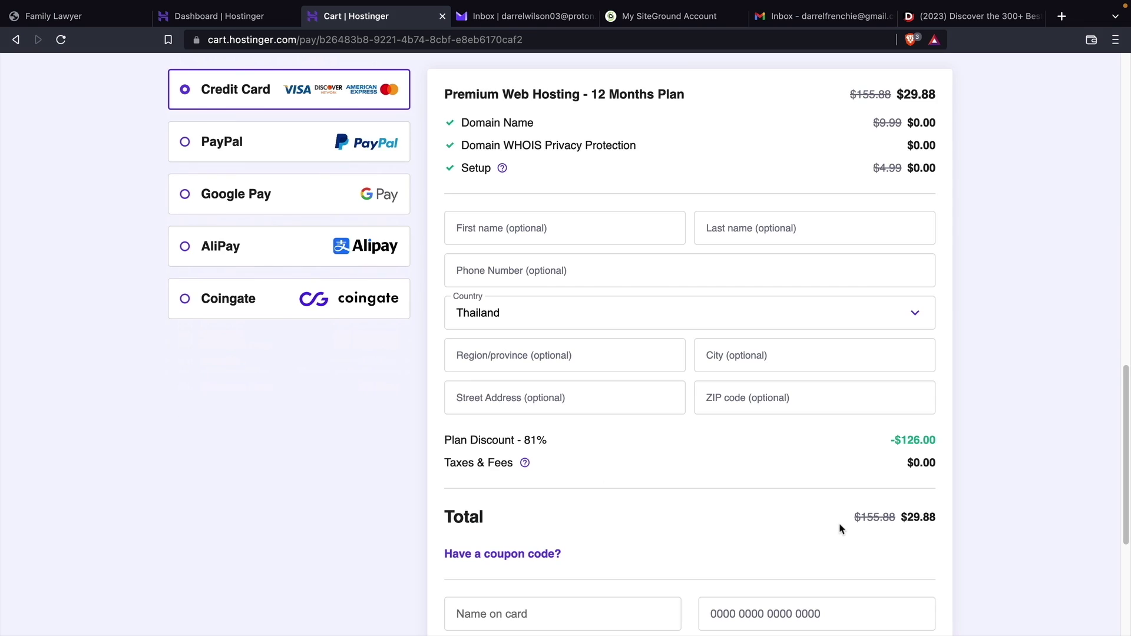
Highlight the $29.88 total for the Premium Web Hosting 12-month plan at checkout
drag(852, 518, 807, 487)
Apply coupon DARREL10 to bring the checkout total to $26.89, then return to the hosting dashboard
scroll(807, 487, down, 1)
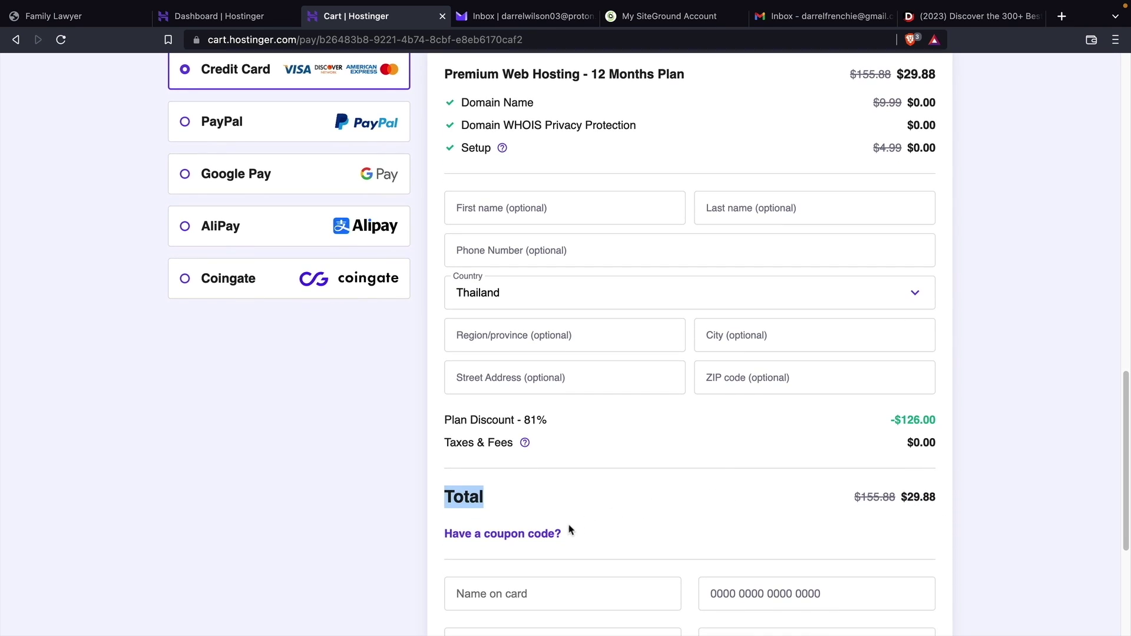
click(554, 533)
click(549, 576)
scroll(554, 568, down, 4)
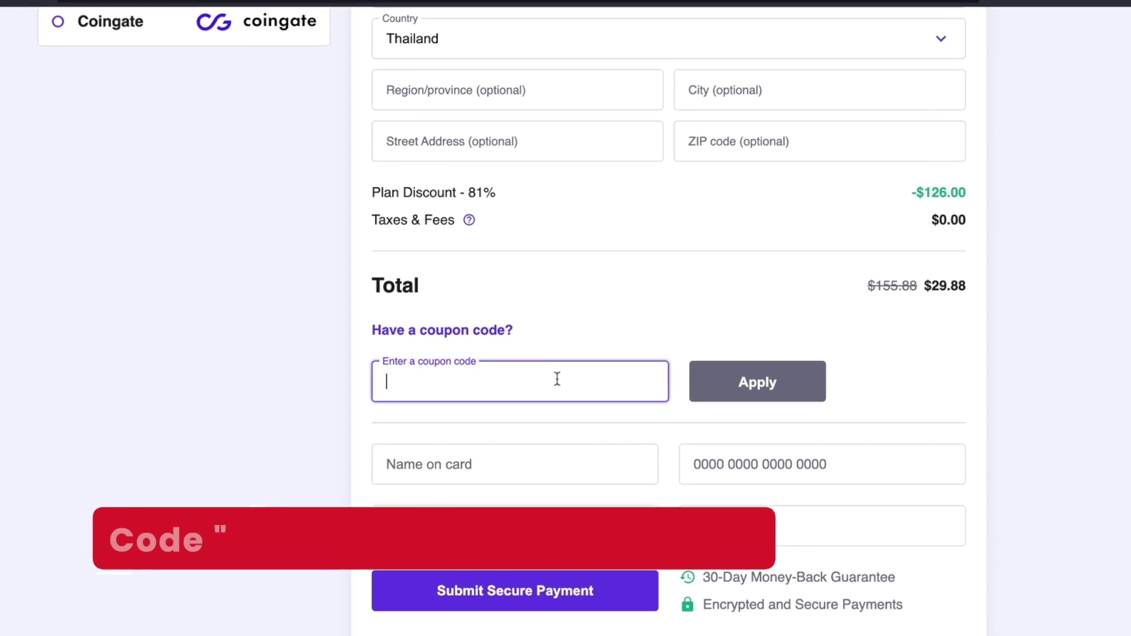
text(DARREL10)
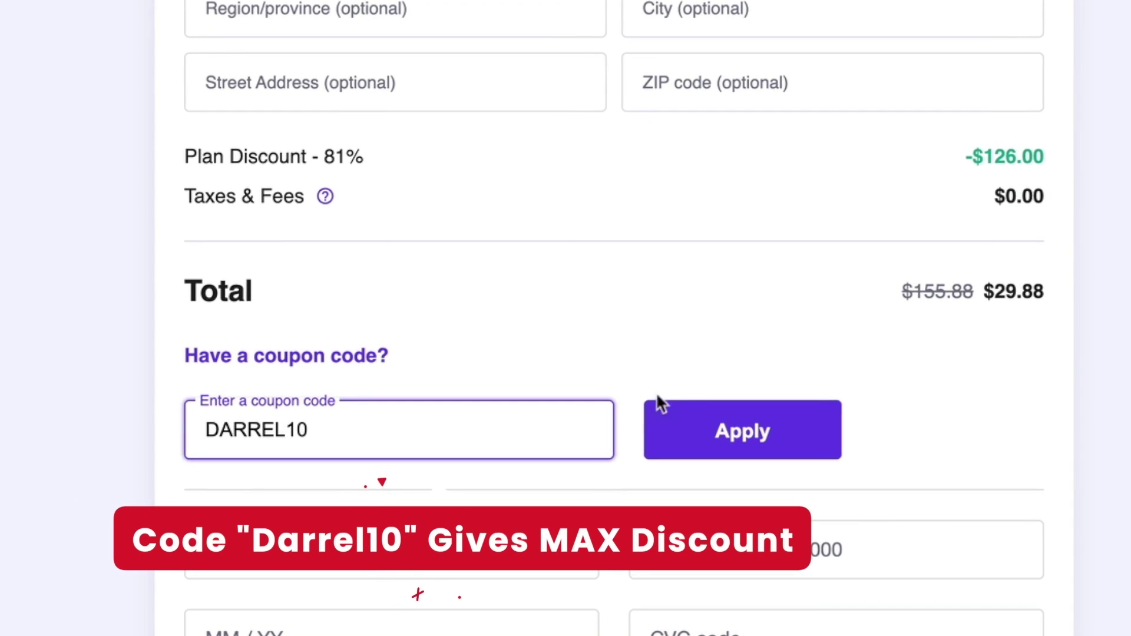
click(714, 442)
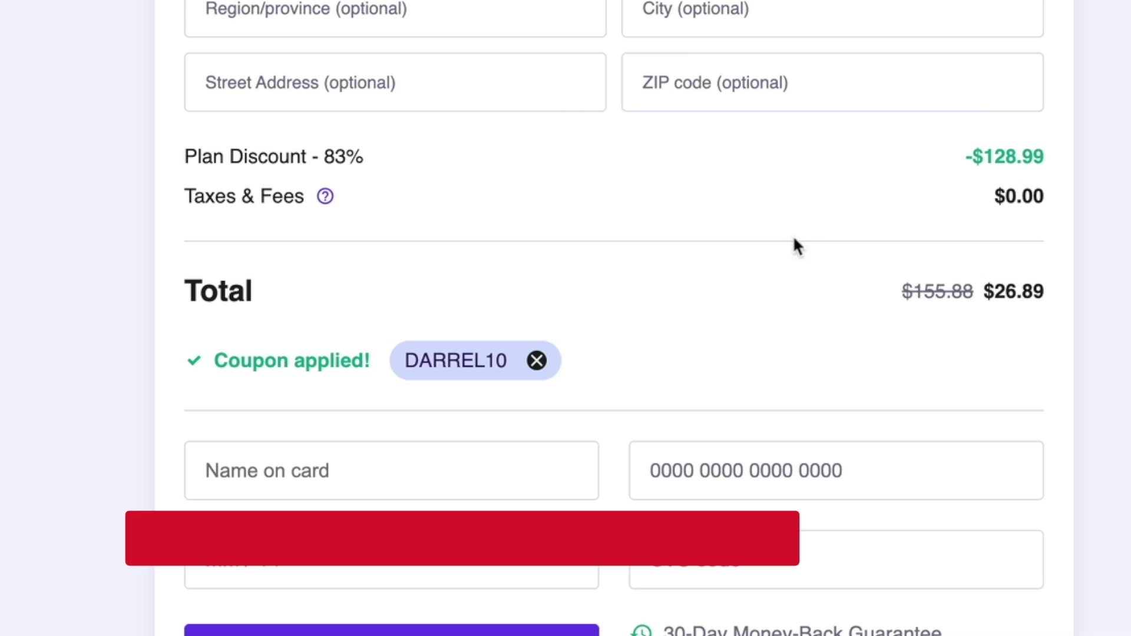
drag(995, 292, 1060, 292)
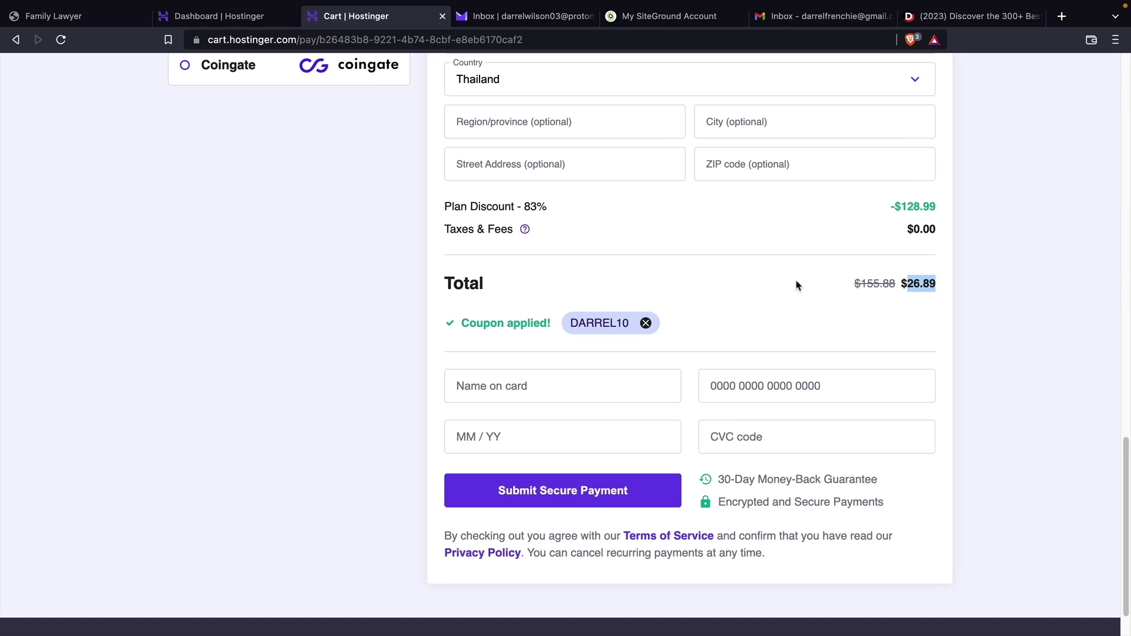
key(ctrl+shift+Tab)
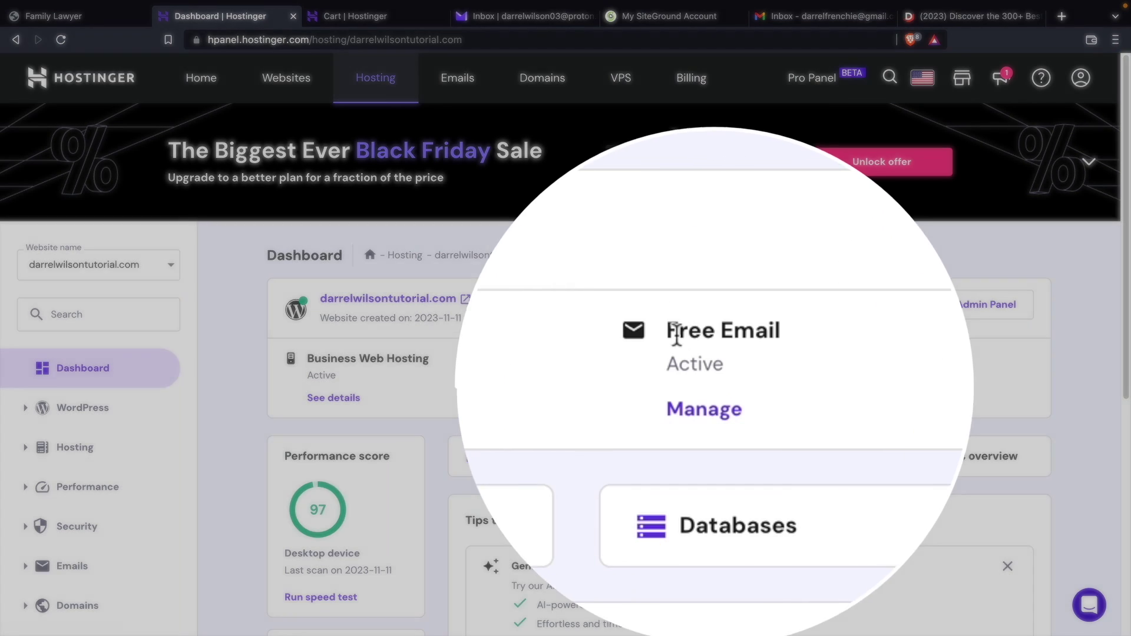
Open the Free Email management and its list of email accounts
drag(668, 331, 806, 345)
click(802, 337)
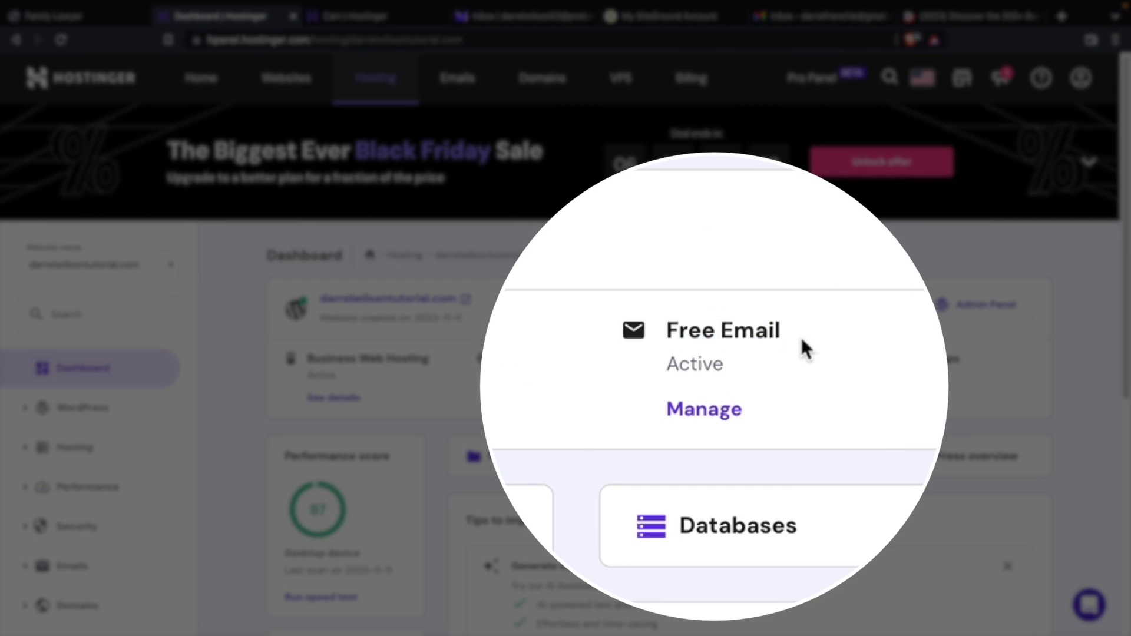
click(717, 413)
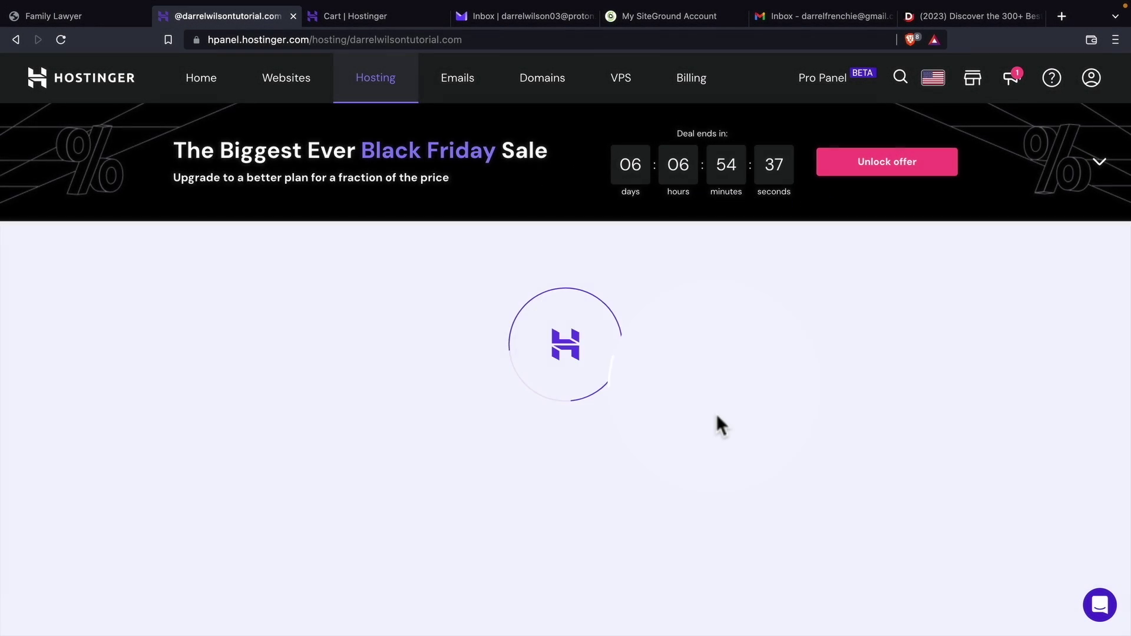
scroll(991, 369, down, 2)
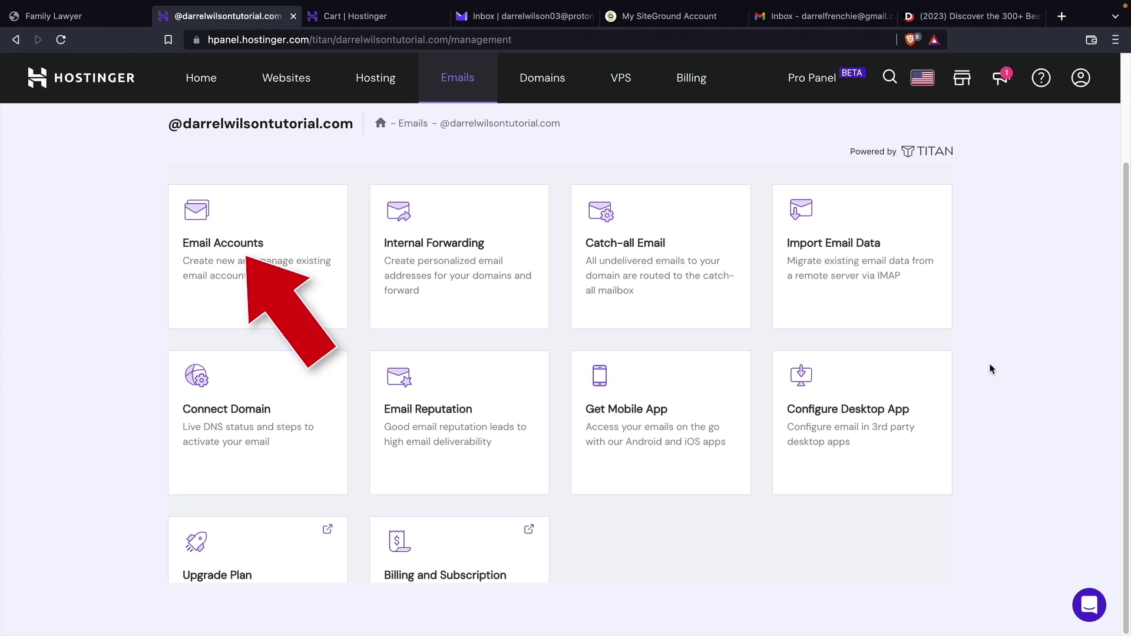
click(255, 254)
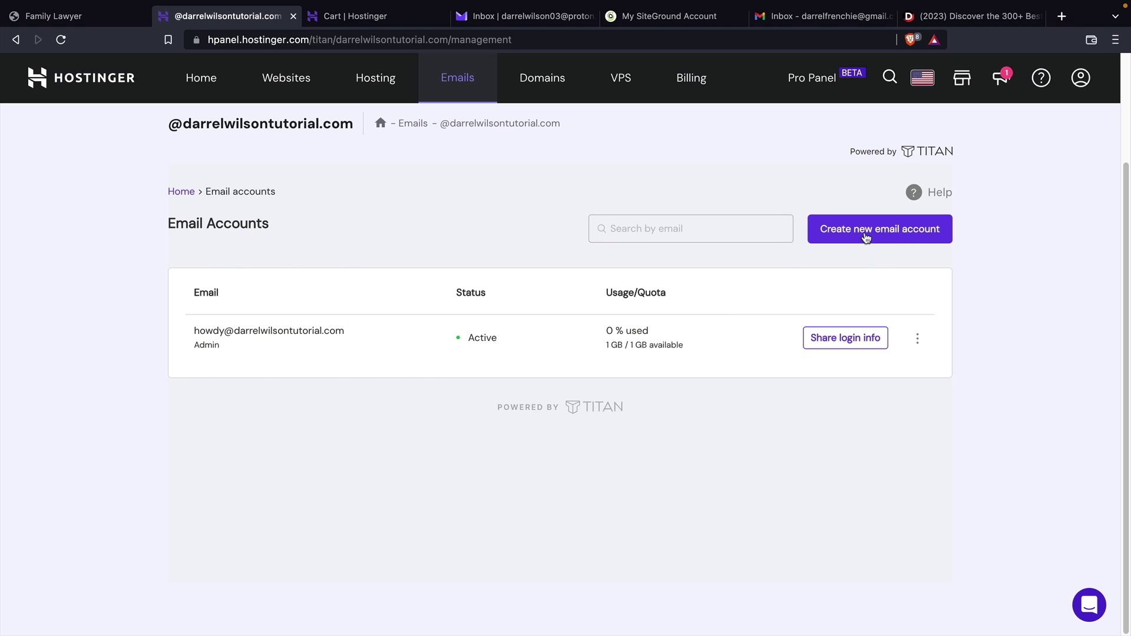
Create the 'info' email account with a password, save the password, and open webmail
click(866, 235)
click(275, 303)
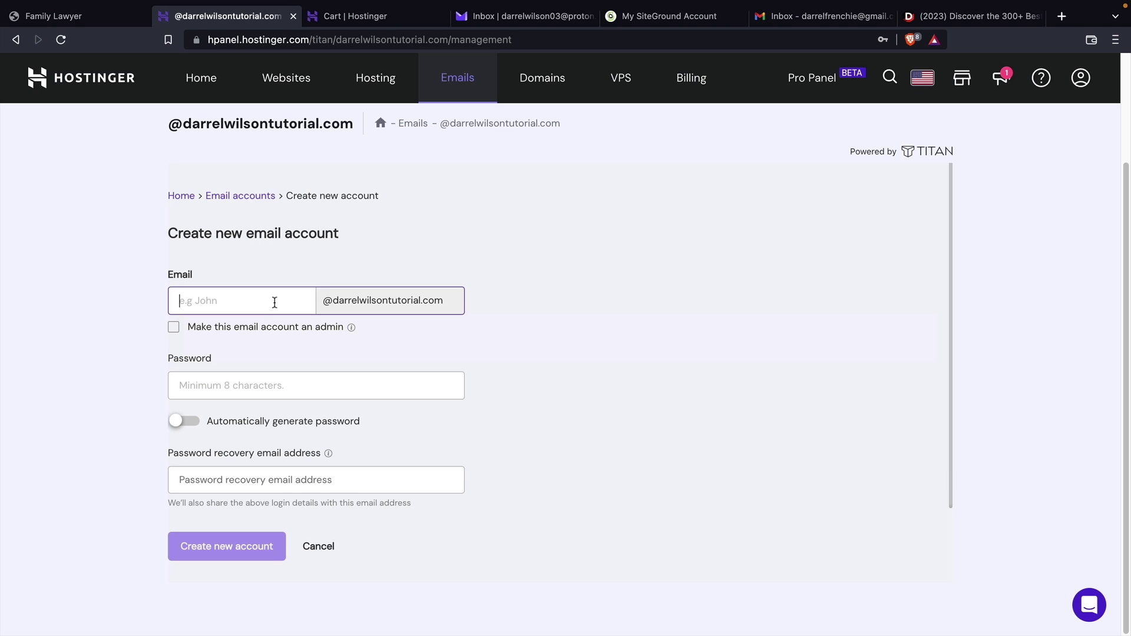
text(info)
key(Tab)
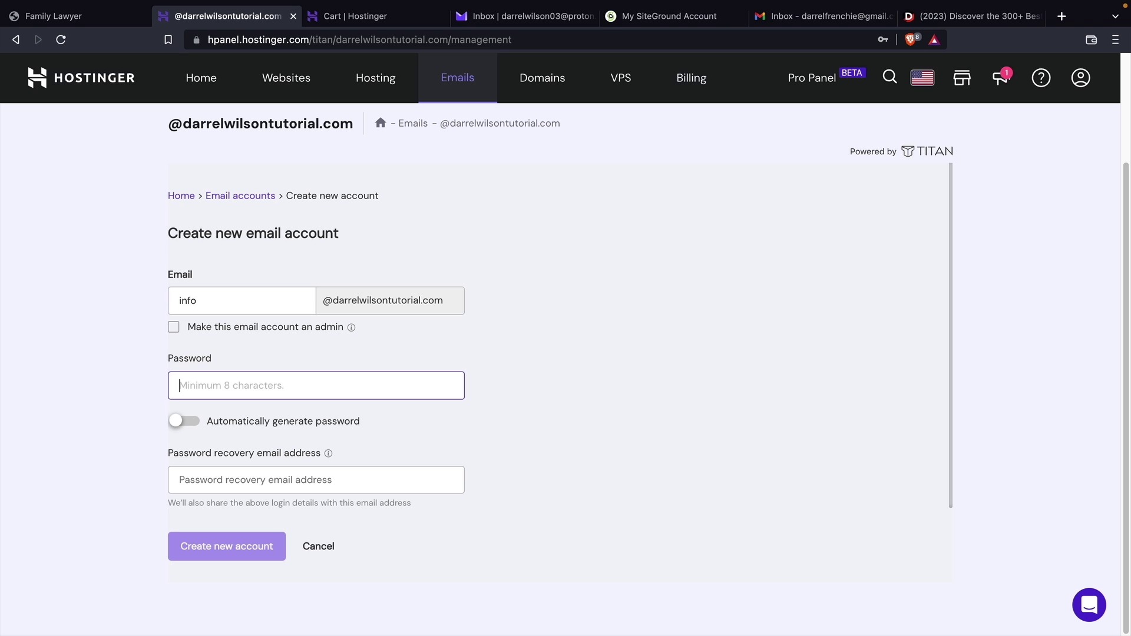
text(D1!)
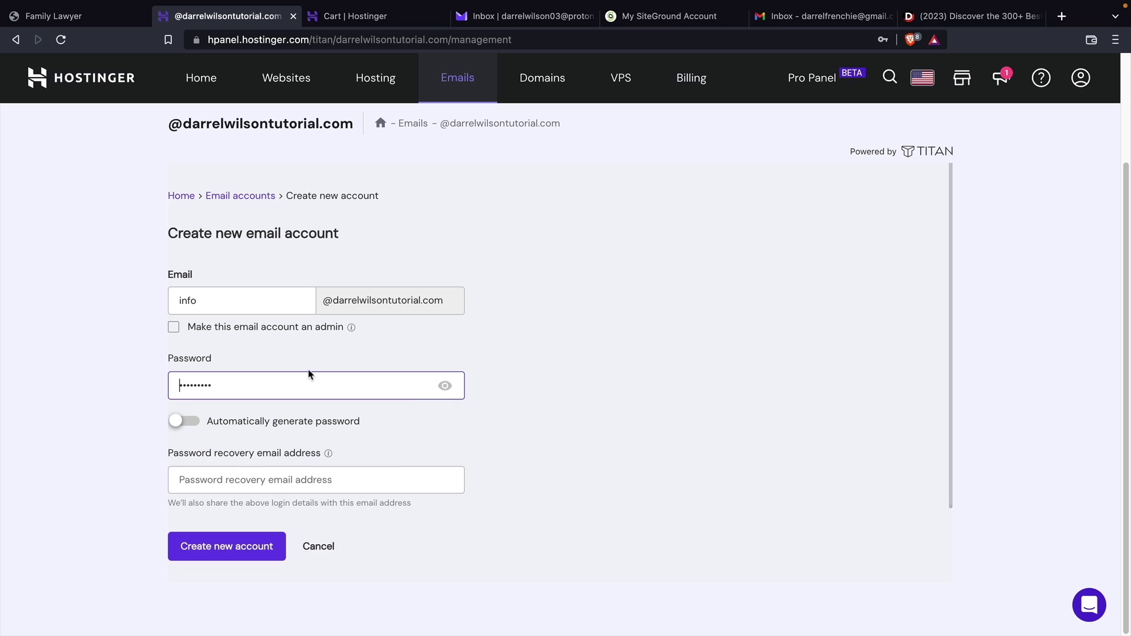
click(220, 548)
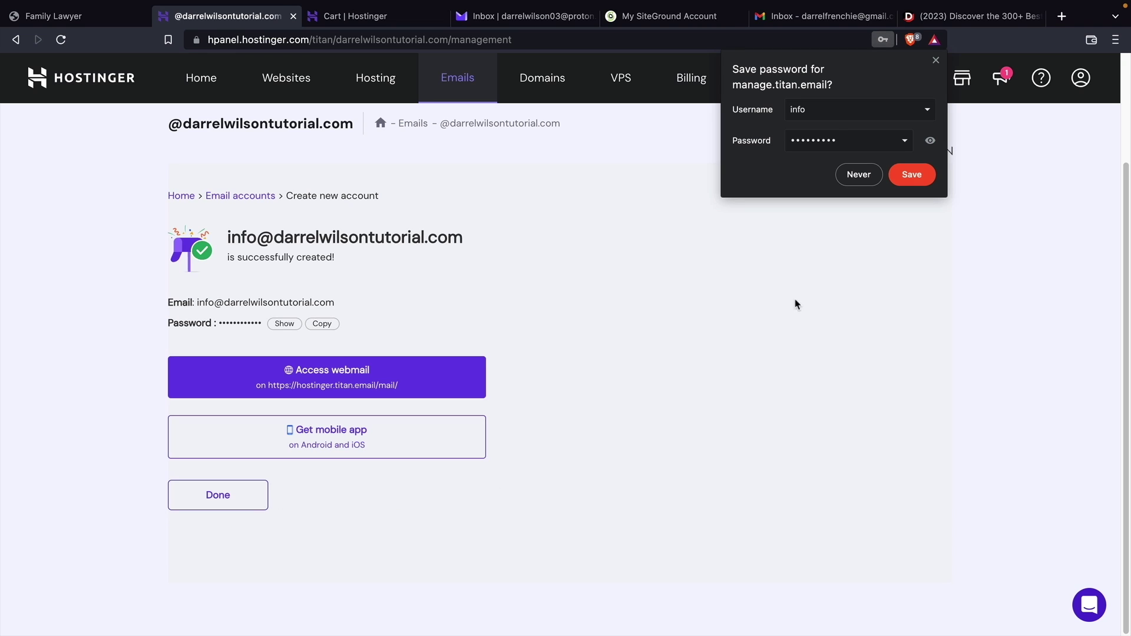
click(906, 179)
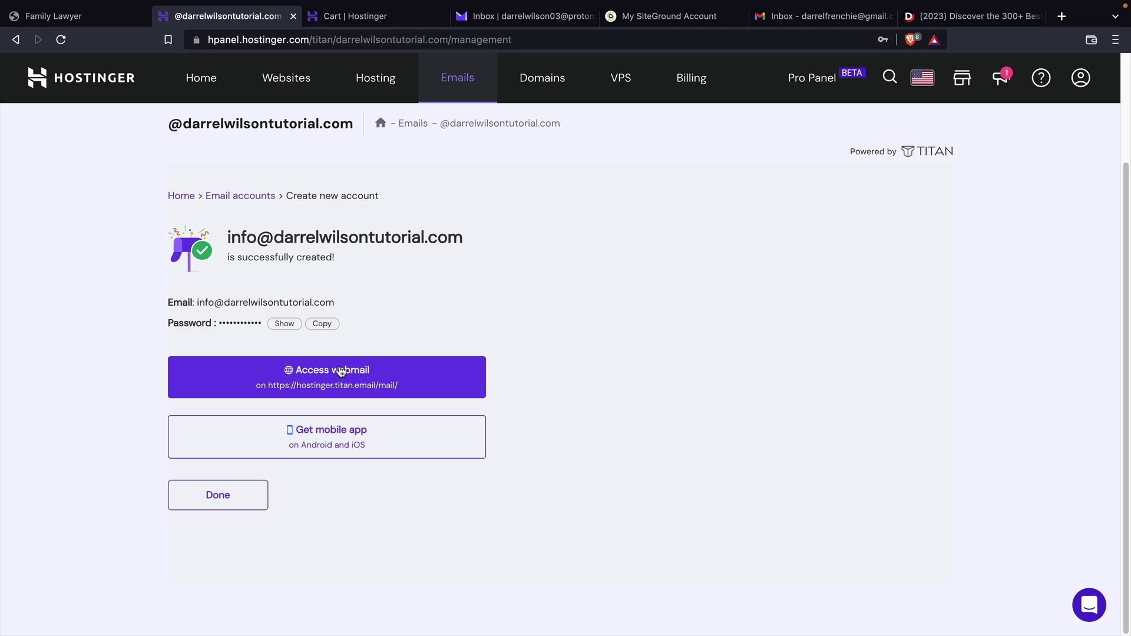
click(341, 371)
Sign in to the info mailbox in Titan Webmail with the saved password
click(506, 334)
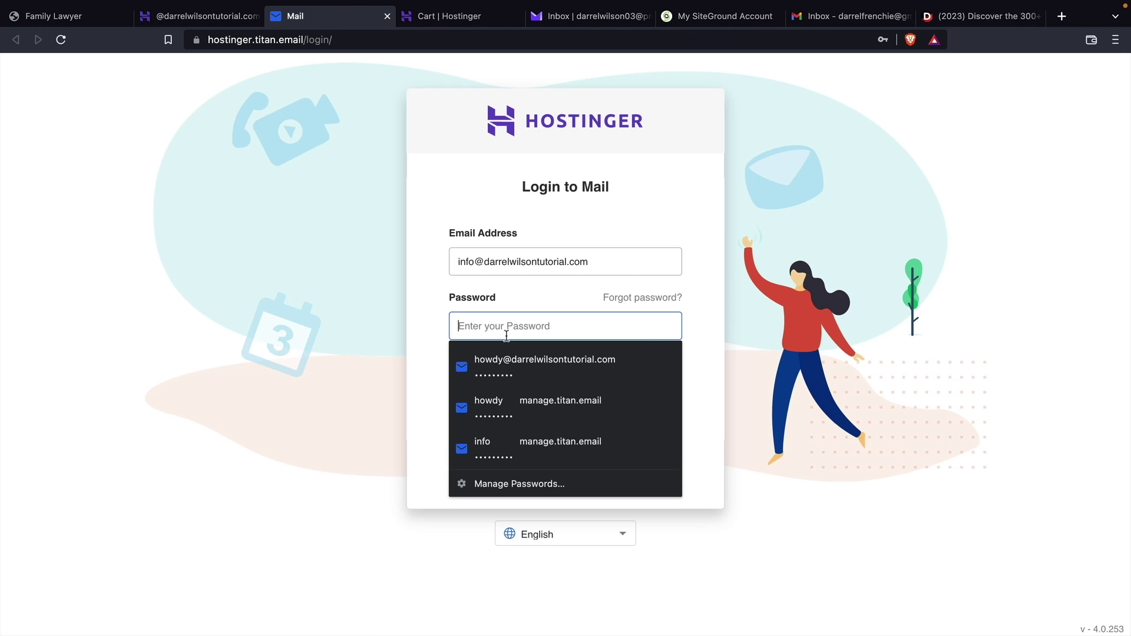
text(•••••••••)
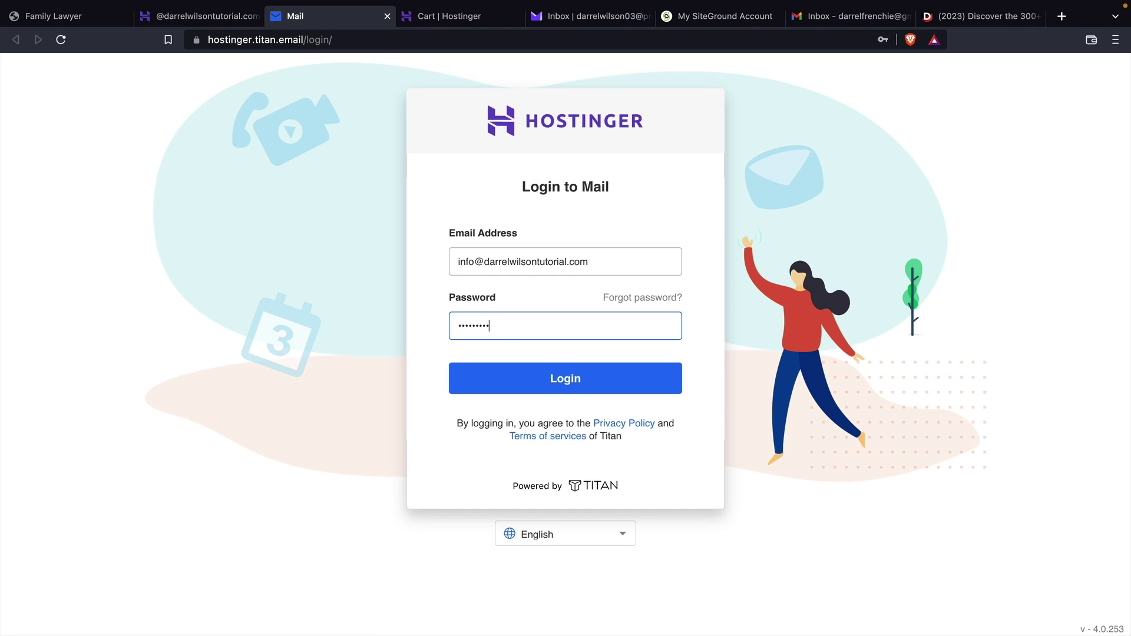
key(Return)
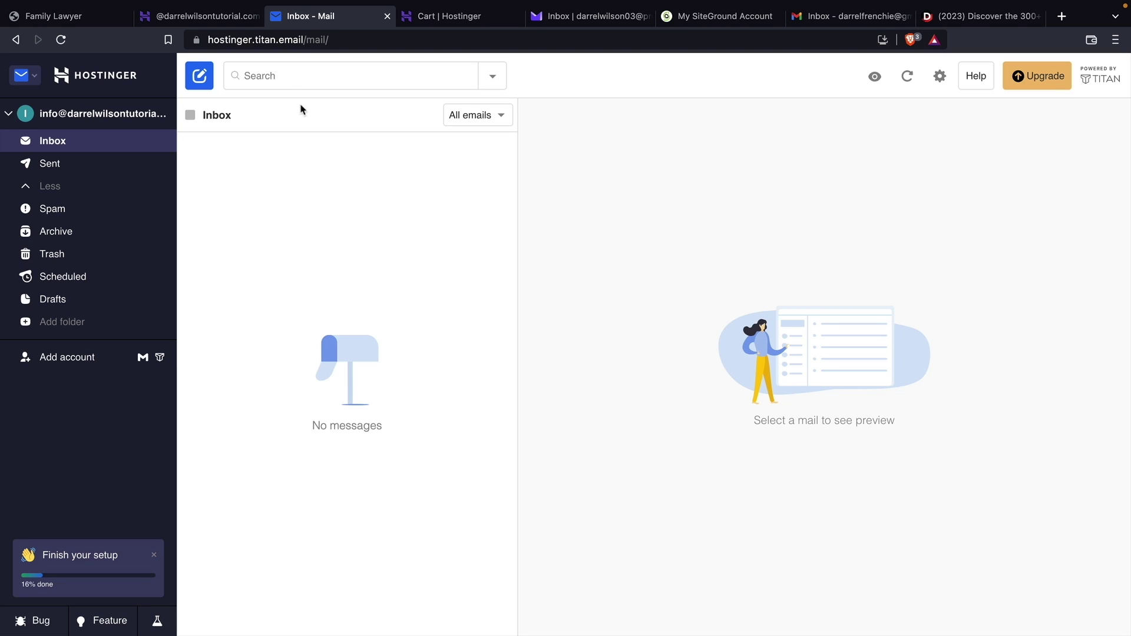
Back in hPanel, finish the account setup and return to the email overview
click(207, 23)
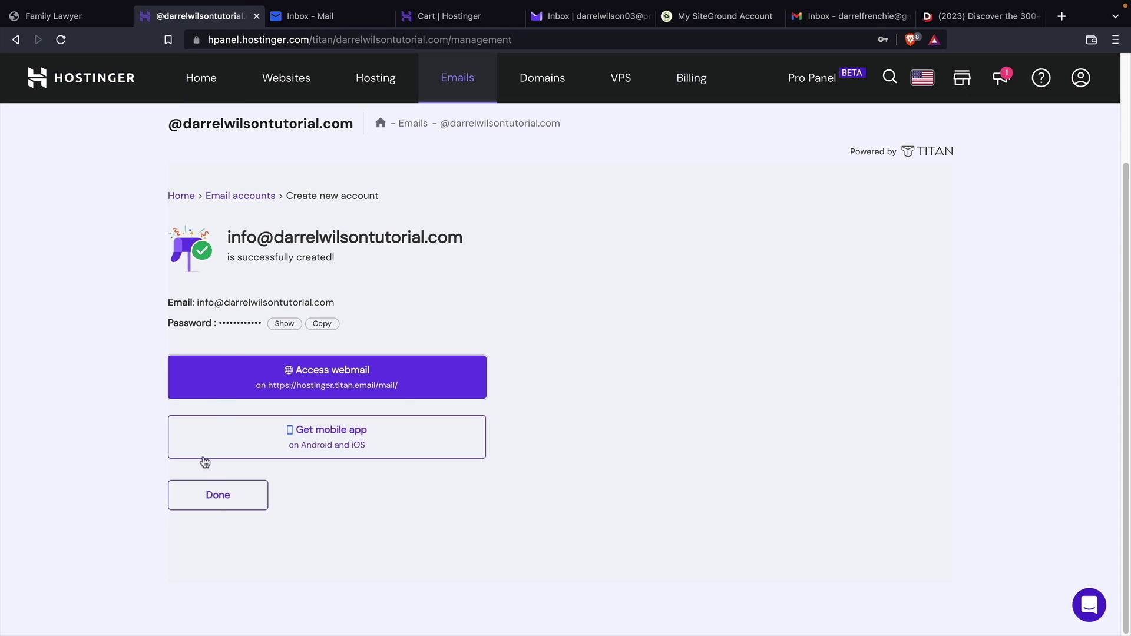
click(213, 501)
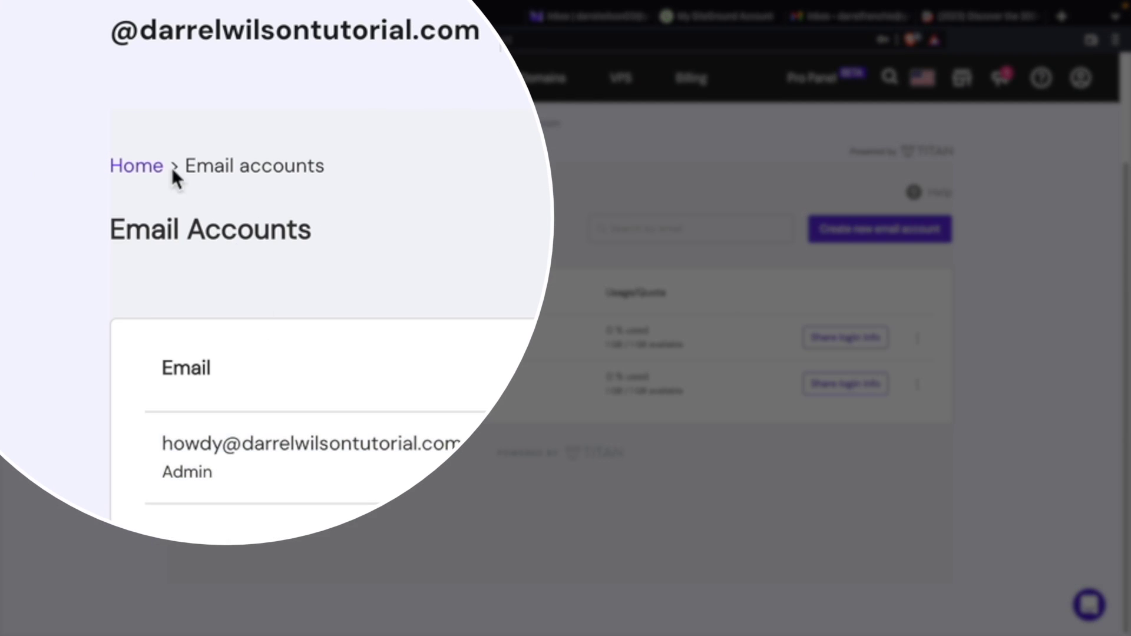
click(182, 192)
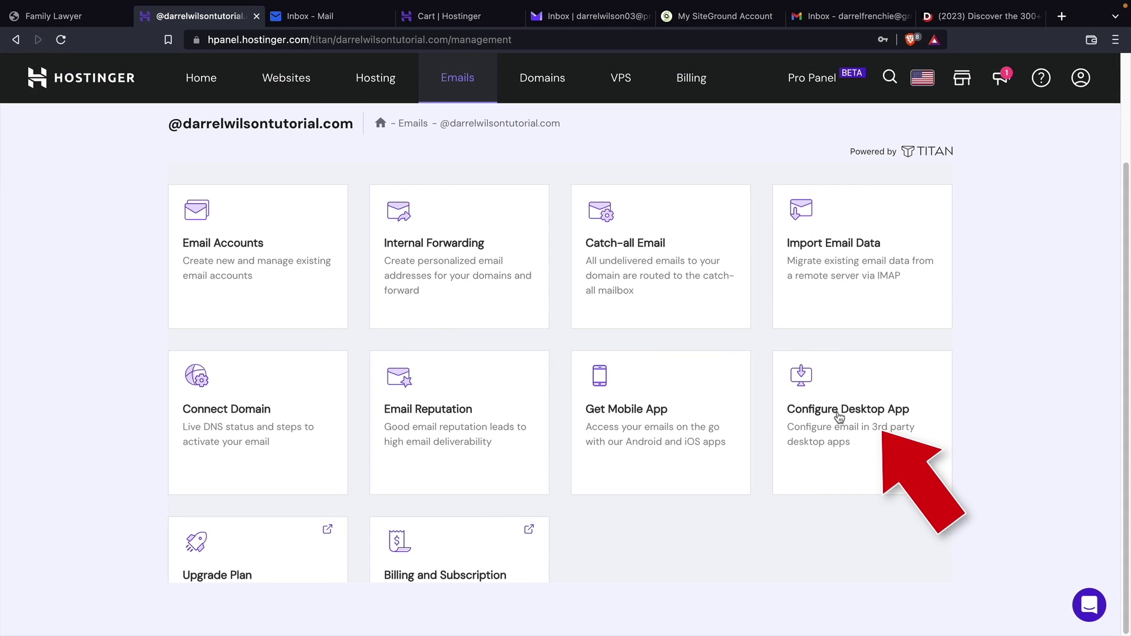
Look up the desktop-app POP settings (pop.titan.email, port 995), then go to Gmail
click(839, 417)
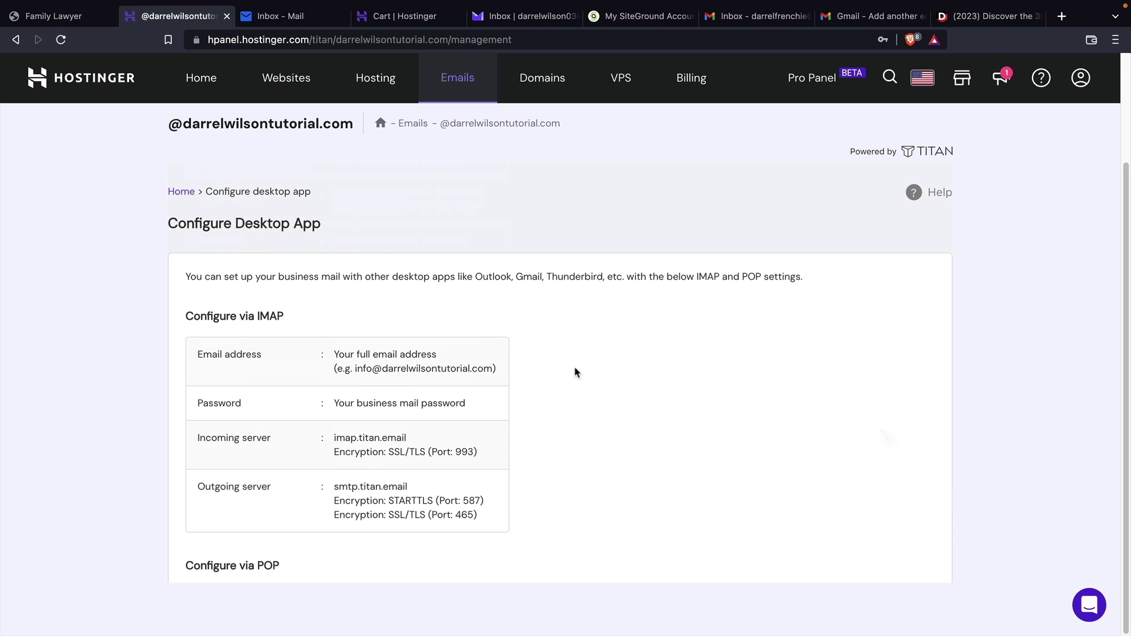
scroll(575, 374, down, 5)
drag(292, 288, 165, 284)
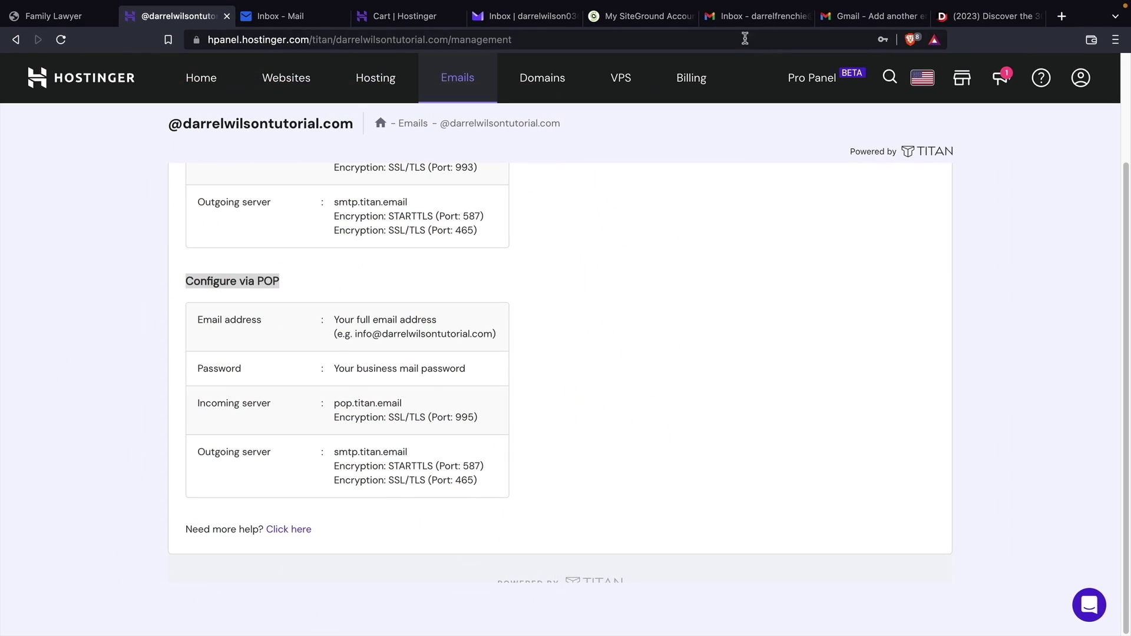
click(743, 17)
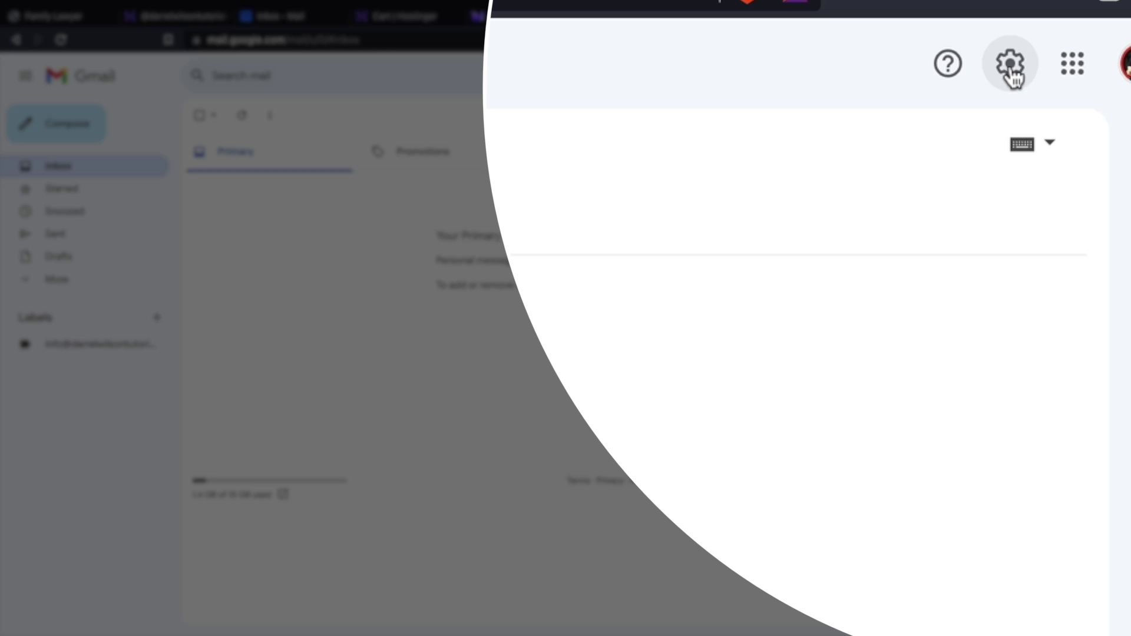
In Gmail's Accounts and Import settings, start 'Add a mail account'
click(1010, 65)
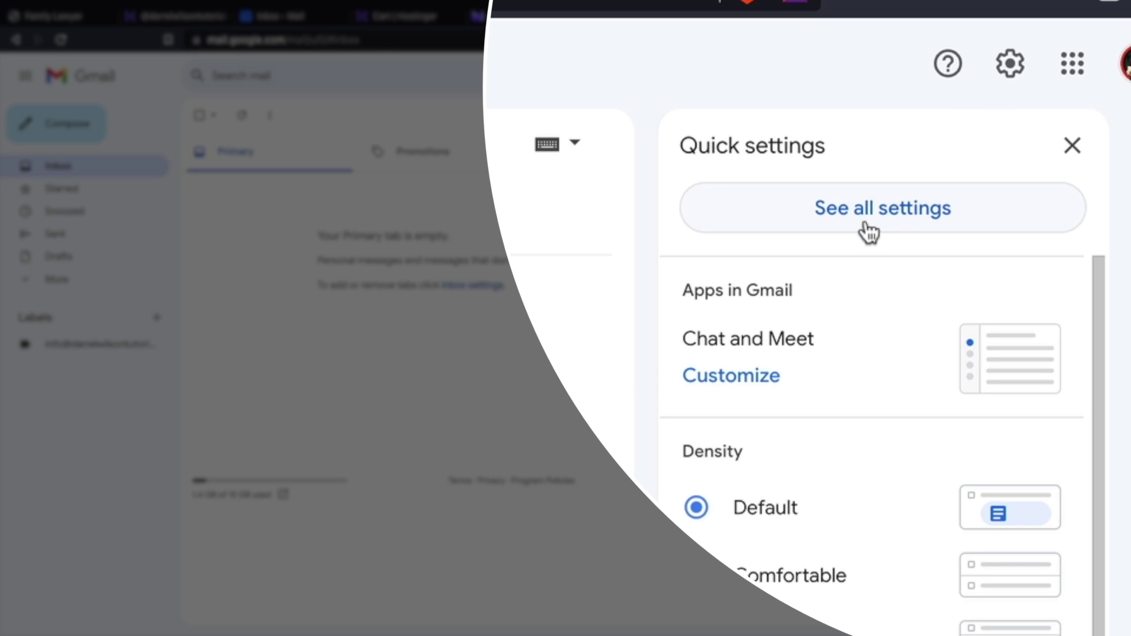
click(897, 223)
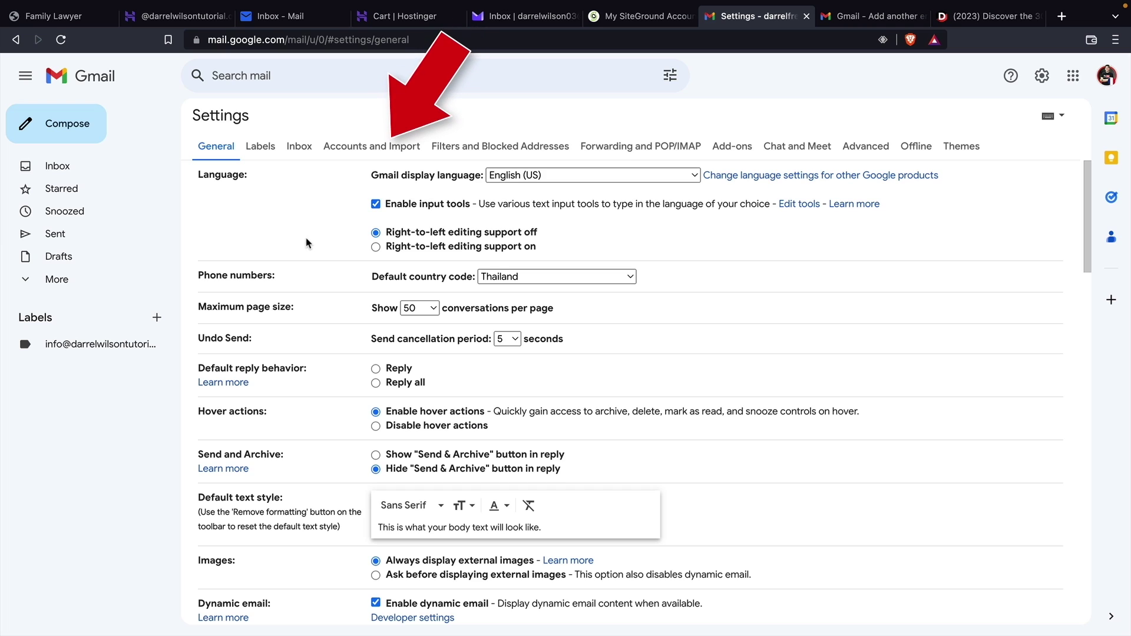
click(368, 146)
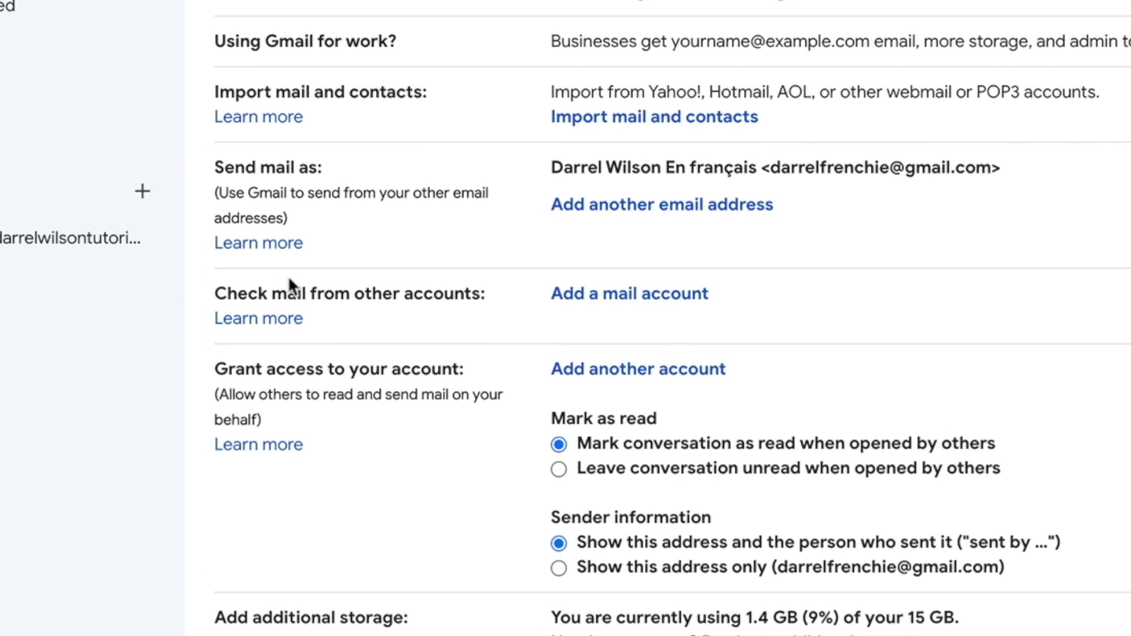
drag(245, 299, 416, 302)
click(422, 298)
click(610, 299)
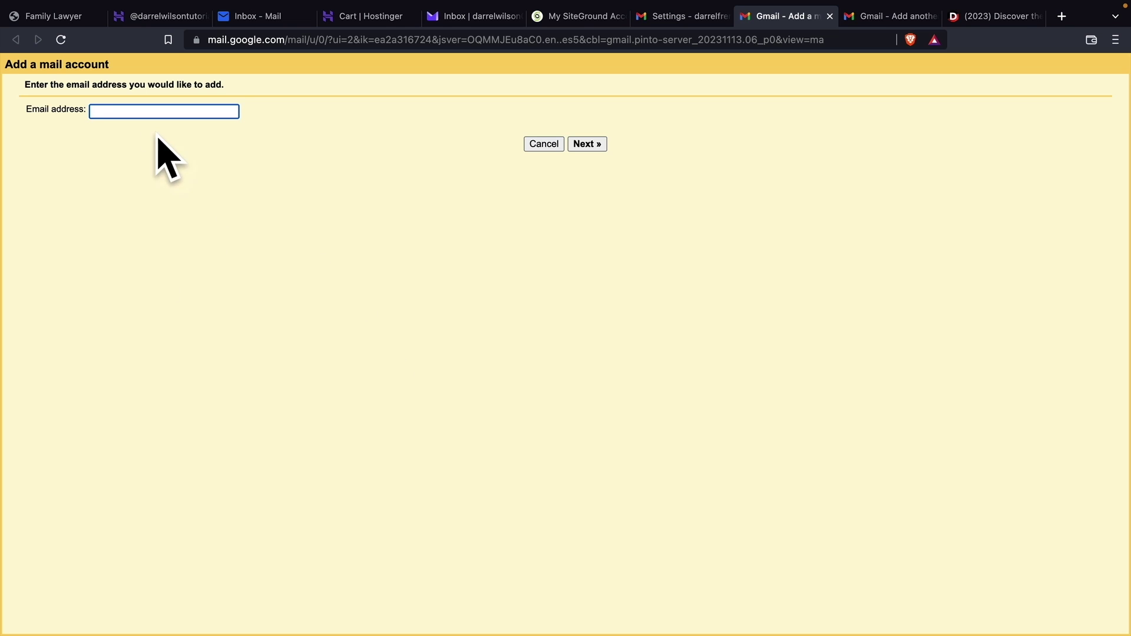
Enter the full info business address, choose POP3 import, and type the account password
text(info2)
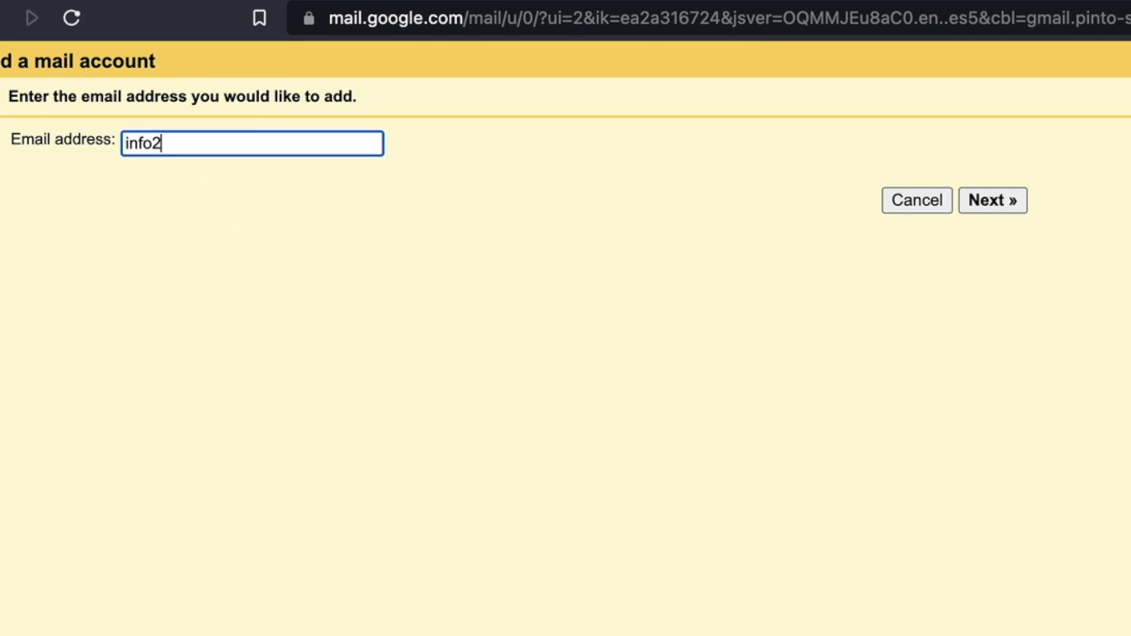
key(BackSpace)
key(Down)
key(Return)
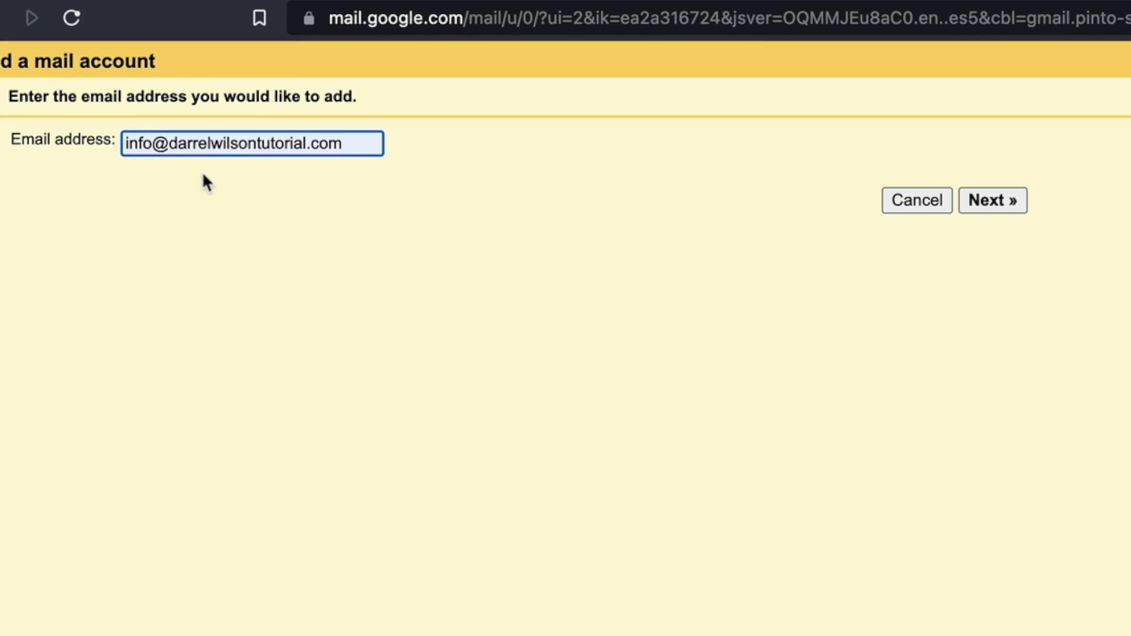
click(1001, 205)
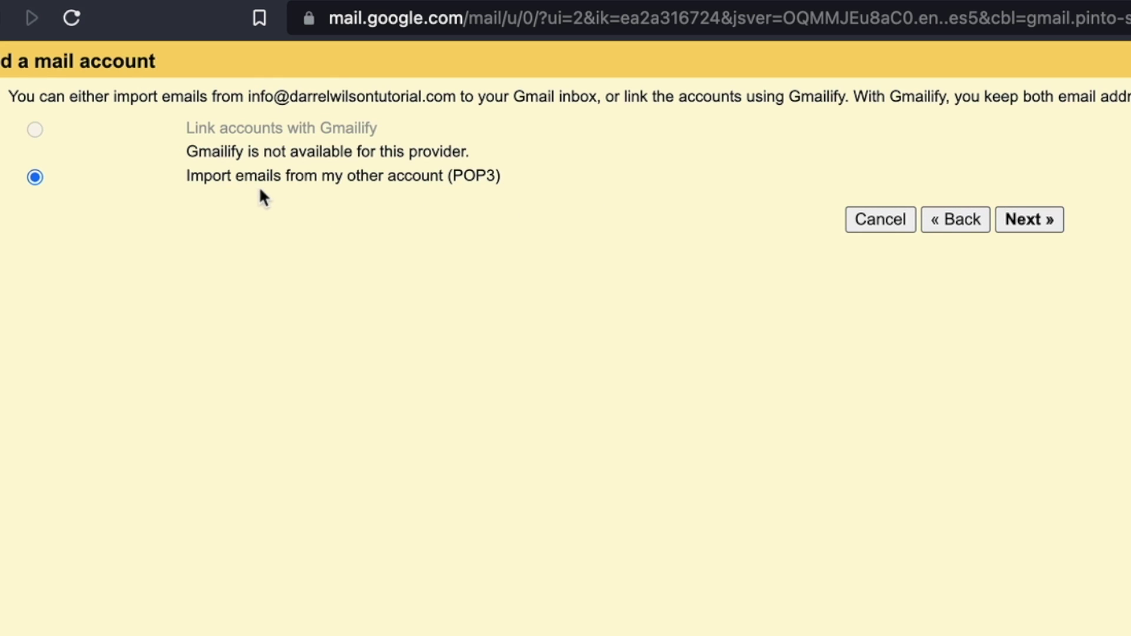
click(1041, 224)
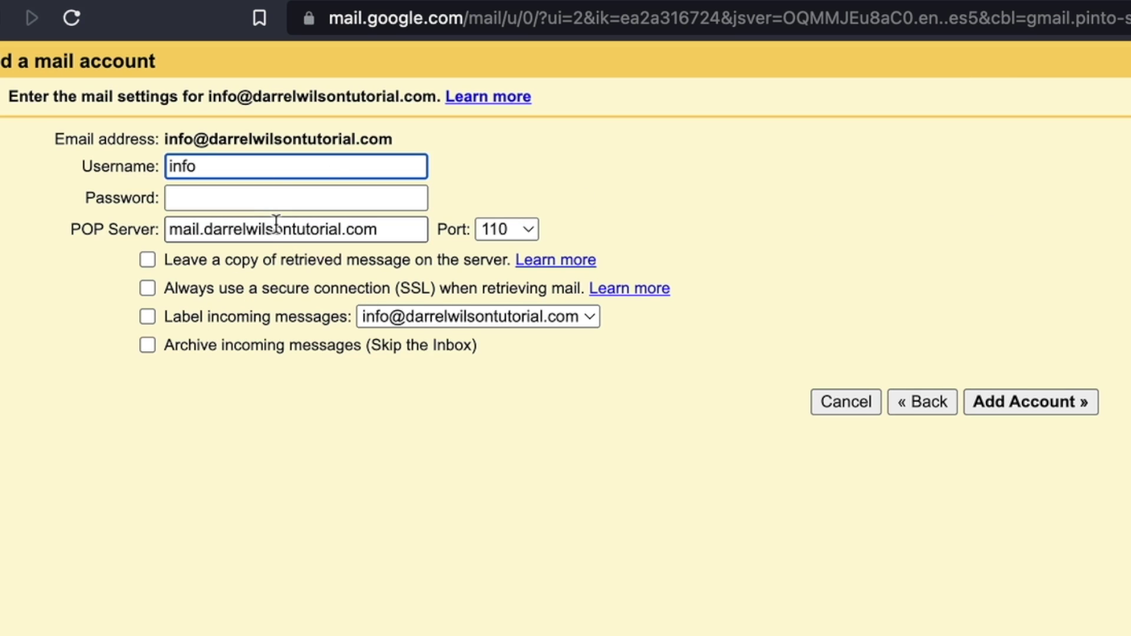
click(161, 16)
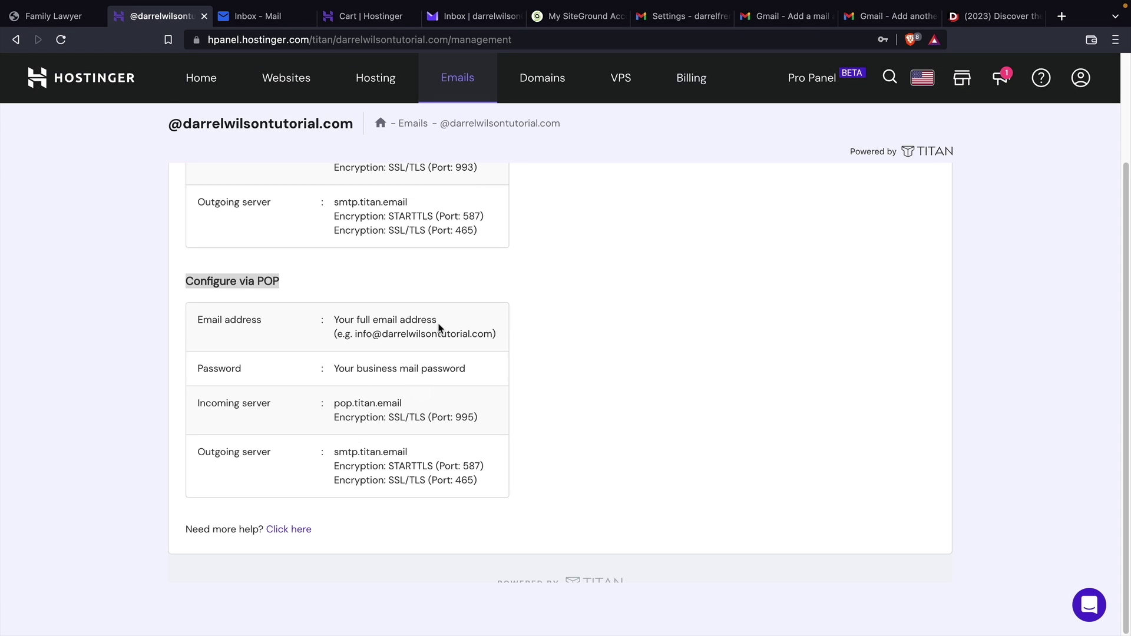
click(764, 20)
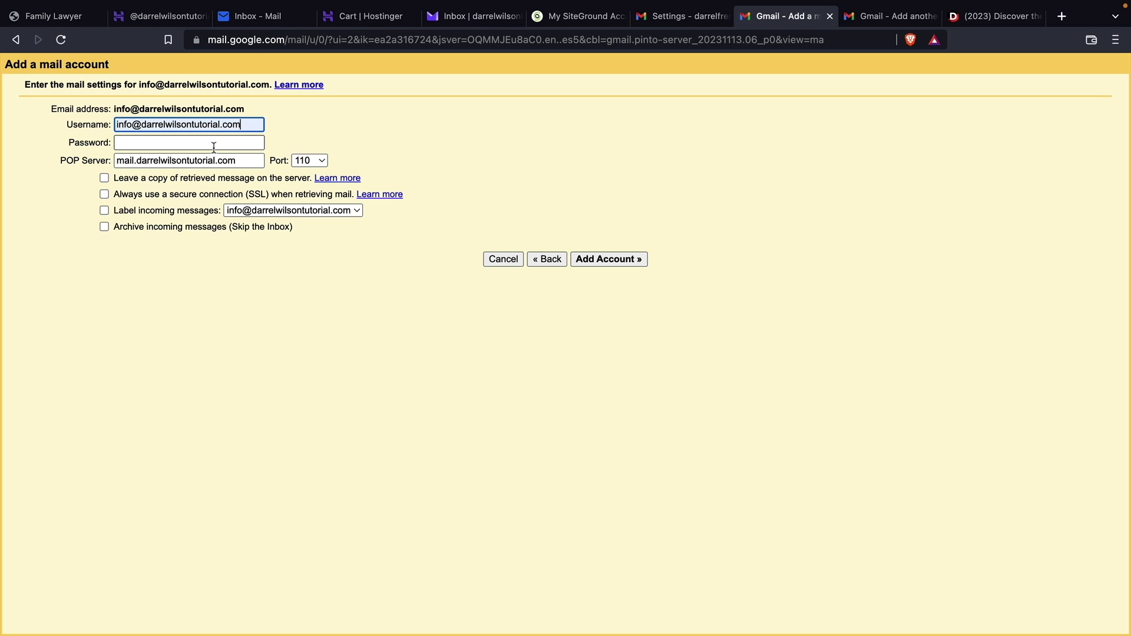
click(233, 142)
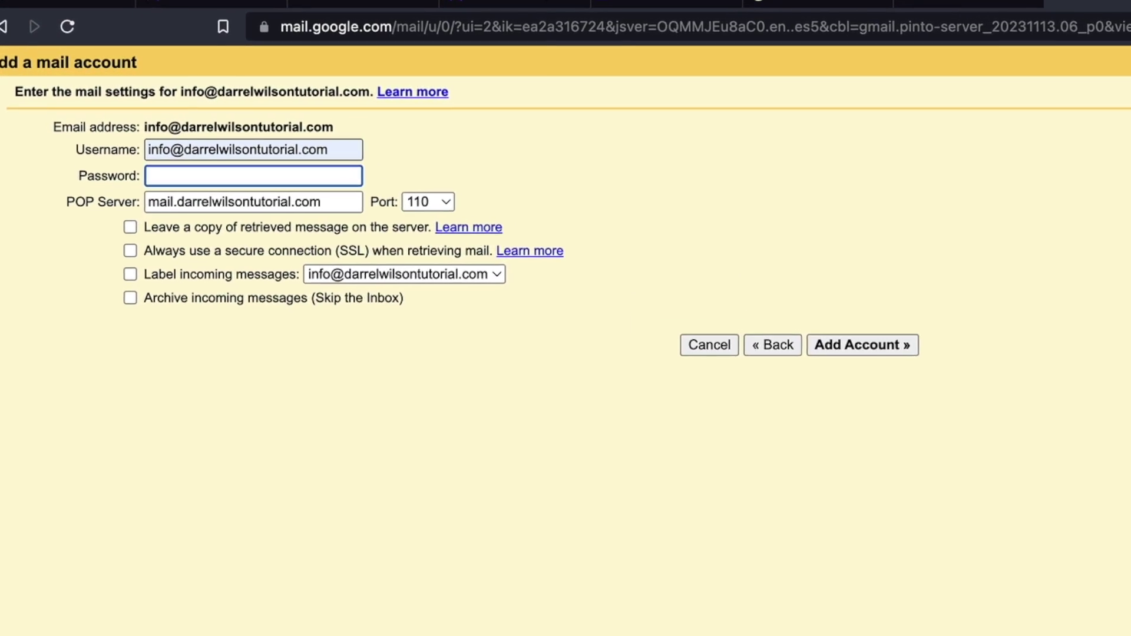
text(••••••••)
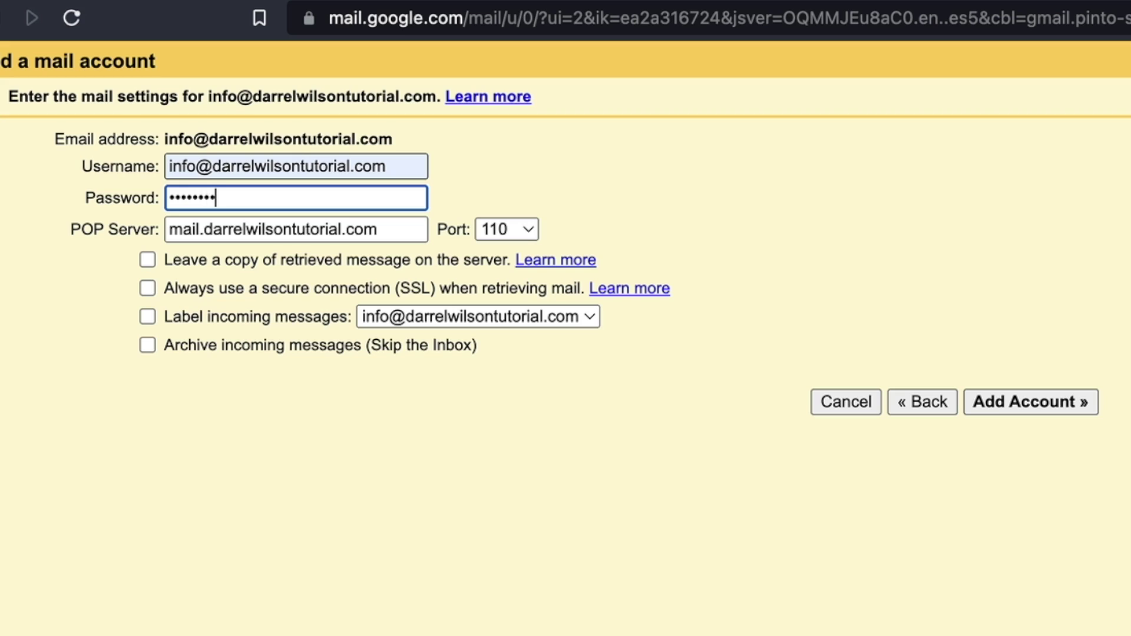
text(•)
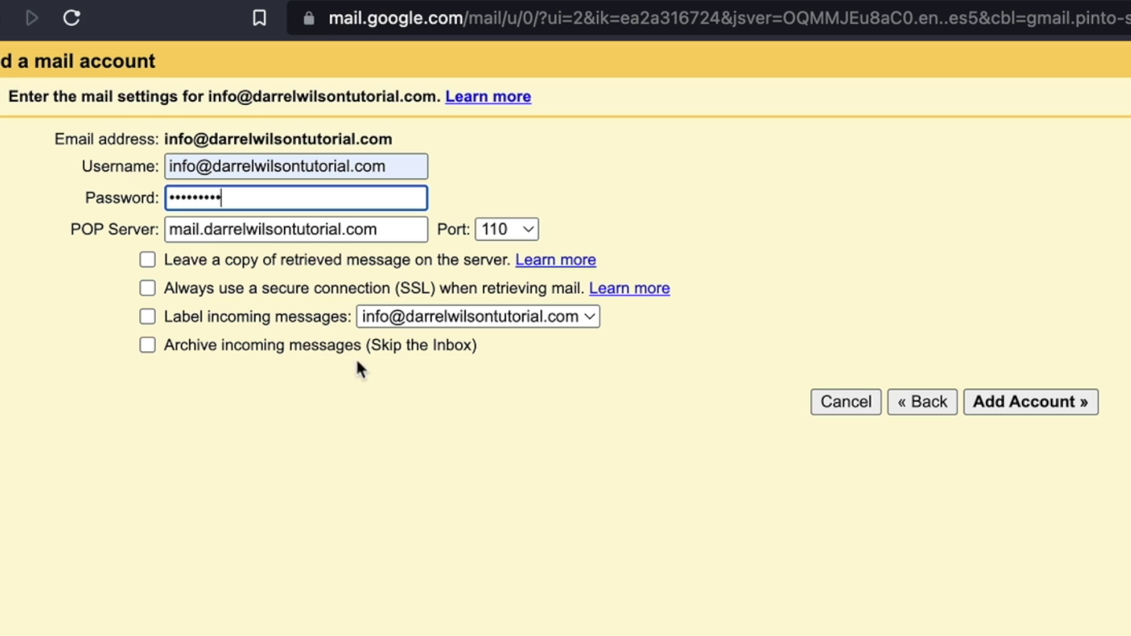
Copy pop.titan.email from Hostinger's settings into Gmail's POP Server field
click(153, 16)
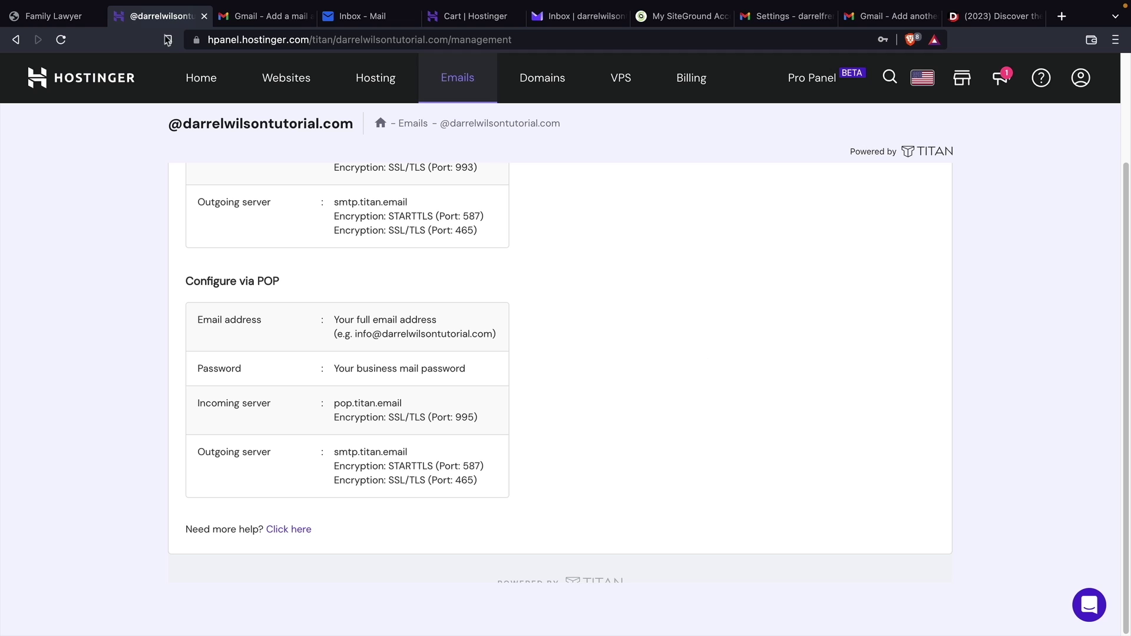
drag(199, 403, 316, 405)
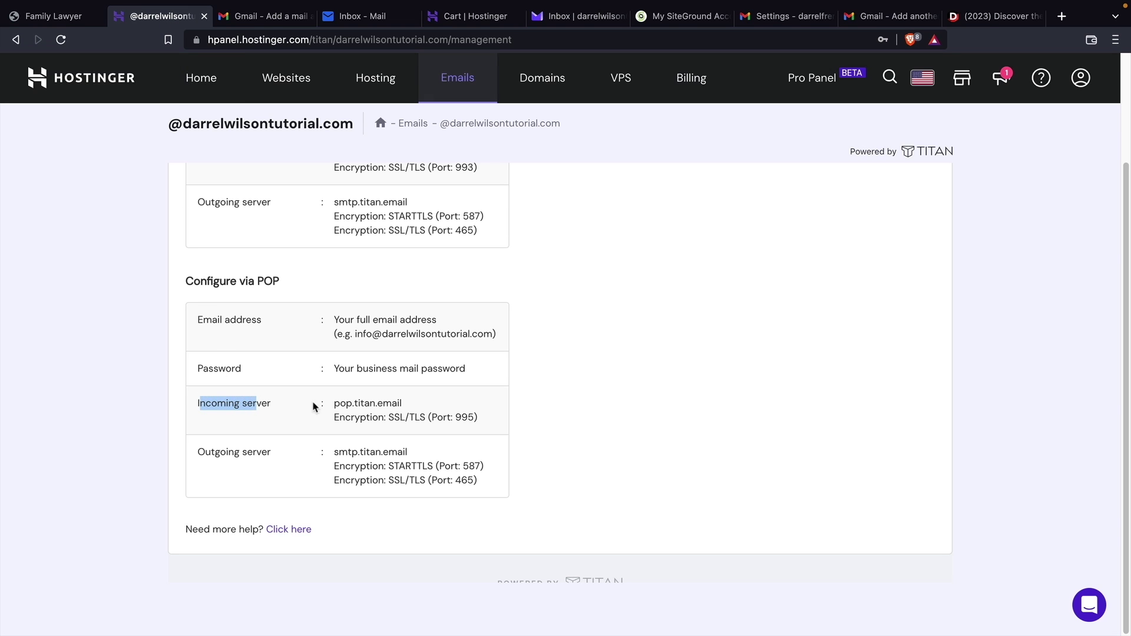
drag(406, 404, 335, 404)
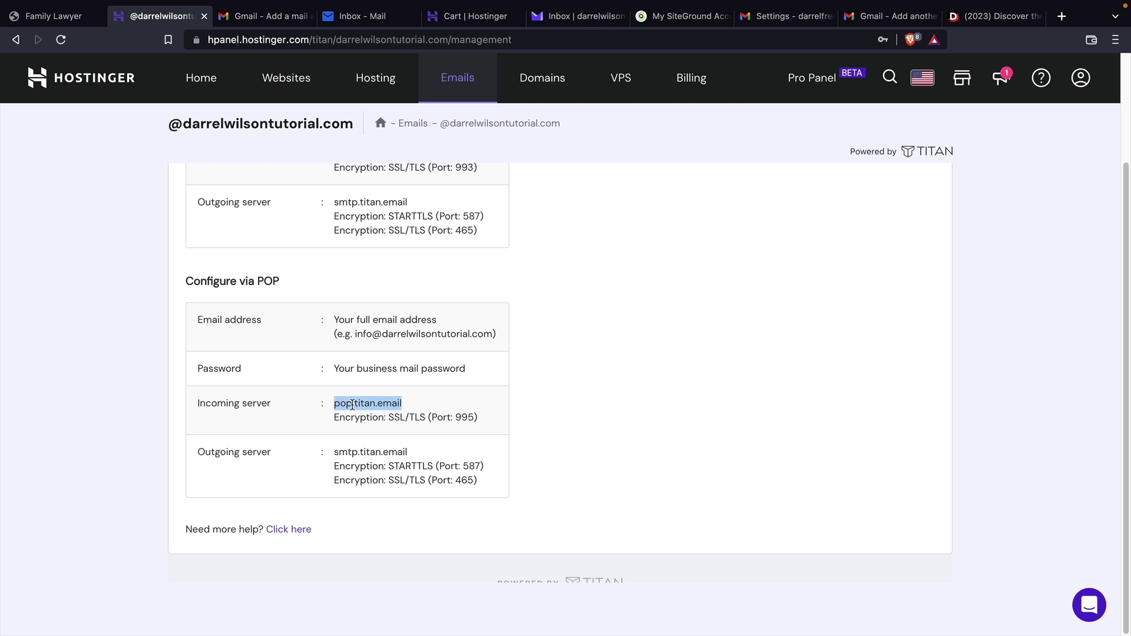
right_click(348, 403)
click(368, 437)
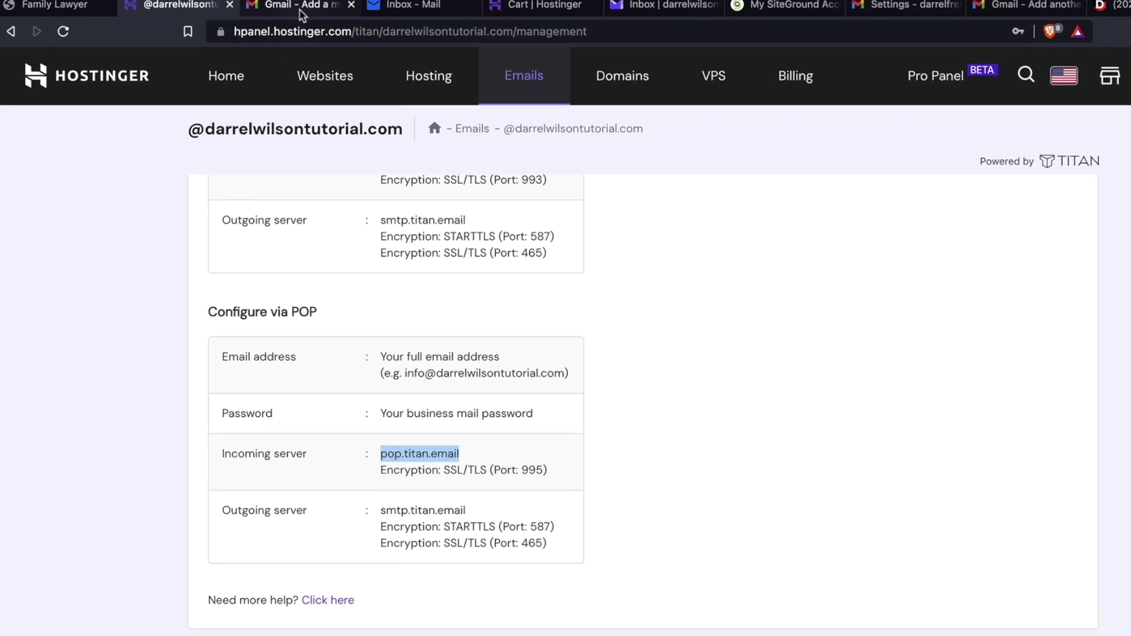
click(301, 7)
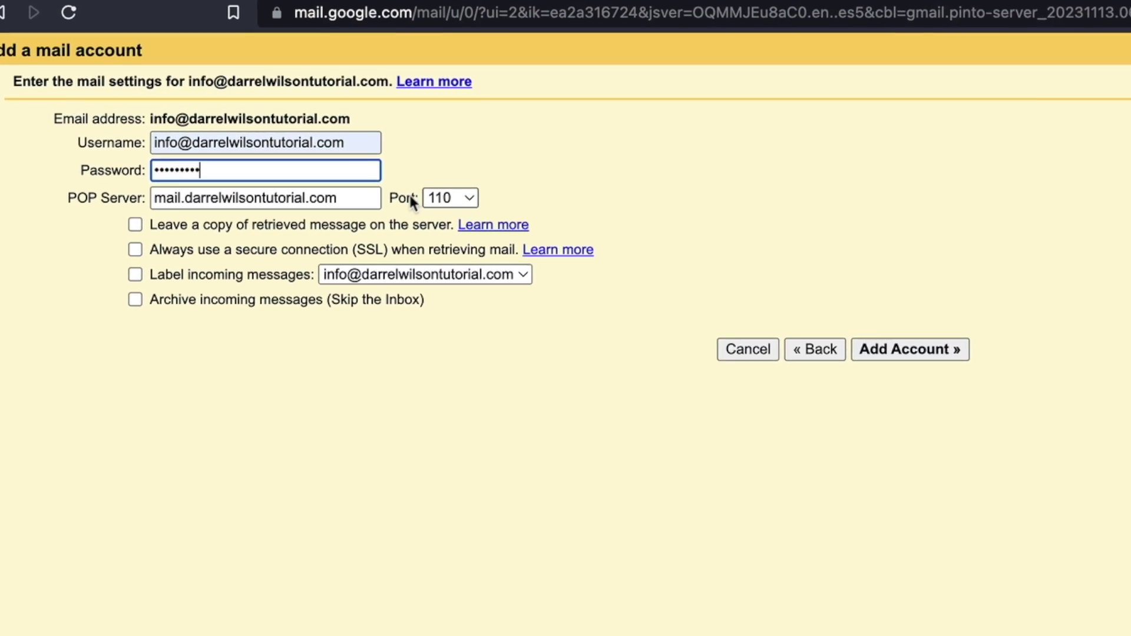
click(377, 213)
triple_click(202, 213)
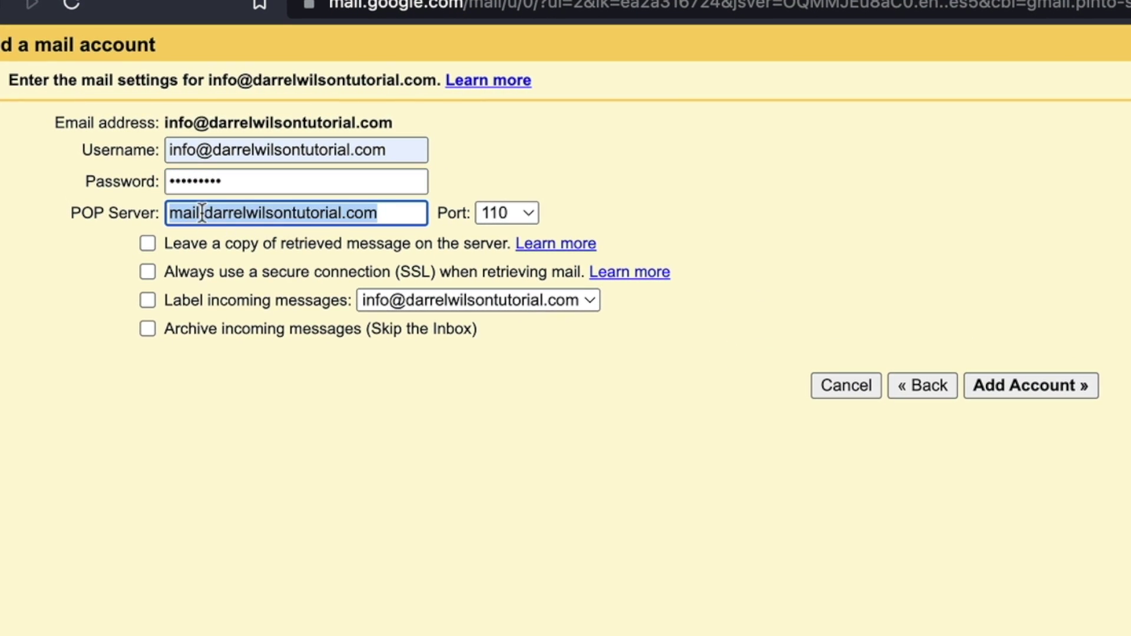
right_click(202, 213)
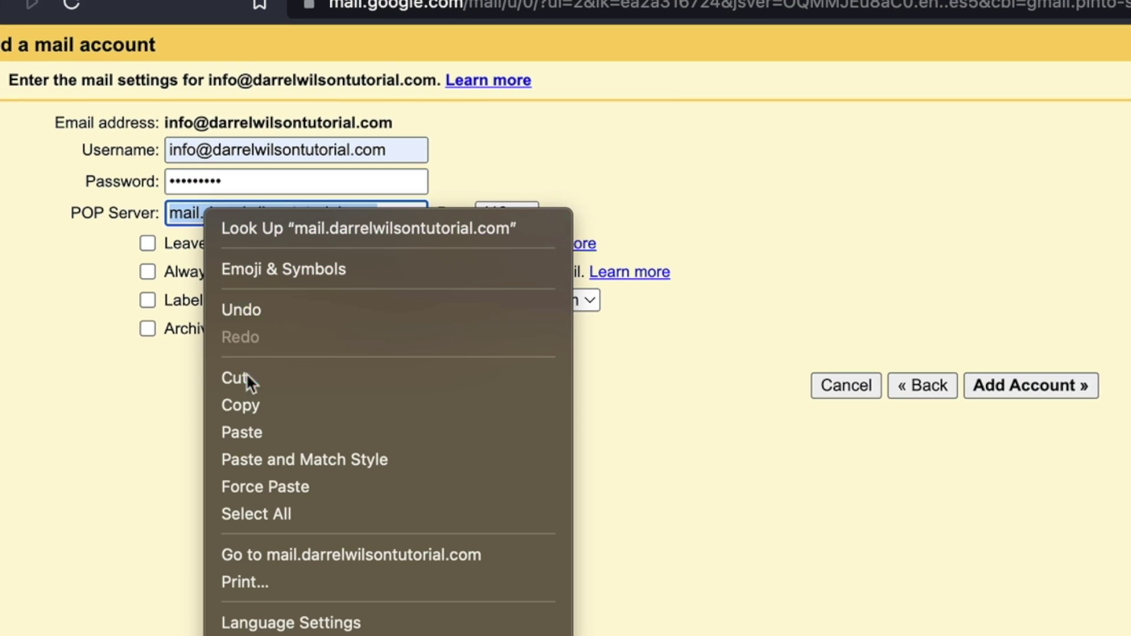
click(259, 433)
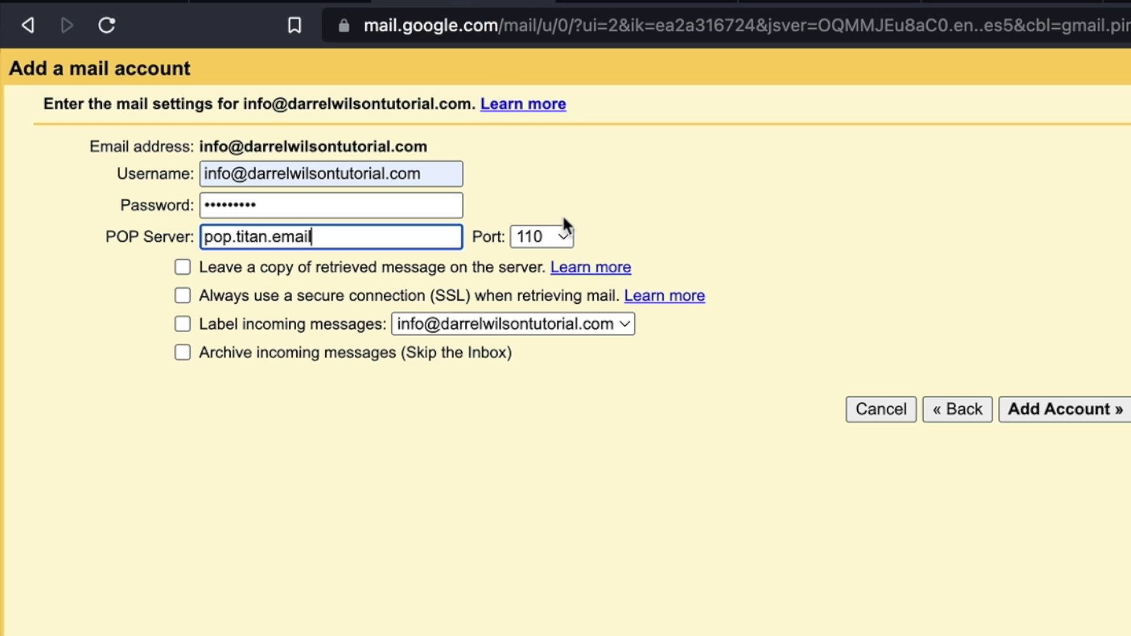
Set the POP port to 995, enable SSL, and add the account
click(551, 239)
click(546, 320)
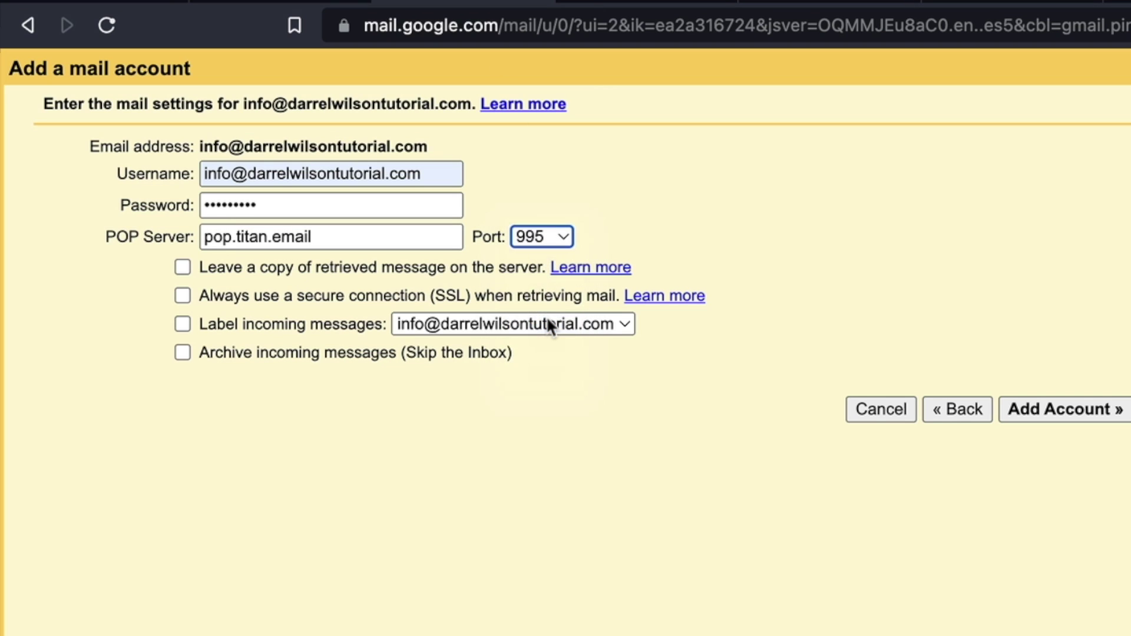
click(183, 295)
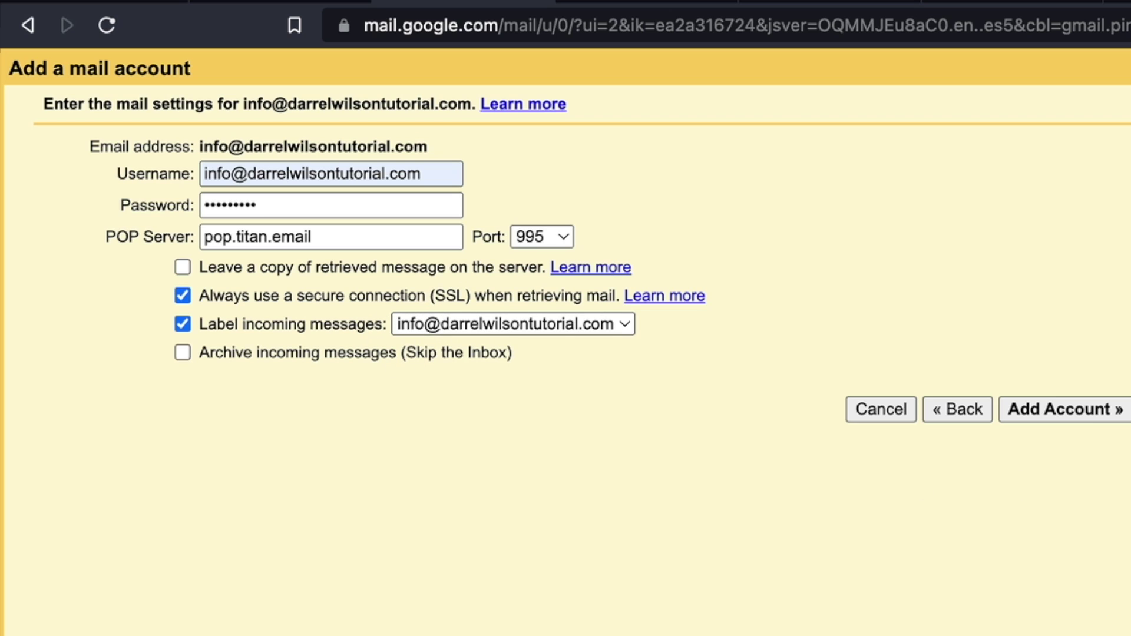
click(1083, 409)
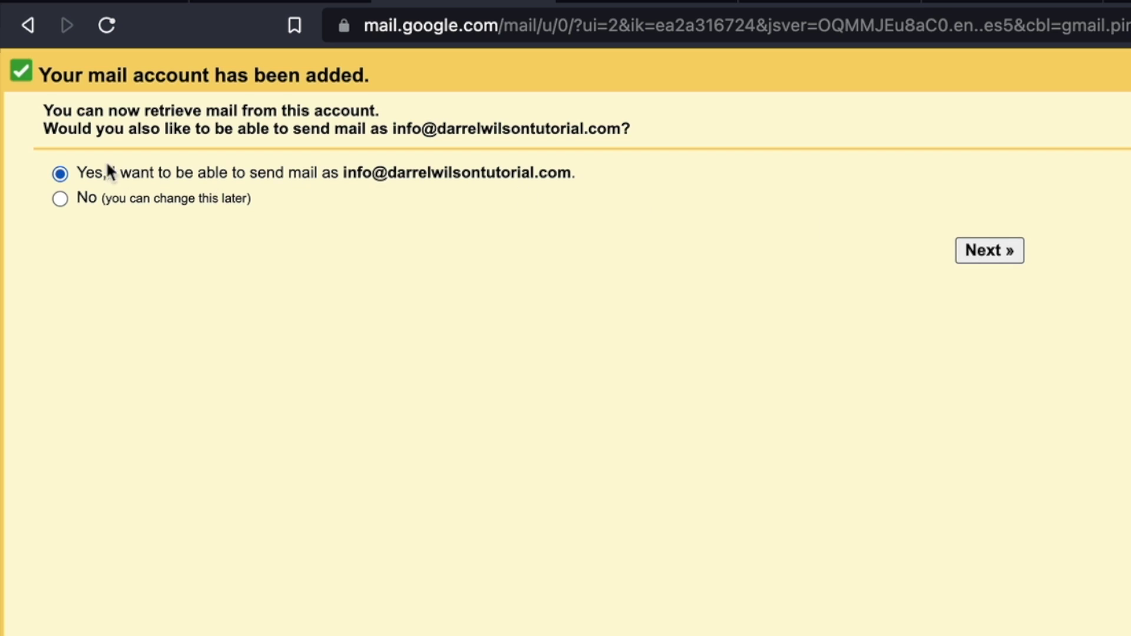
Choose to send mail as the business address and remove 'En français' from the sender name
click(989, 252)
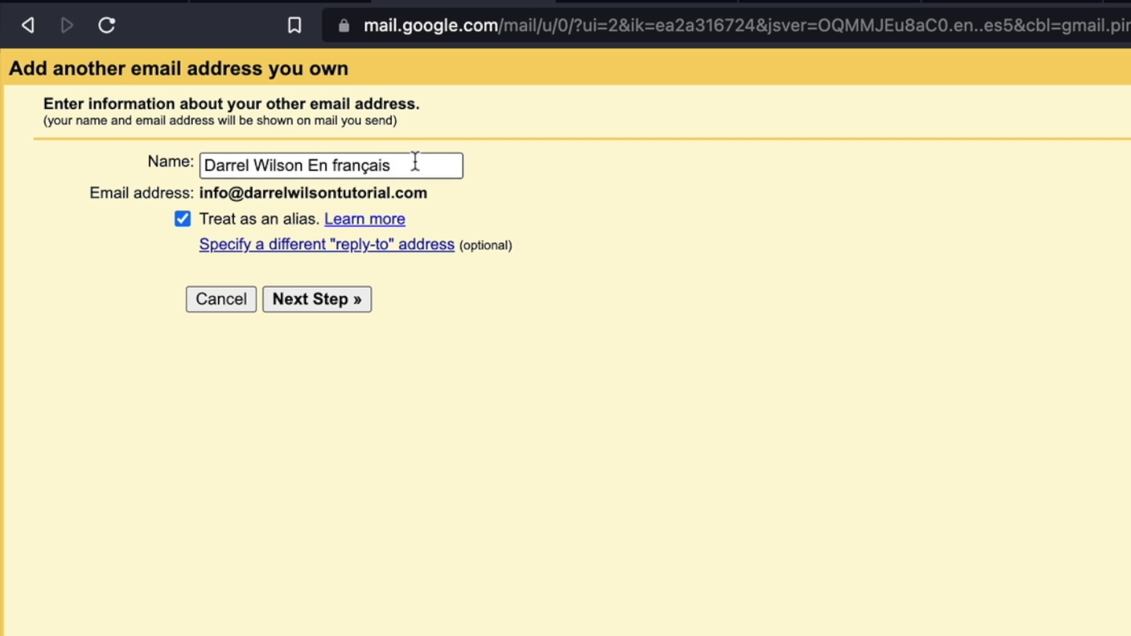
drag(414, 162, 318, 166)
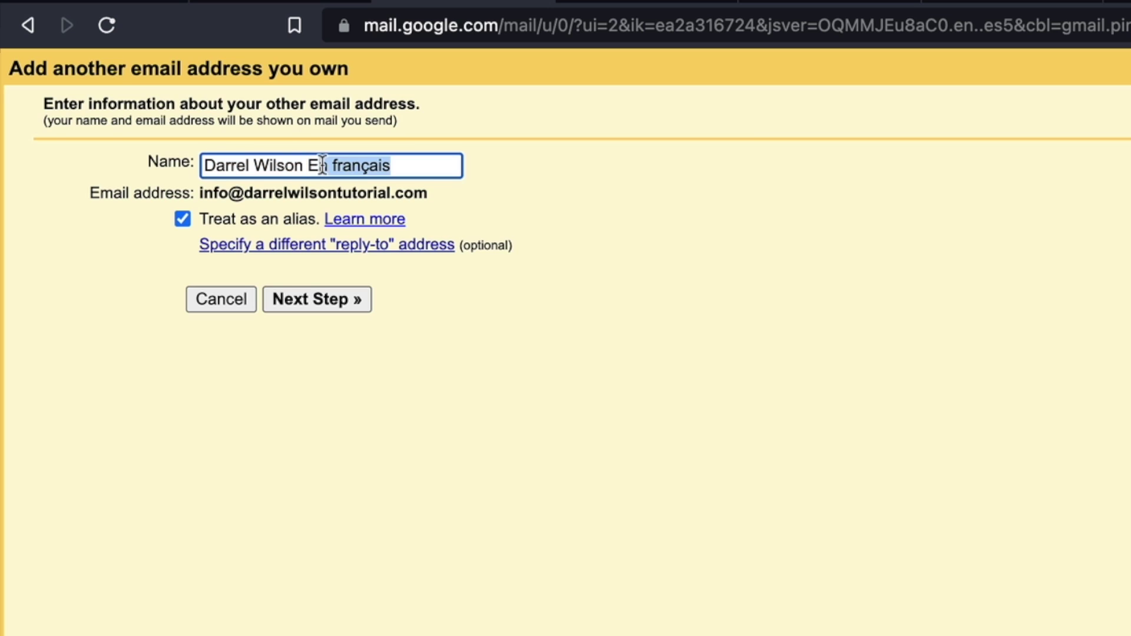
key(BackSpace)
key(BackSpace)
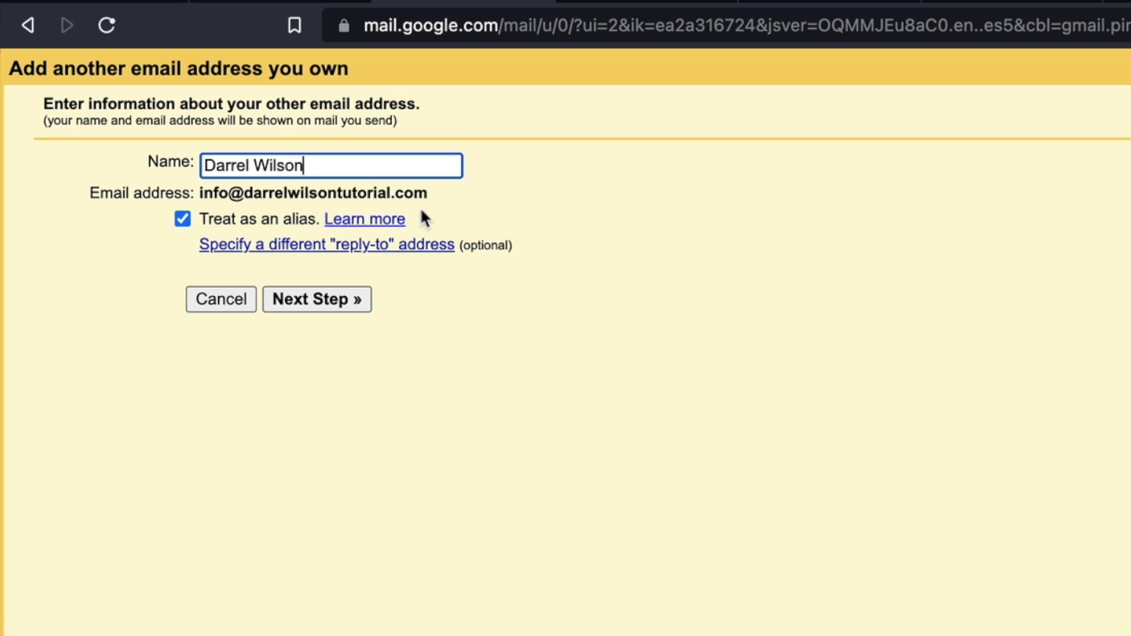
click(339, 301)
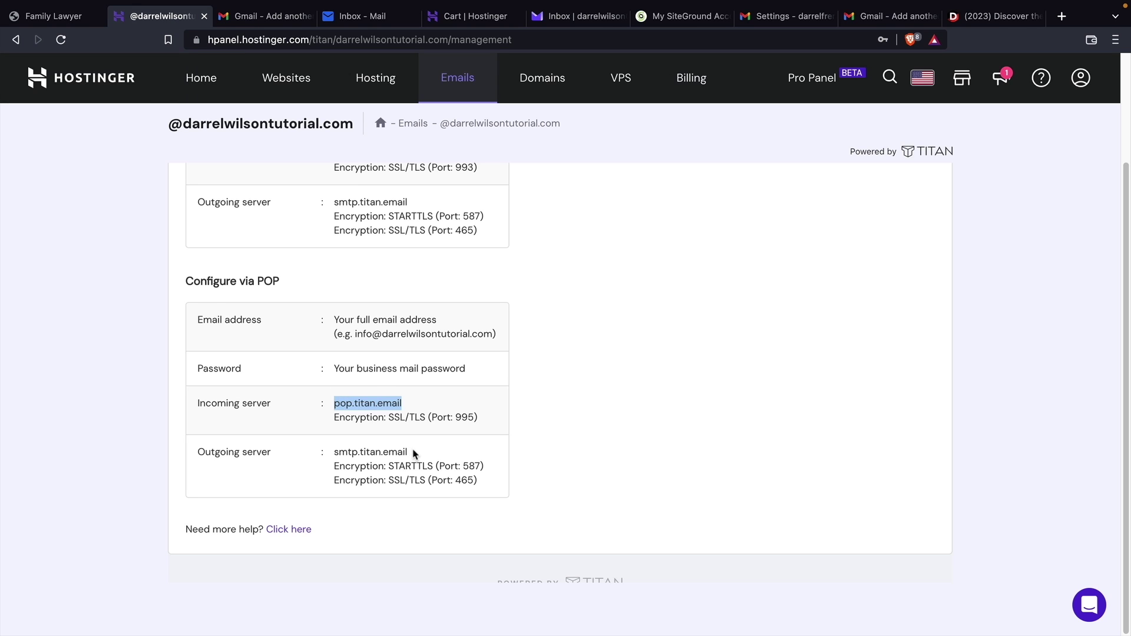
Copy smtp.titan.email from Hostinger into Gmail's SMTP Server field
drag(414, 453, 336, 450)
right_click(335, 450)
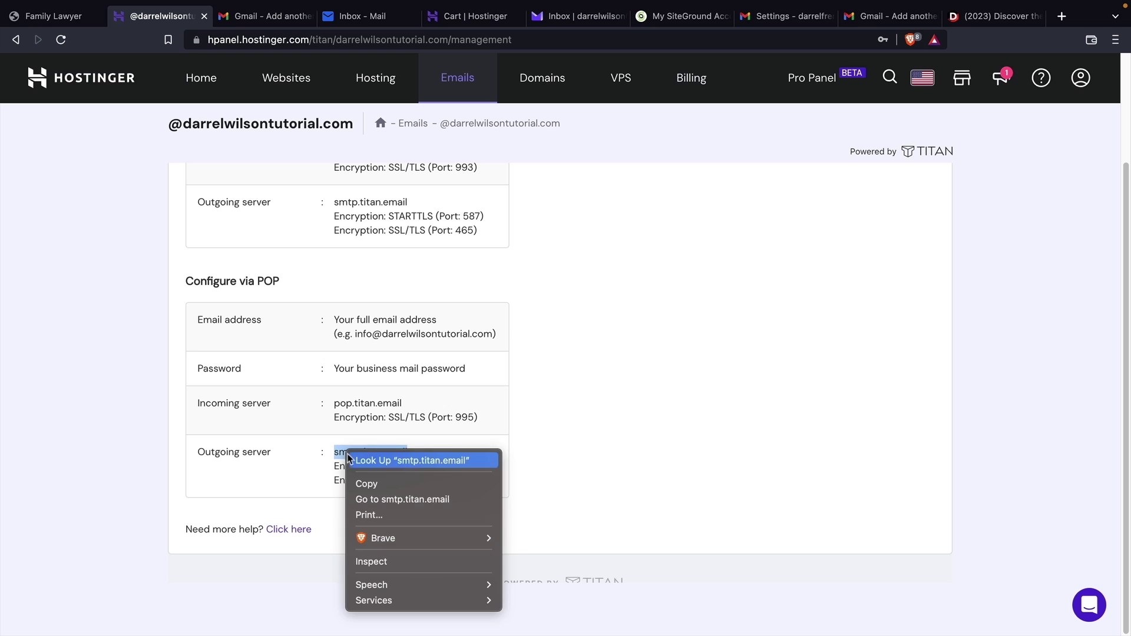
click(363, 480)
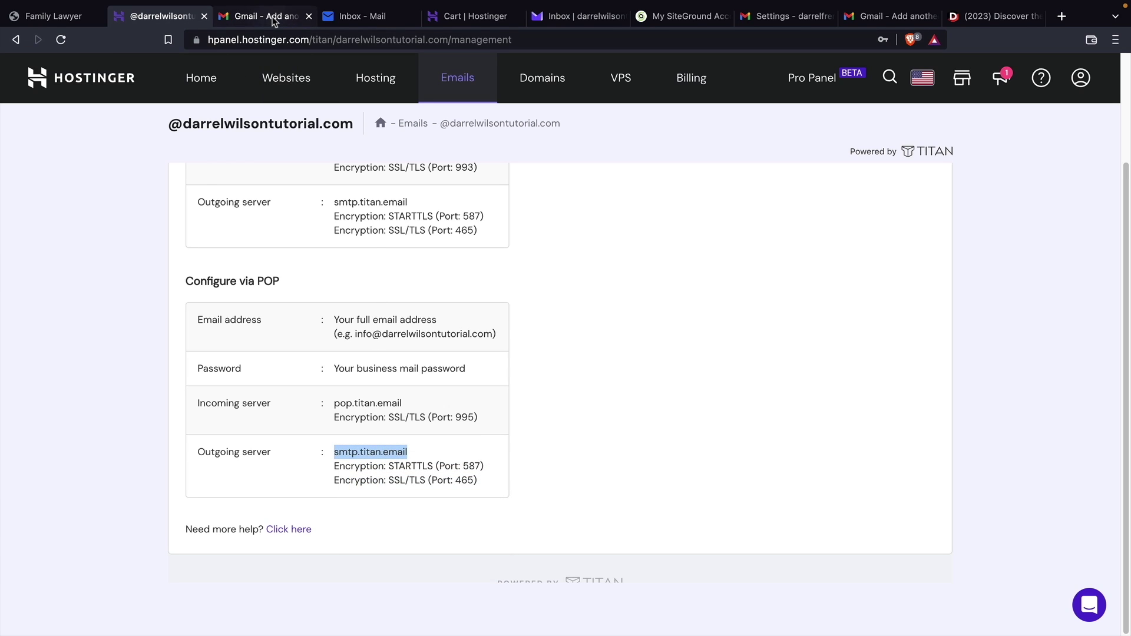
click(259, 16)
drag(222, 133, 115, 135)
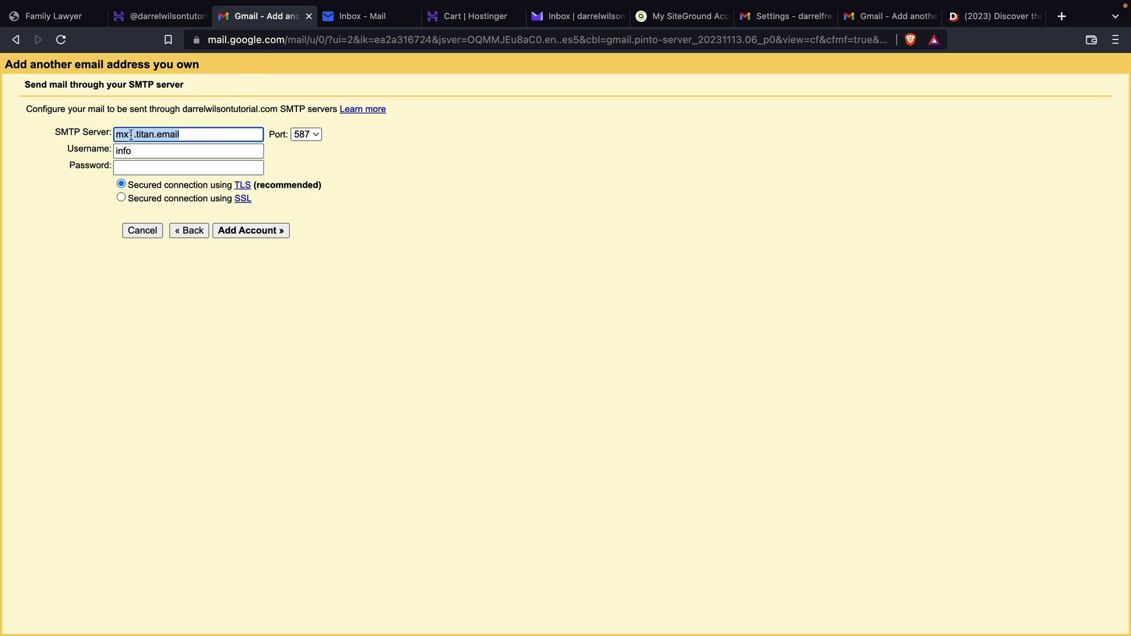
right_click(125, 135)
click(154, 257)
key(Tab)
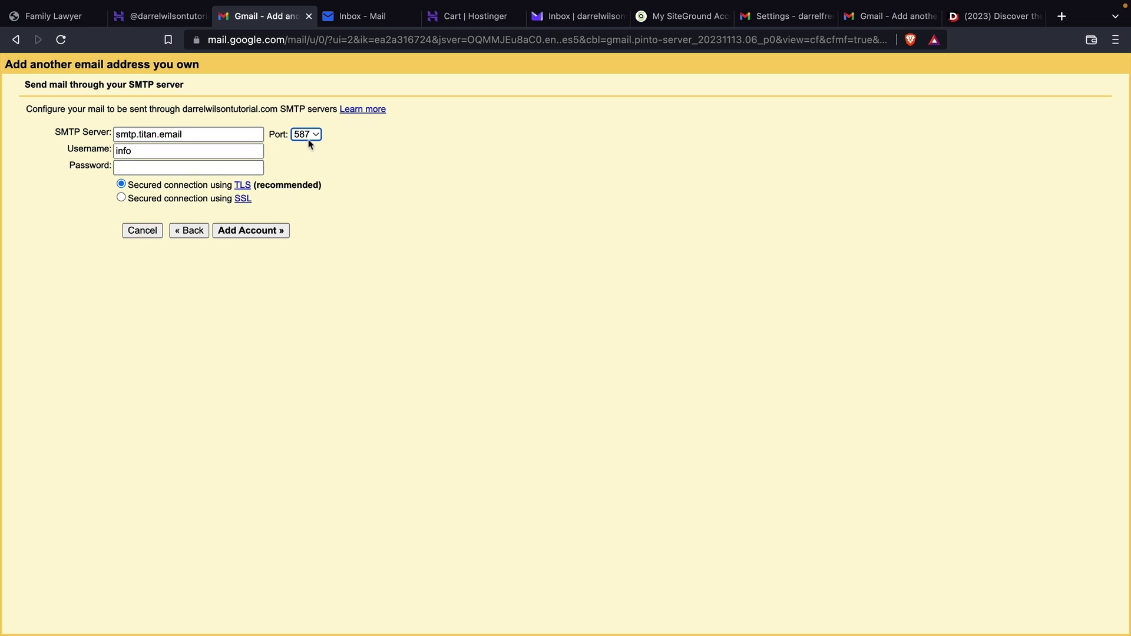
Set the SMTP port to 465, checking Hostinger's SSL/TLS port details
click(310, 137)
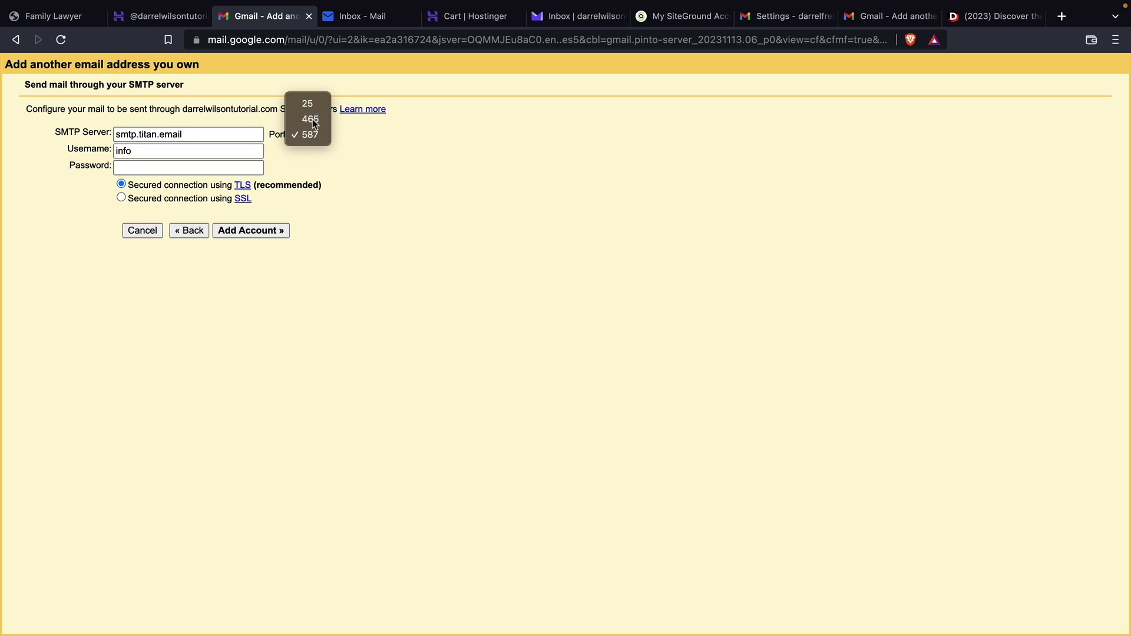
click(310, 119)
click(160, 16)
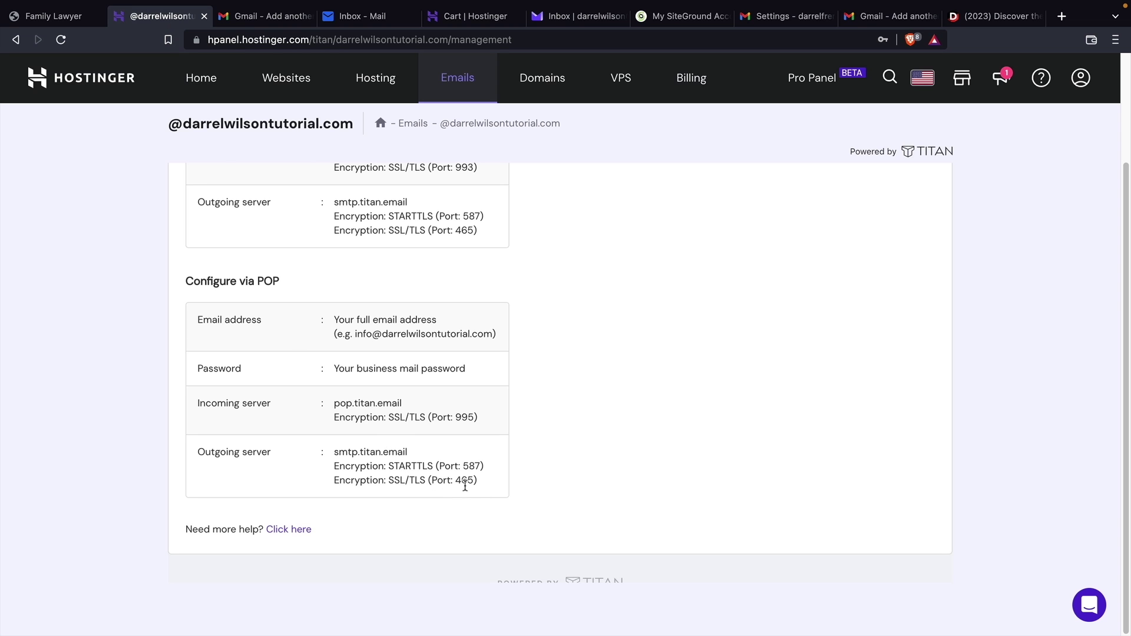
mouse_move(477, 481)
mouse_down()
mouse_move(333, 478)
mouse_move(484, 483)
mouse_up()
triple_click(334, 477)
click(403, 481)
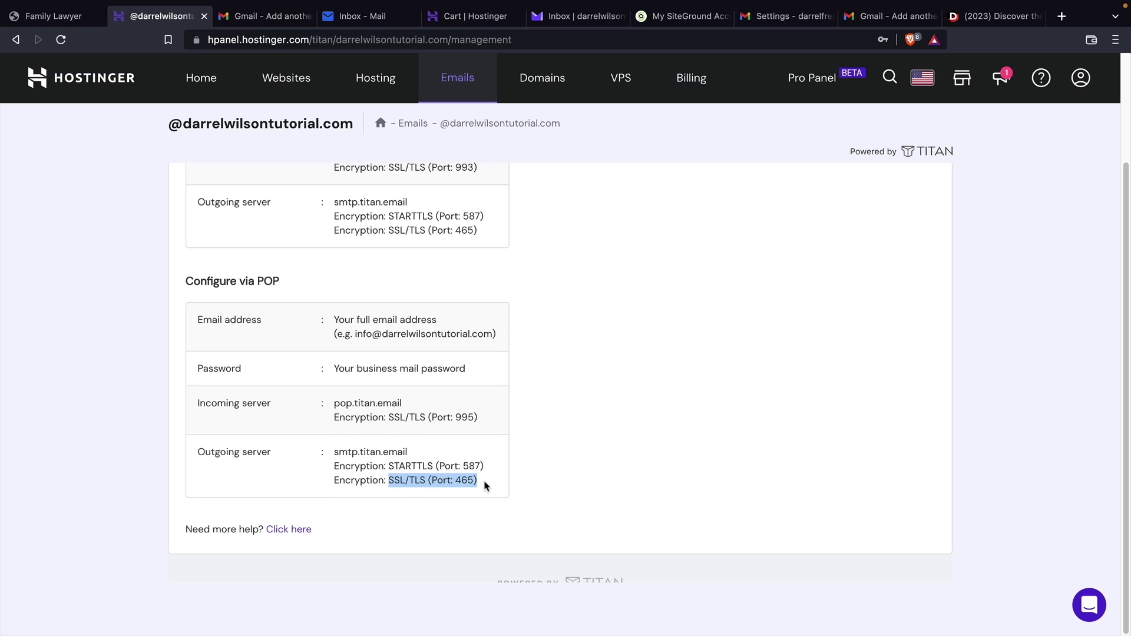
click(260, 22)
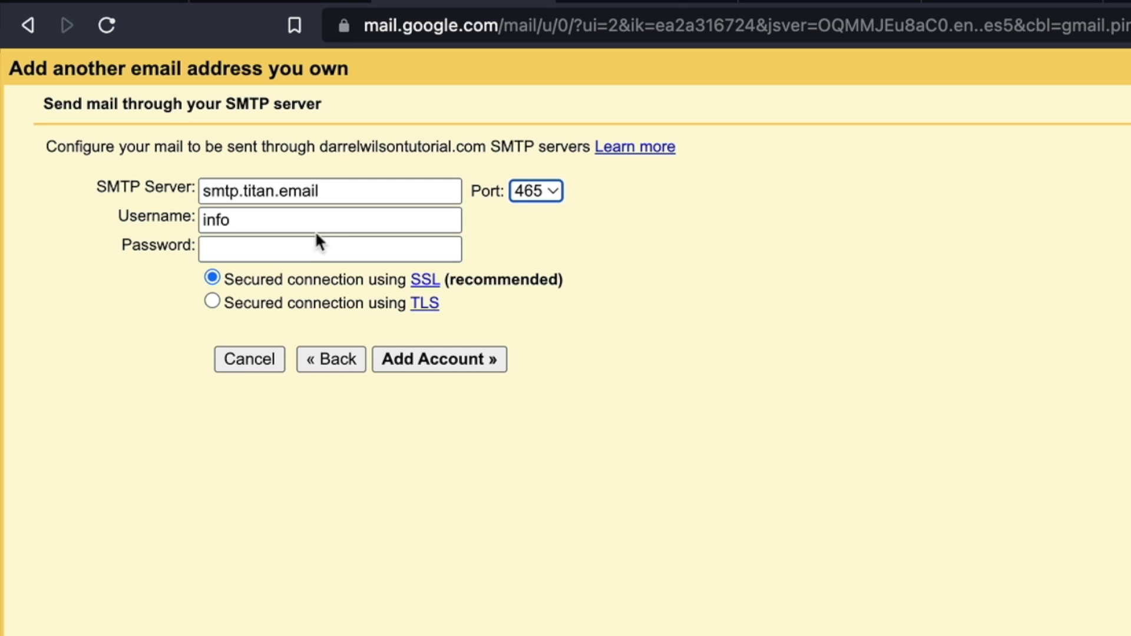
Replace the SMTP username with the full business email address and submit for verification
click(270, 225)
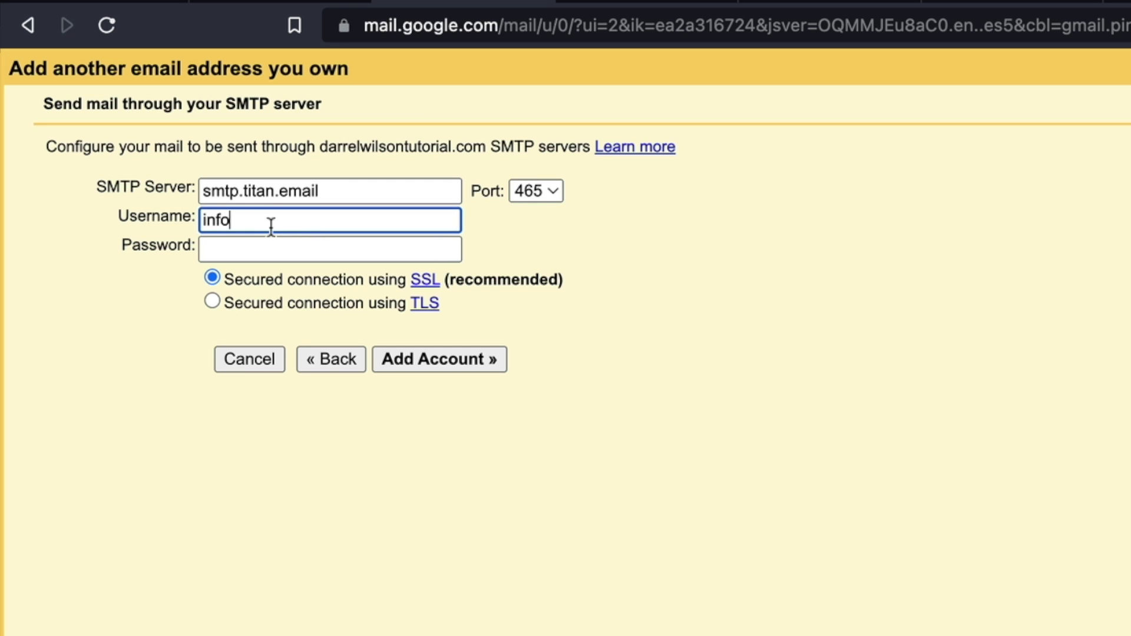
drag(270, 225, 202, 221)
key(Tab)
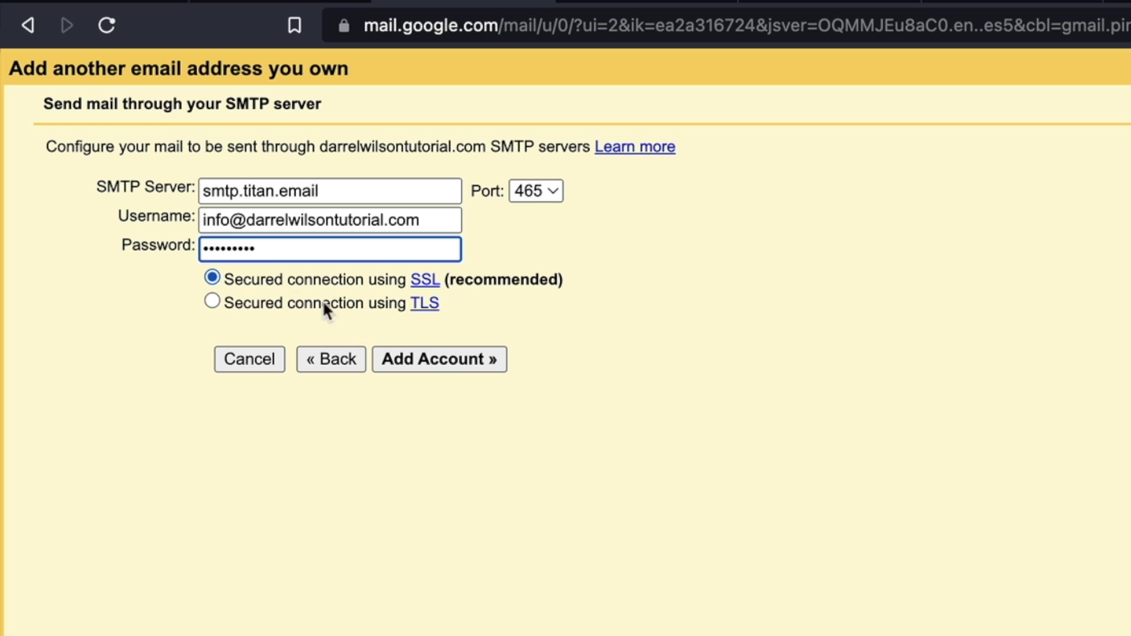
click(435, 357)
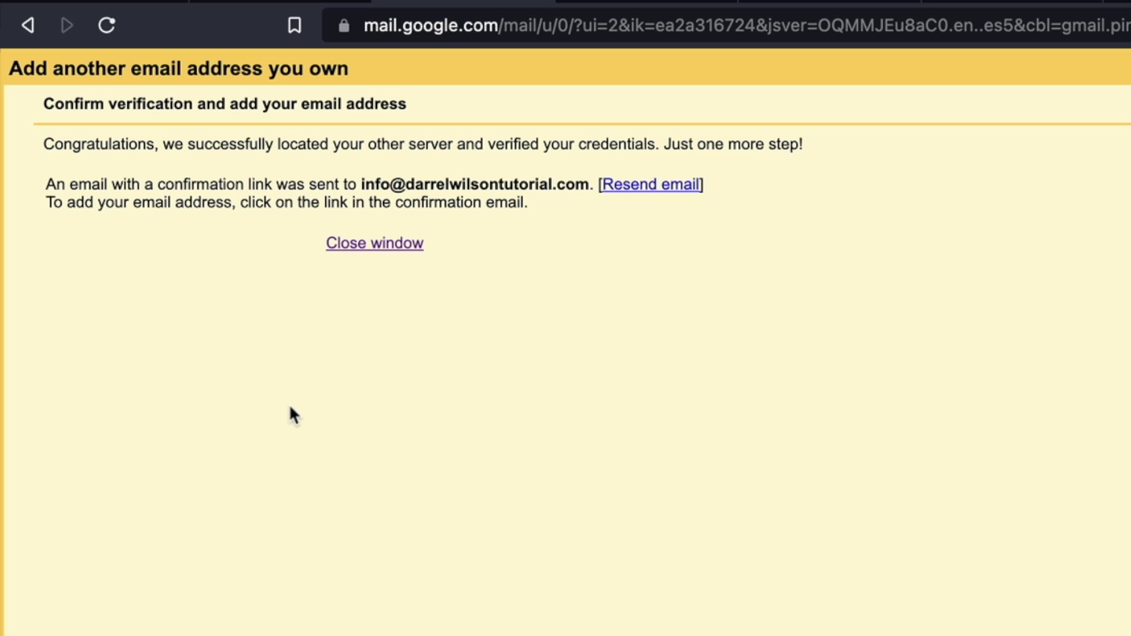
Open Gmail's confirmation email in the Titan inbox and confirm the send-as request
drag(361, 184, 577, 176)
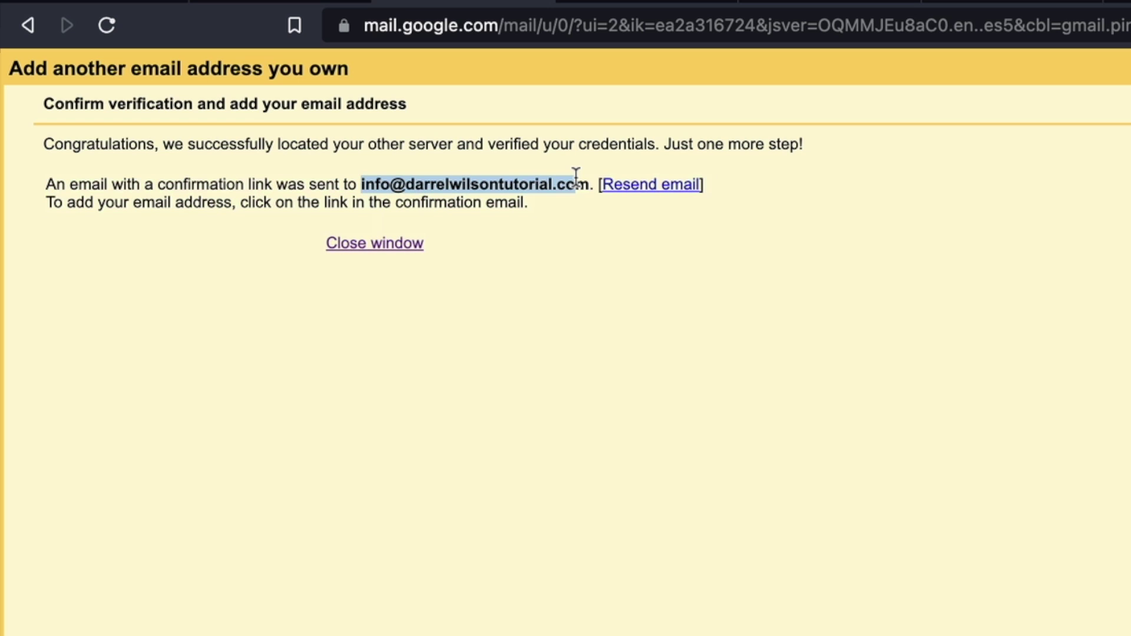
click(570, 178)
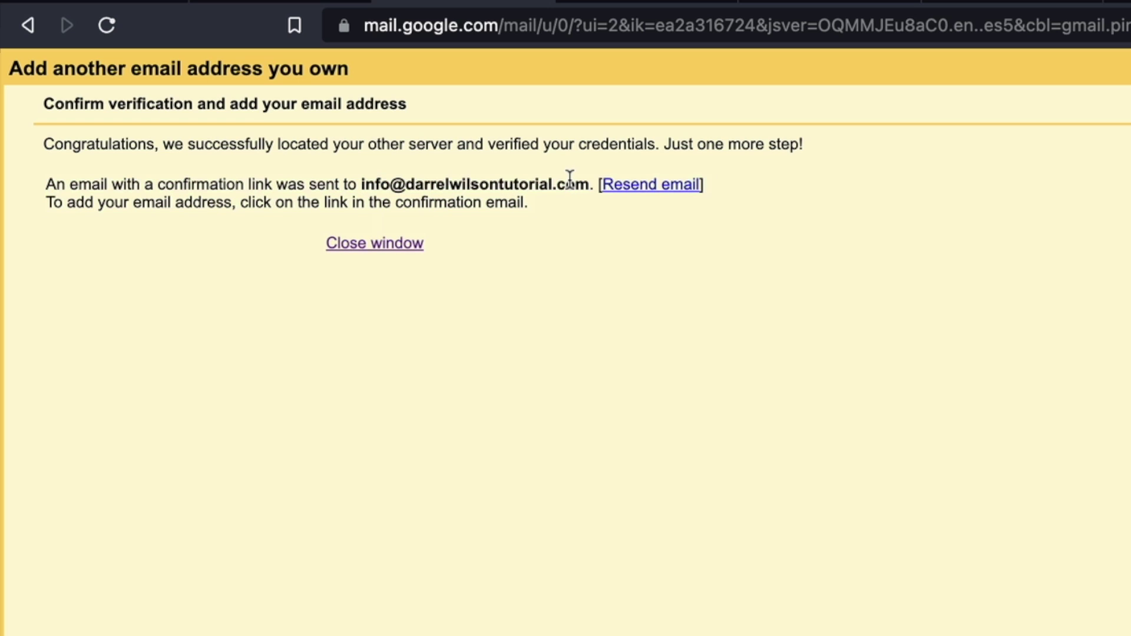
click(651, 2)
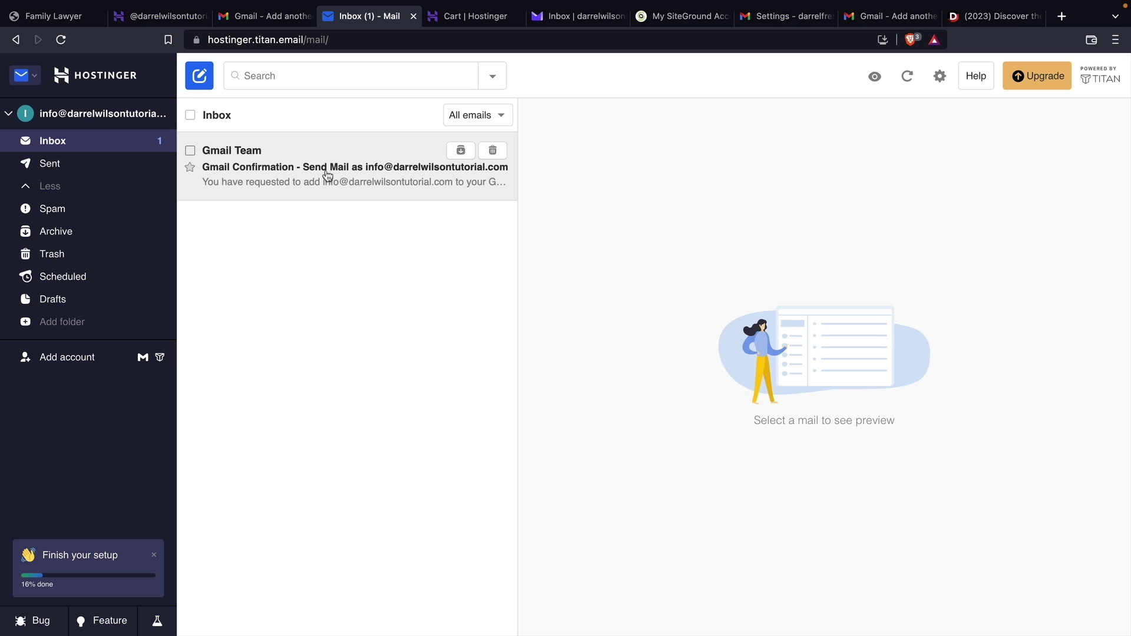
click(572, 259)
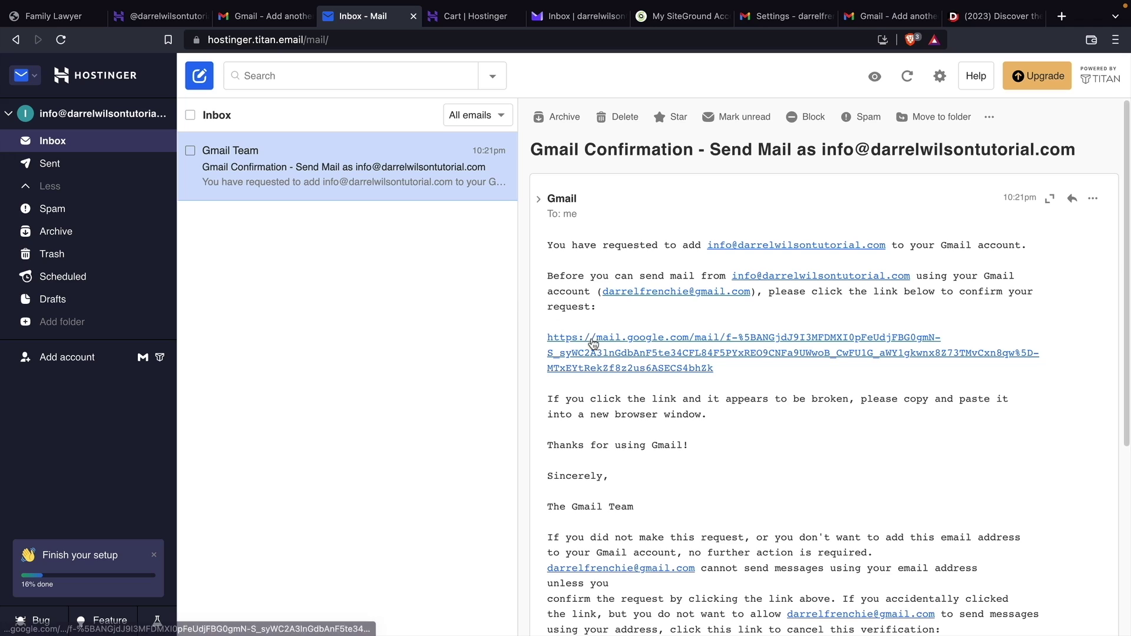
click(596, 374)
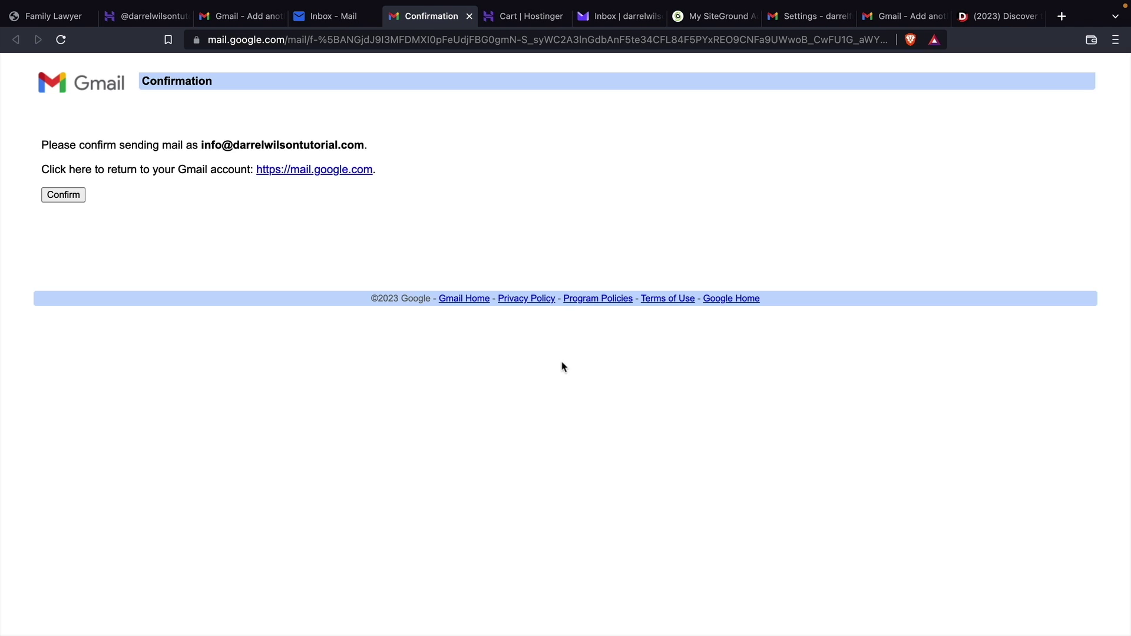
click(63, 196)
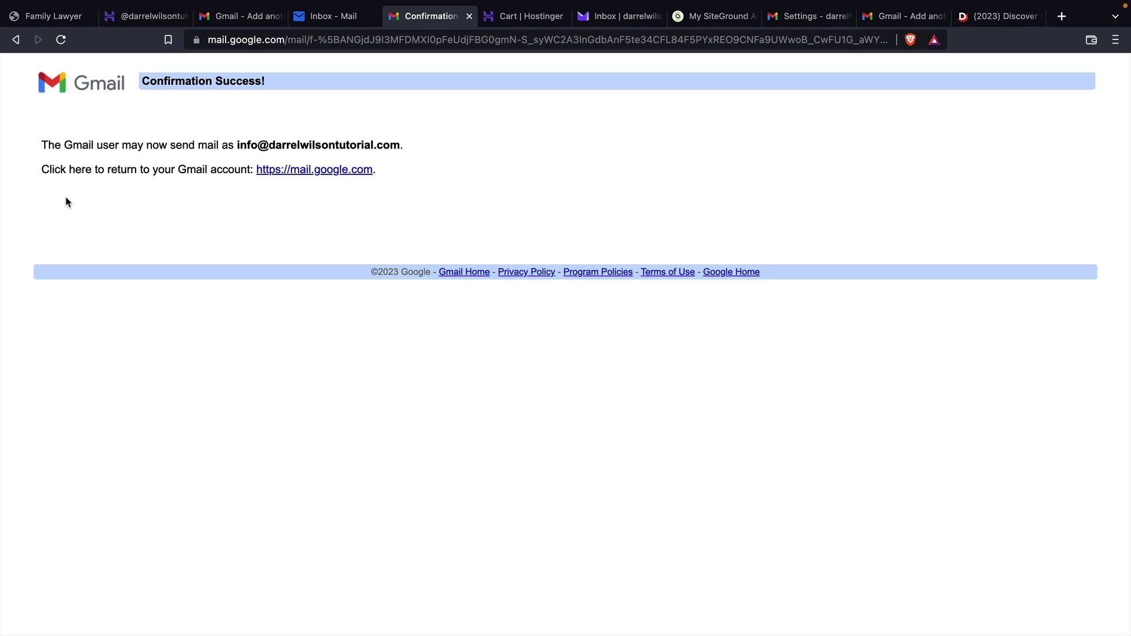
Send a 'hey whats up!' email from the business address to a Gmail recipient
click(323, 173)
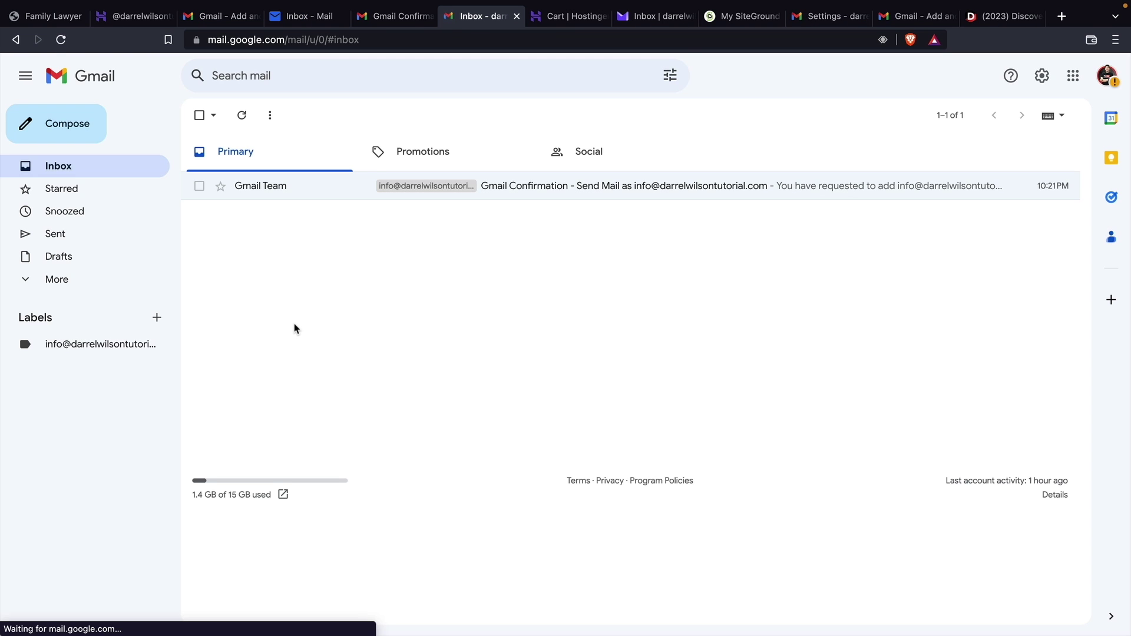
click(80, 141)
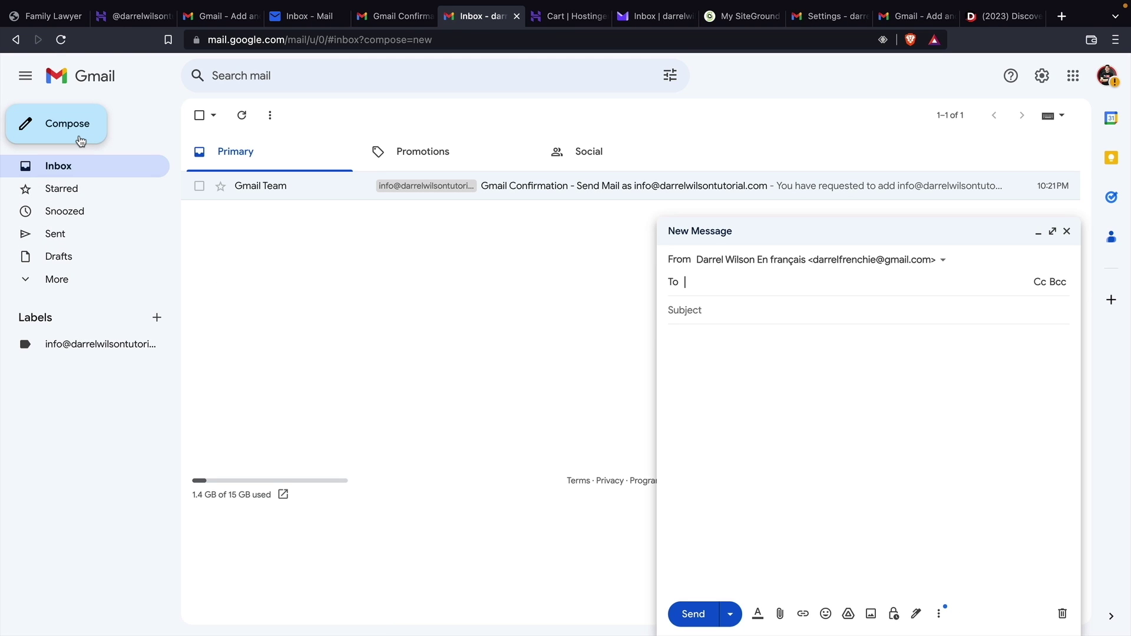
click(811, 265)
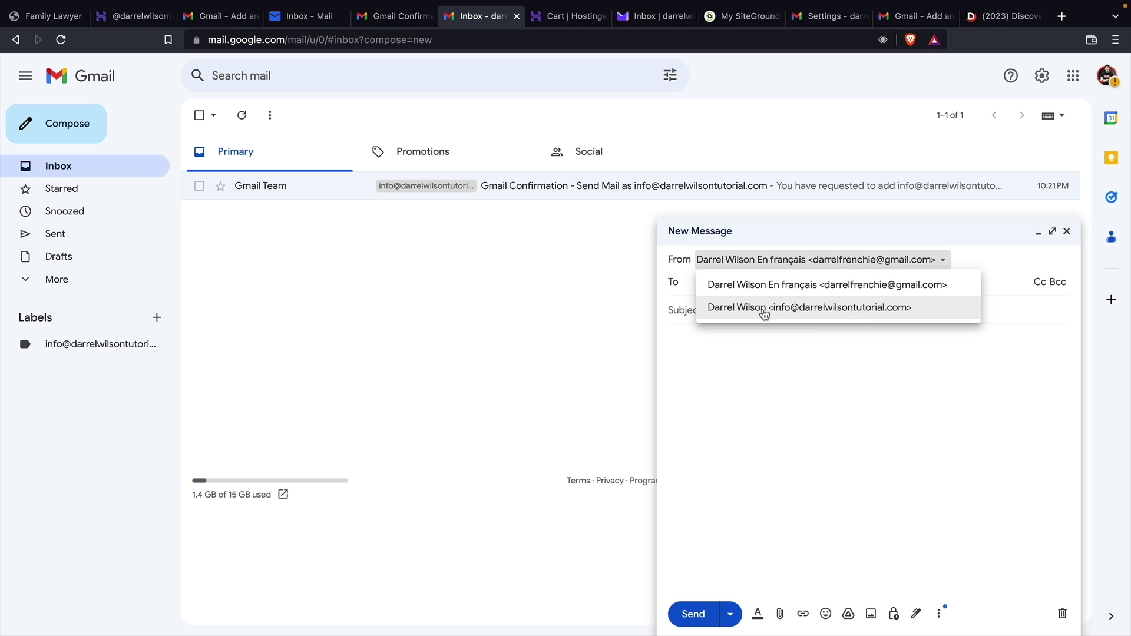
click(802, 309)
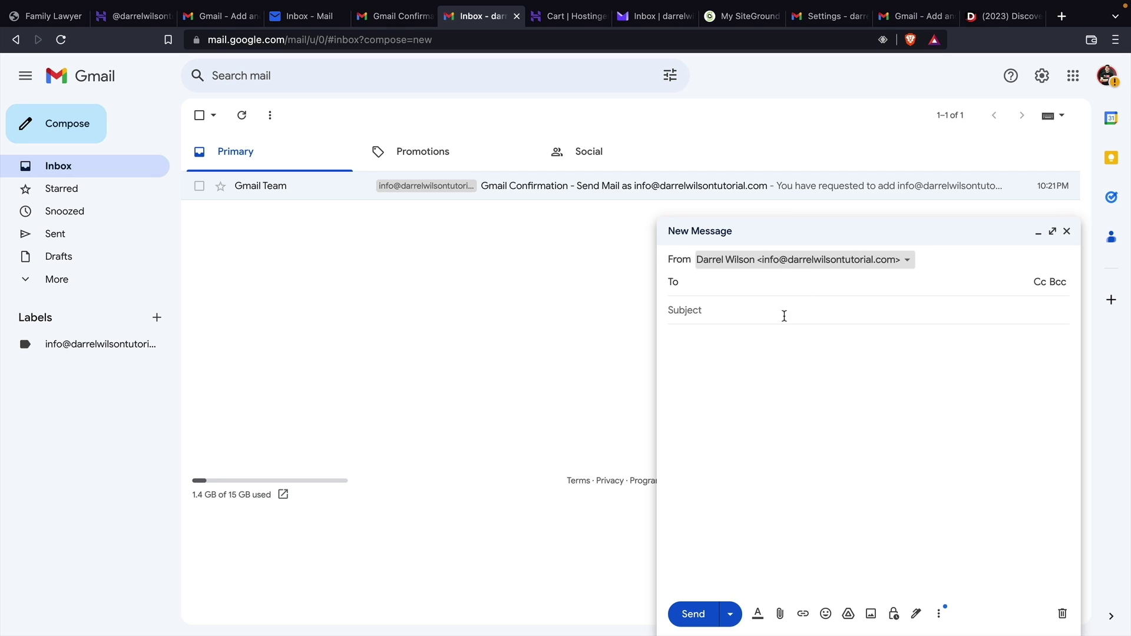
click(770, 284)
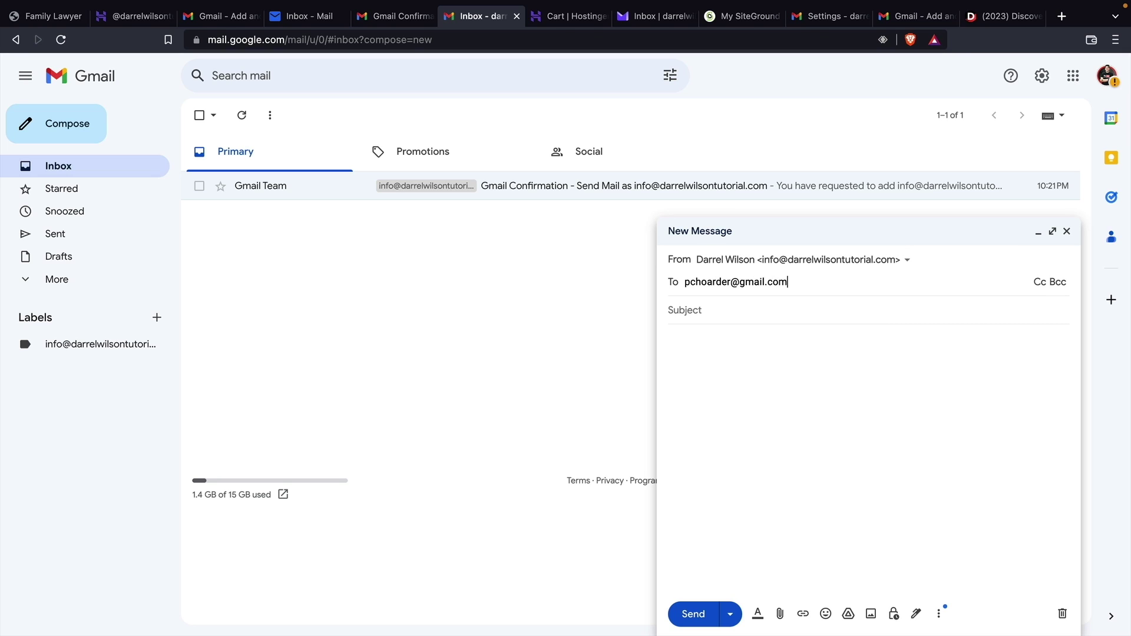
key(Tab)
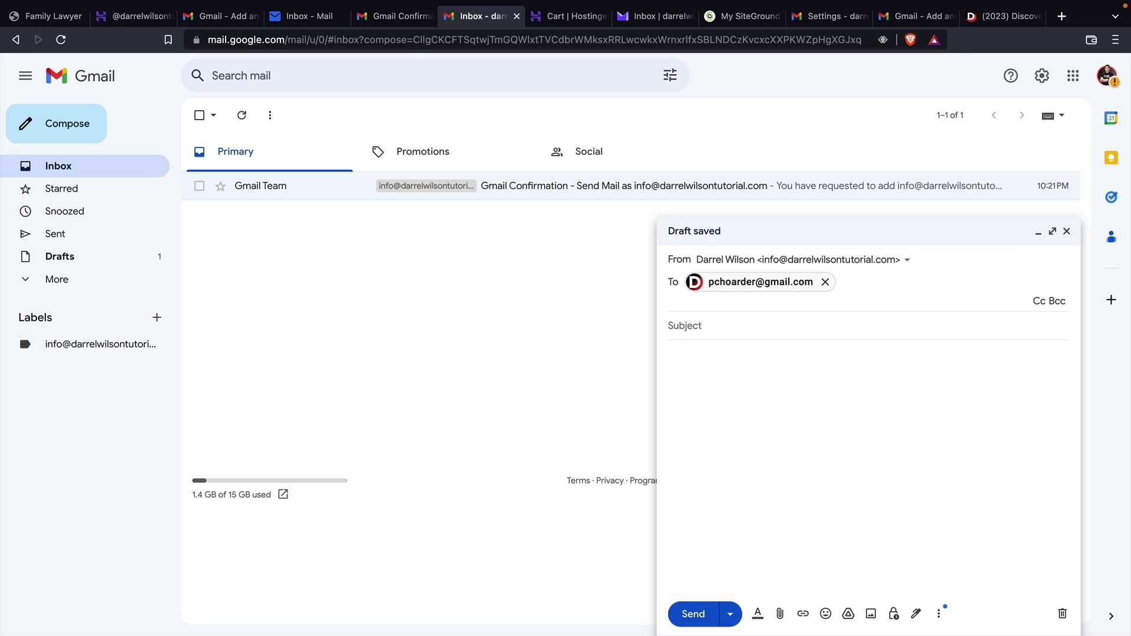
text(hey whats up!)
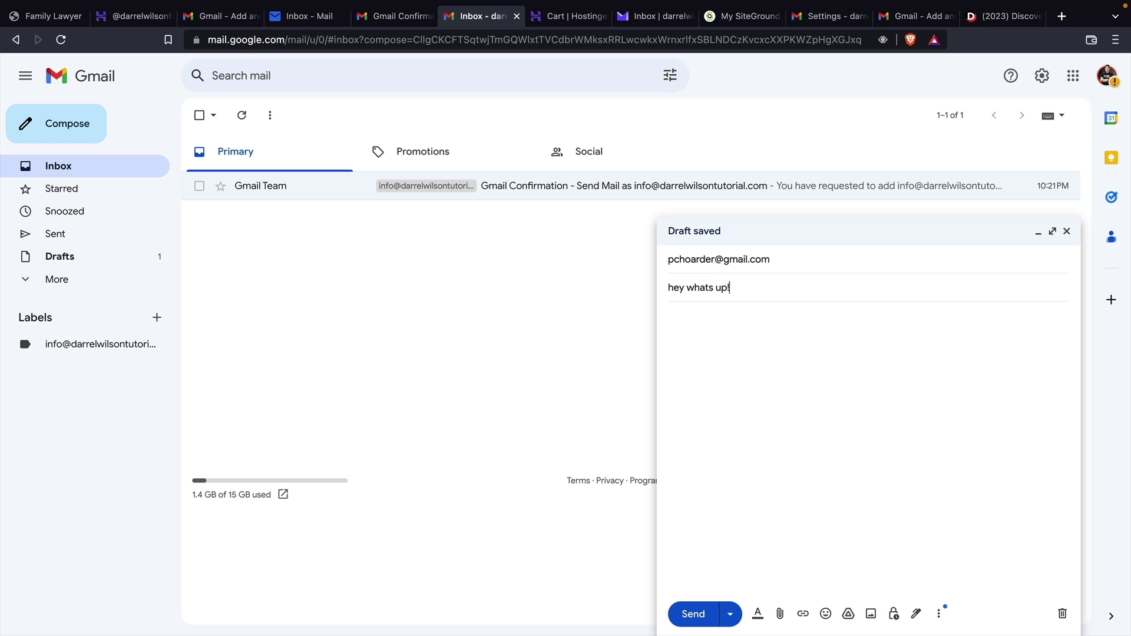
key(Tab)
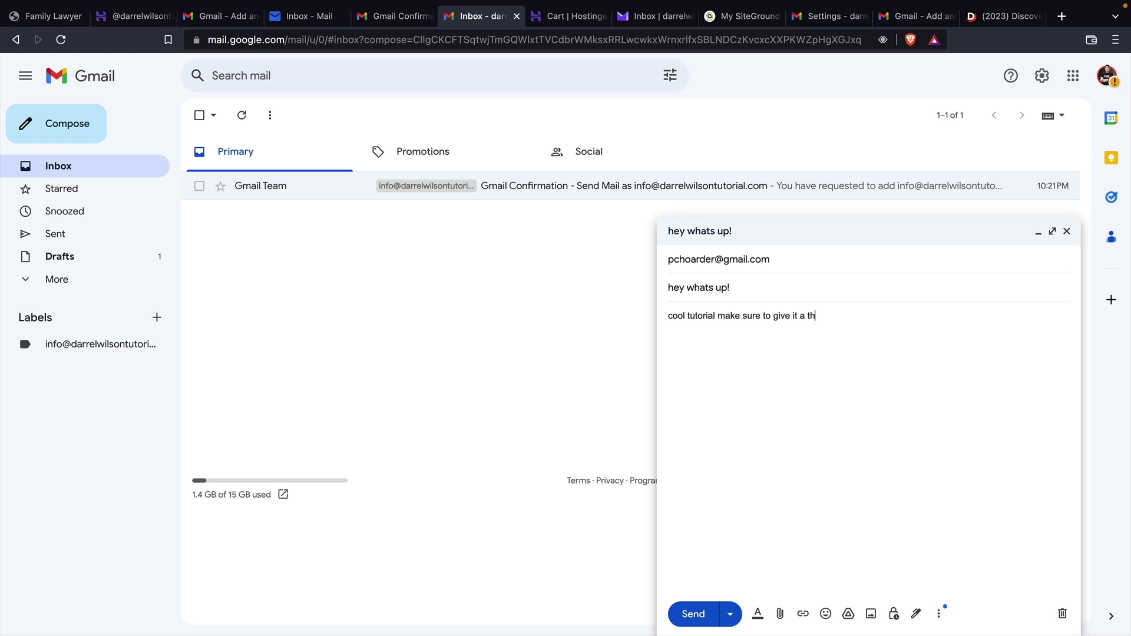
key(BackSpace)
text(mbs up!)
click(694, 614)
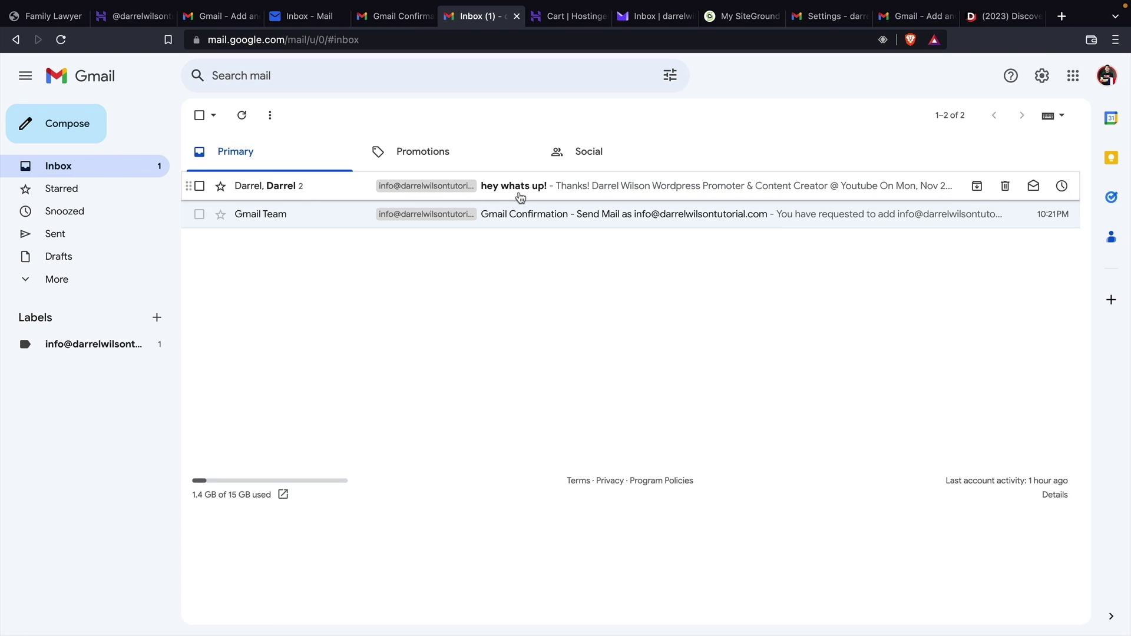
Open the 'hey whats up!' thread and check it in the business inbox
click(520, 197)
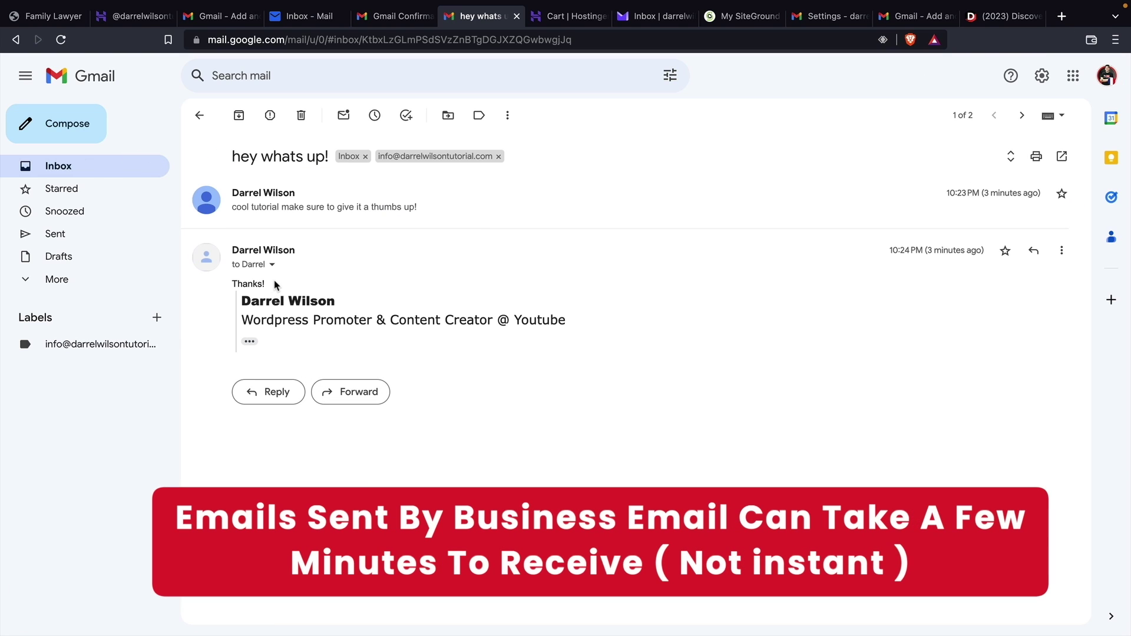
key(super+4)
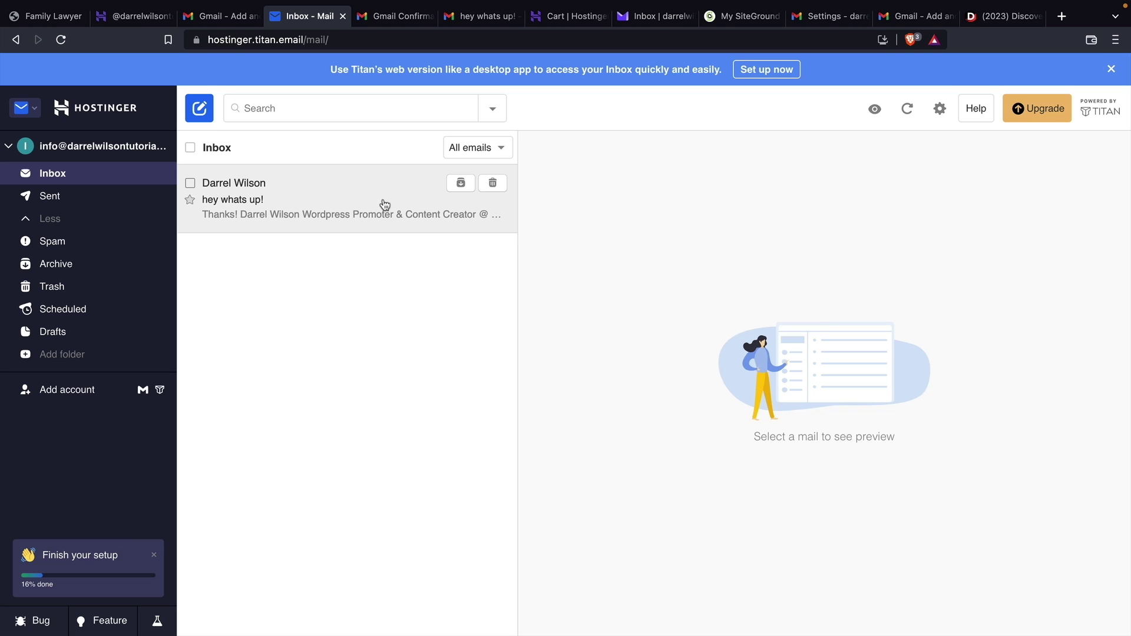
click(474, 15)
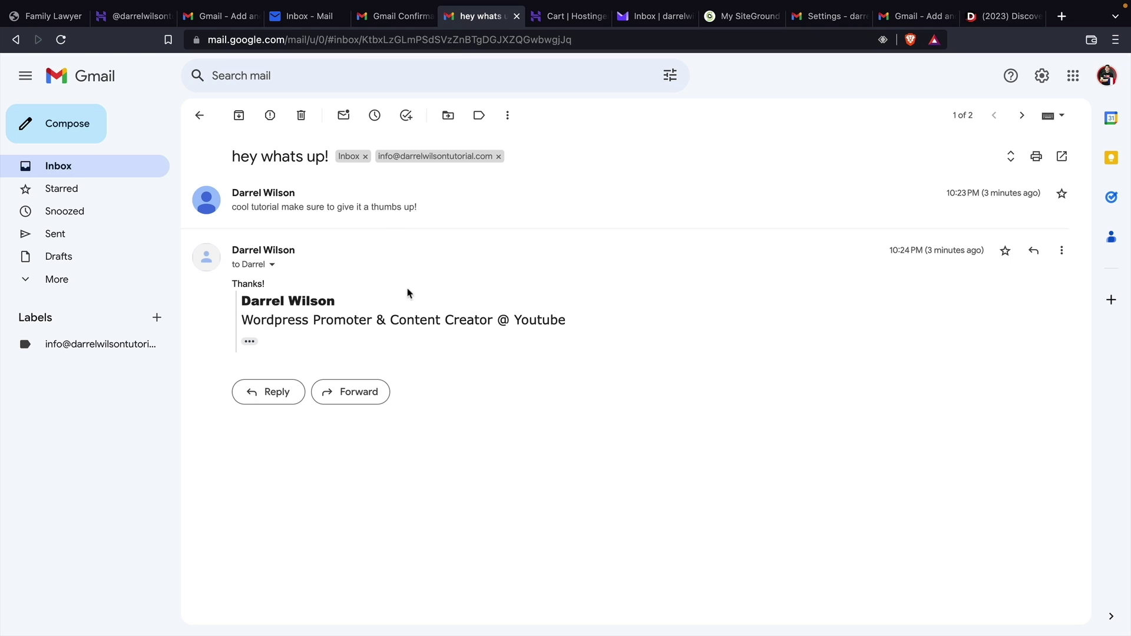
click(200, 115)
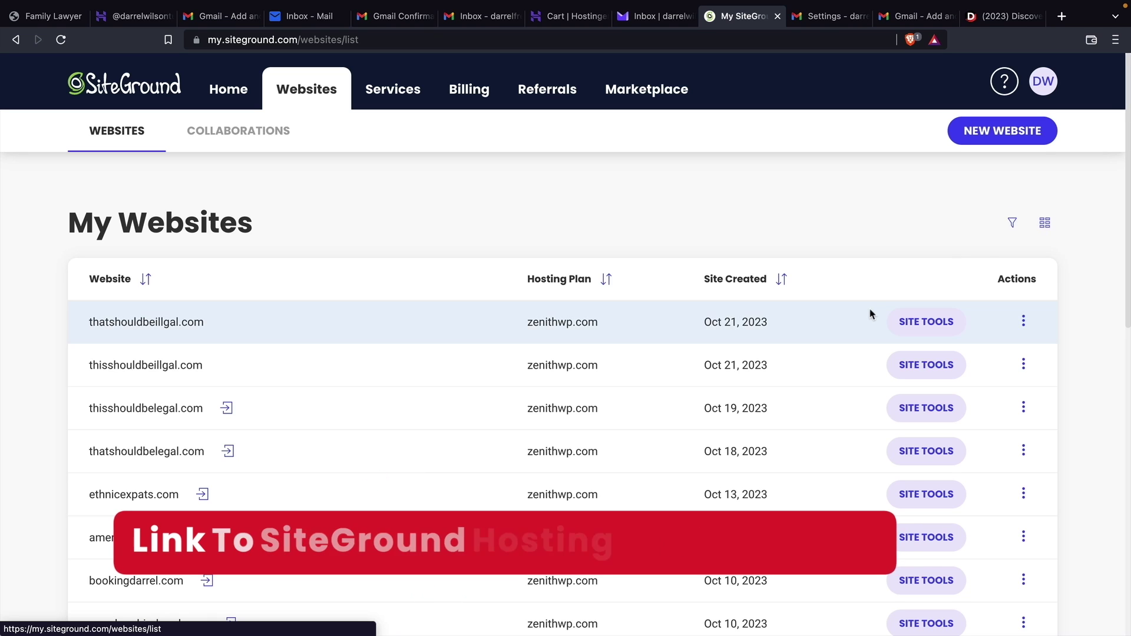
Find hosthelper.com in the SiteGround websites list and open its Site Tools
scroll(868, 318, down, 10)
scroll(864, 321, down, 2)
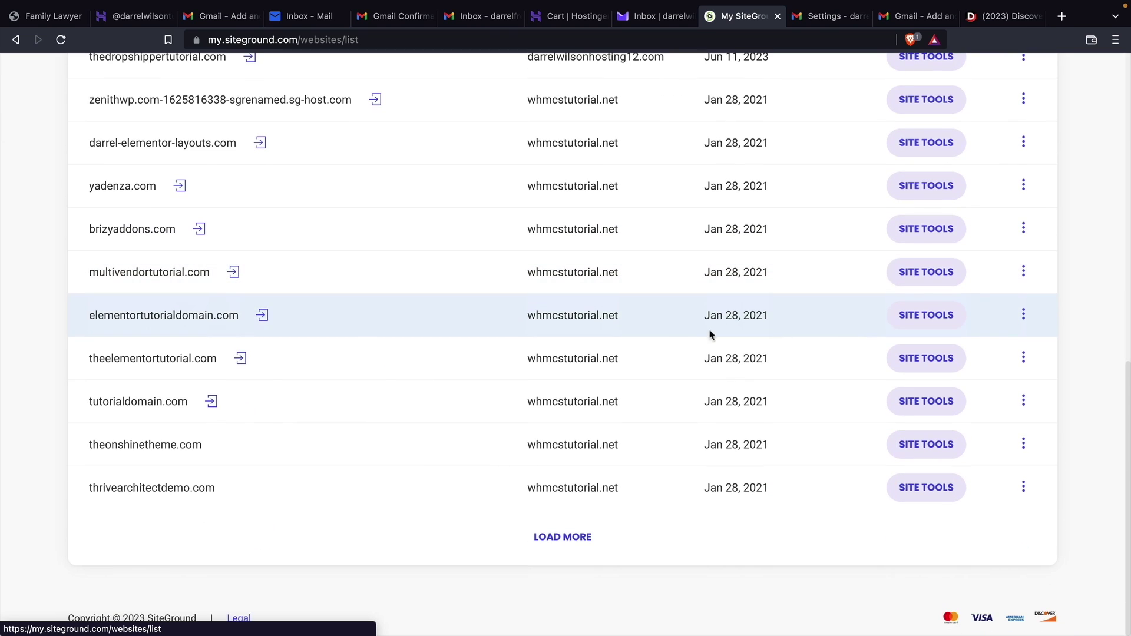
click(557, 538)
scroll(558, 538, down, 15)
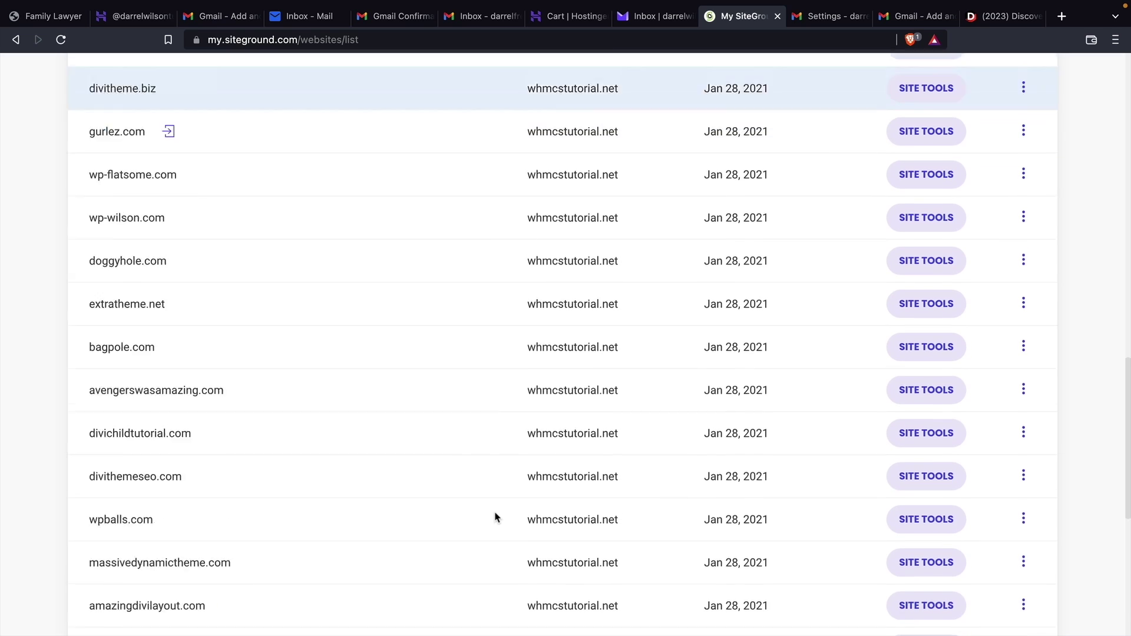
click(560, 537)
scroll(460, 516, down, 12)
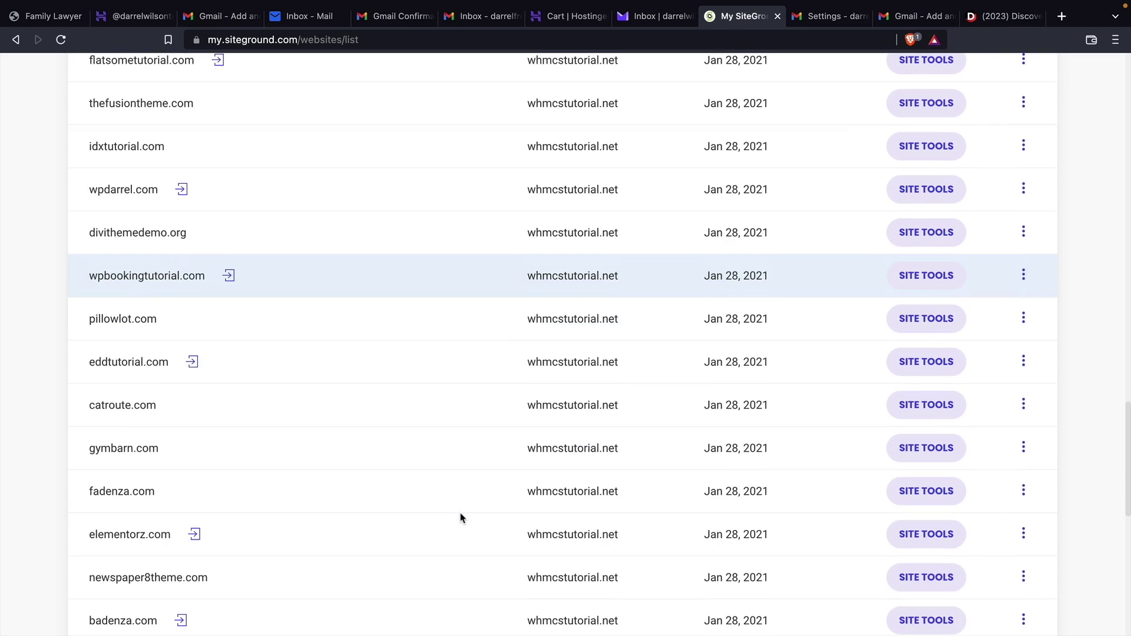
scroll(460, 518, down, 3)
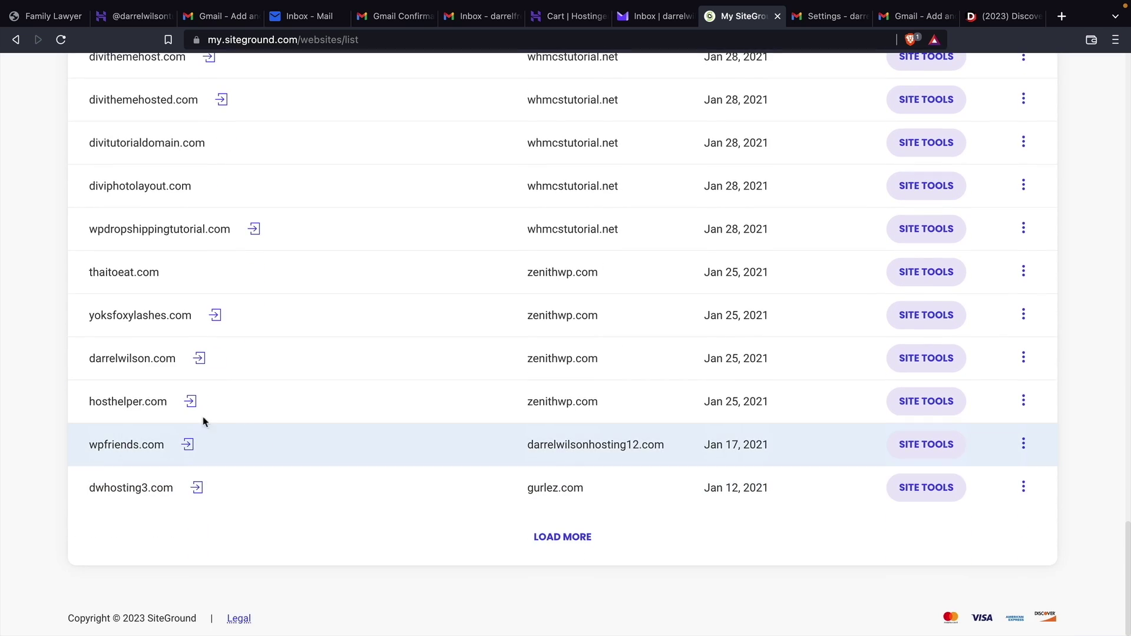
click(915, 406)
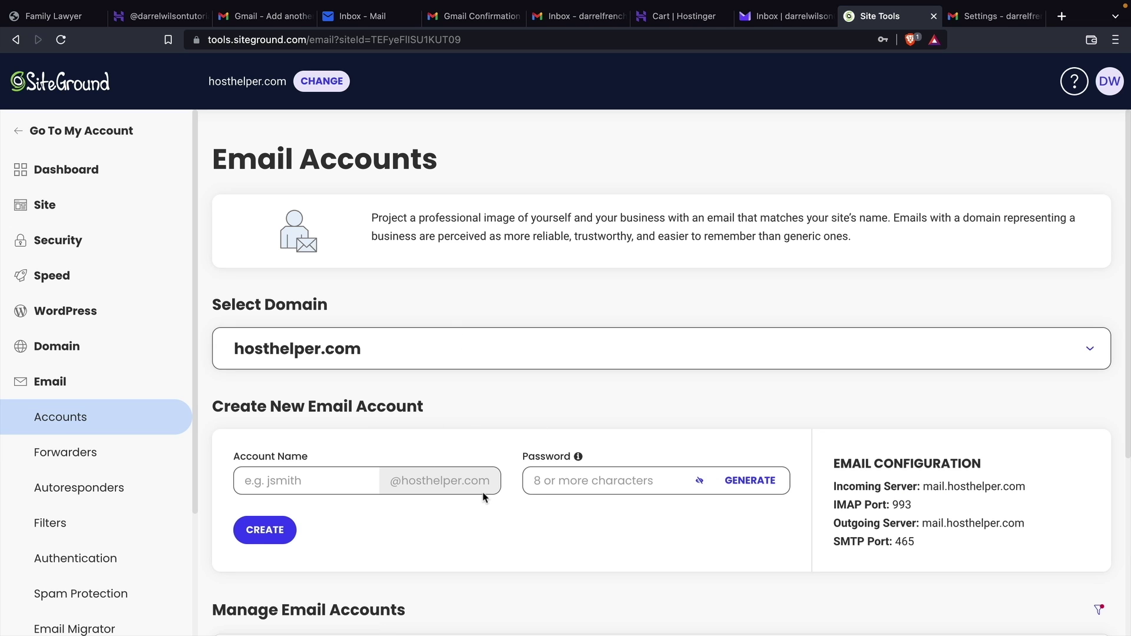
Create a new 'howdy' email account on hosthelper.com with a password
scroll(483, 497, down, 2)
click(318, 390)
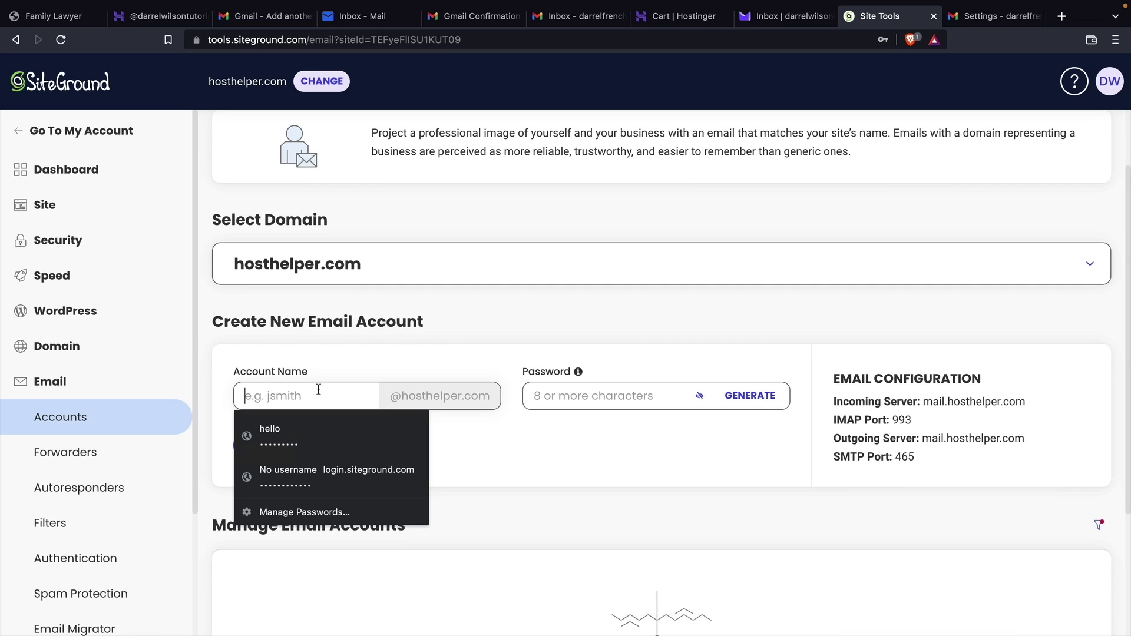
text(howdy)
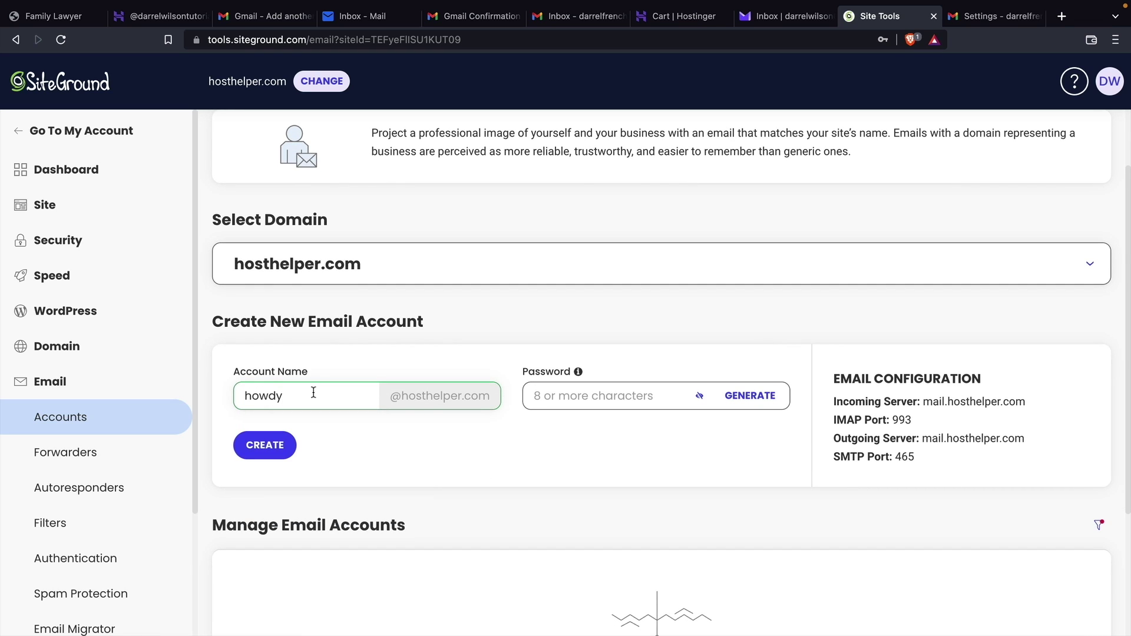
key(Tab)
text(•••••••••)
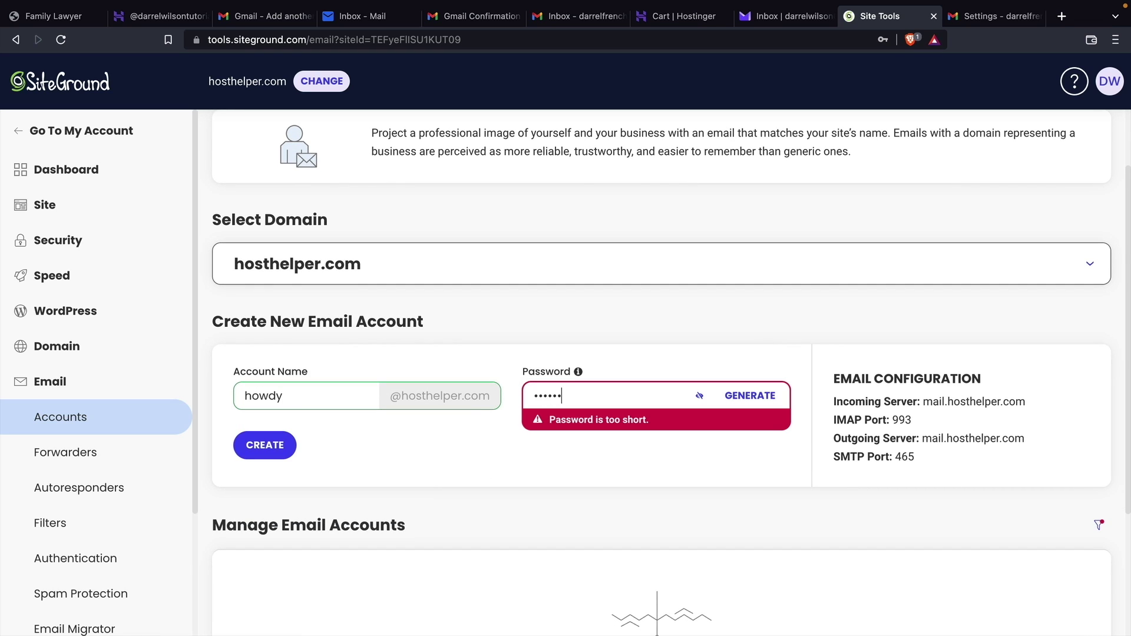
click(262, 456)
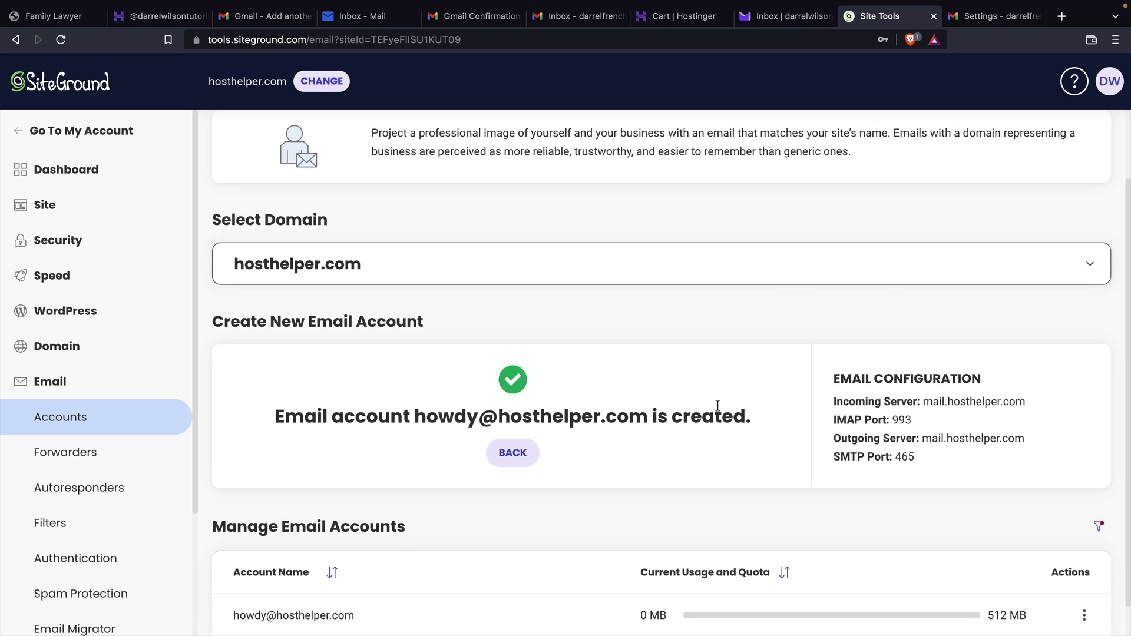
Show the account's manual mail settings (mail.hosthelper.com, IMAP 993, SMTP 465), then return to Gmail
scroll(717, 406, down, 1)
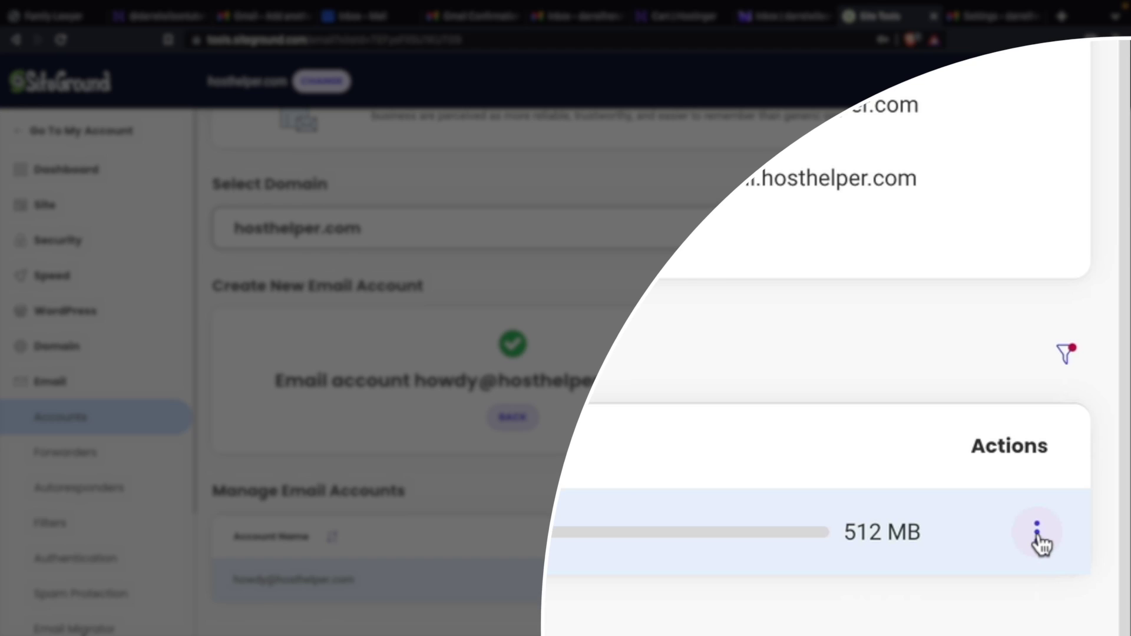
click(1038, 534)
click(892, 435)
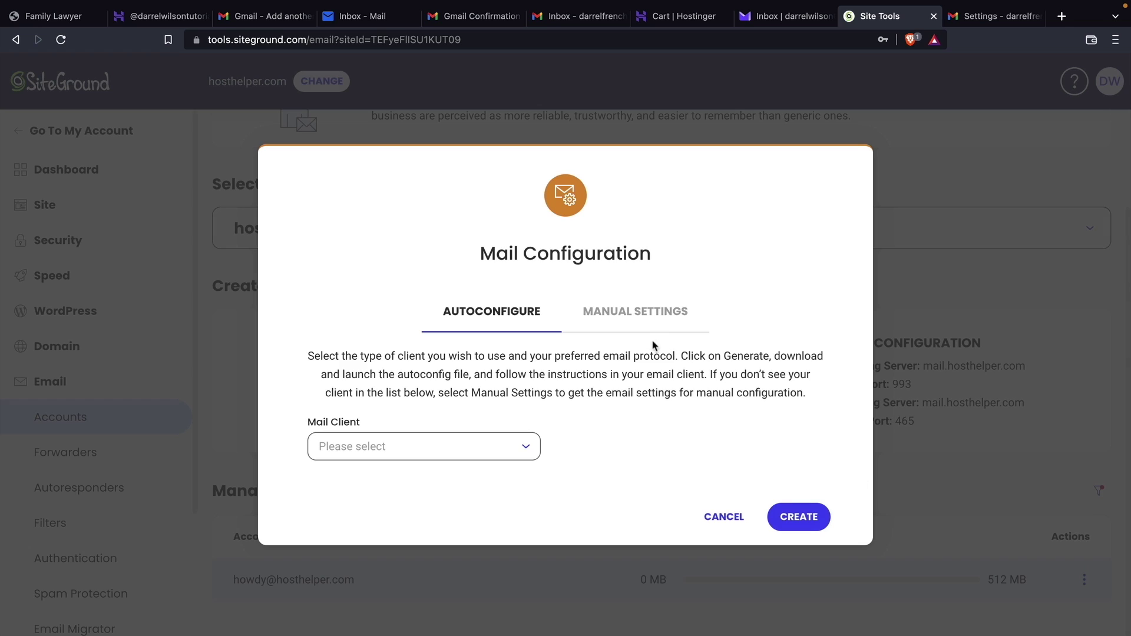
click(625, 317)
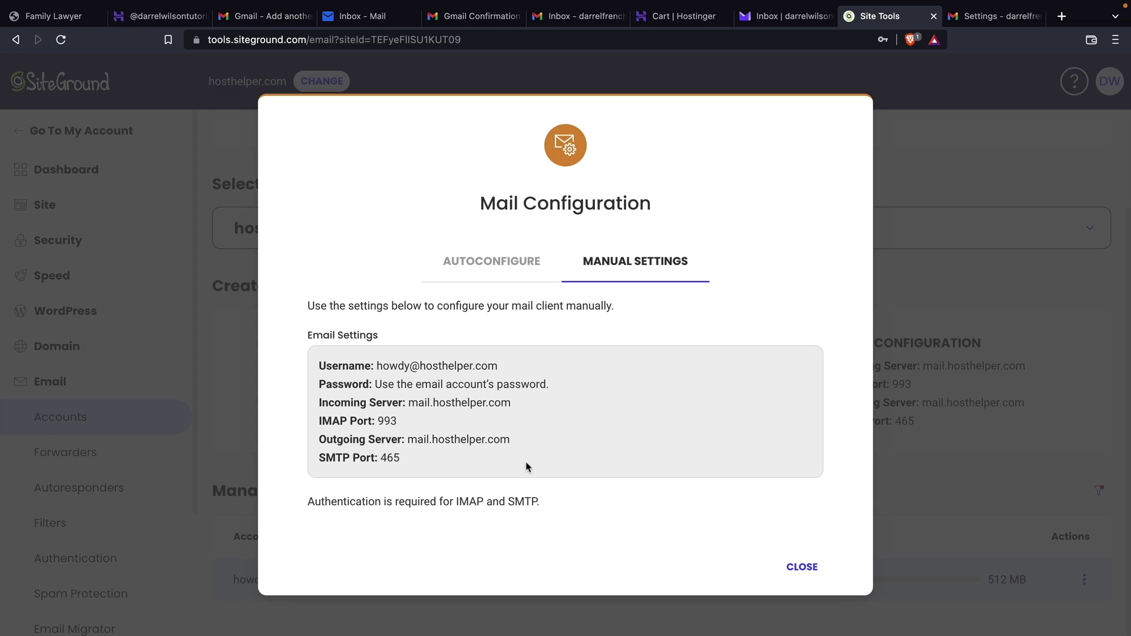
key(ctrl+6)
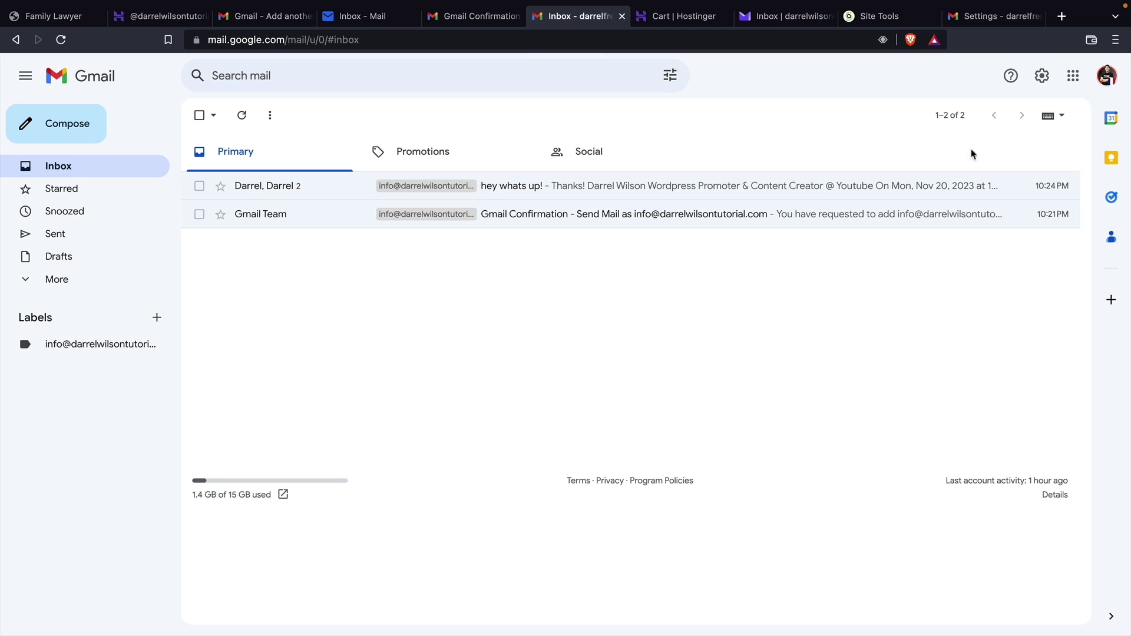
Start adding a mail account from Gmail's Accounts and Import settings
click(1044, 80)
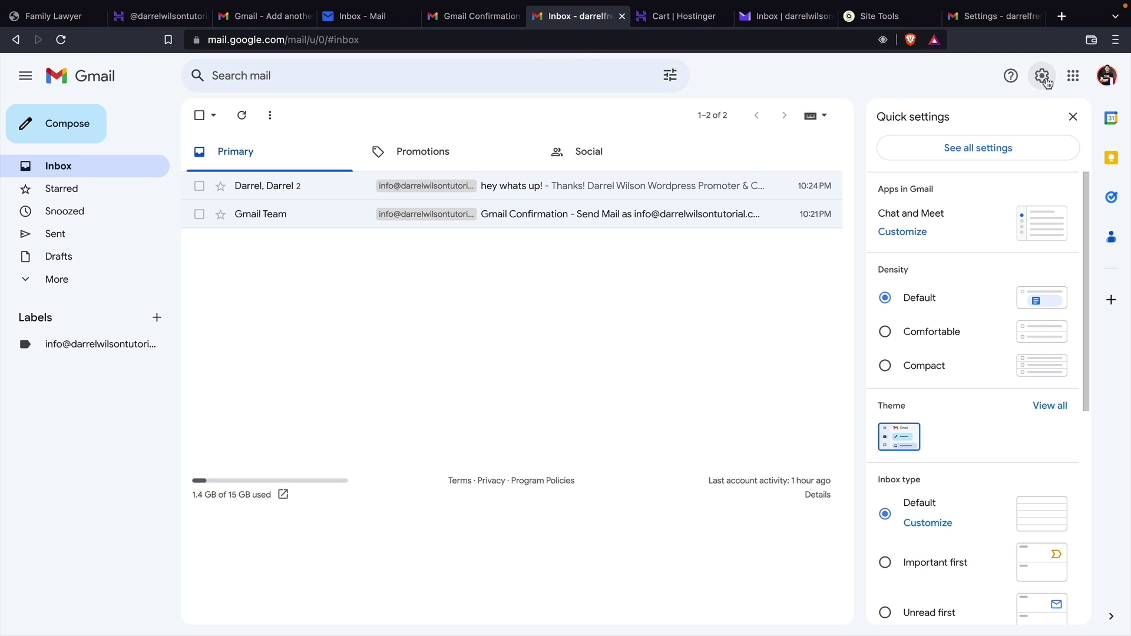
click(973, 151)
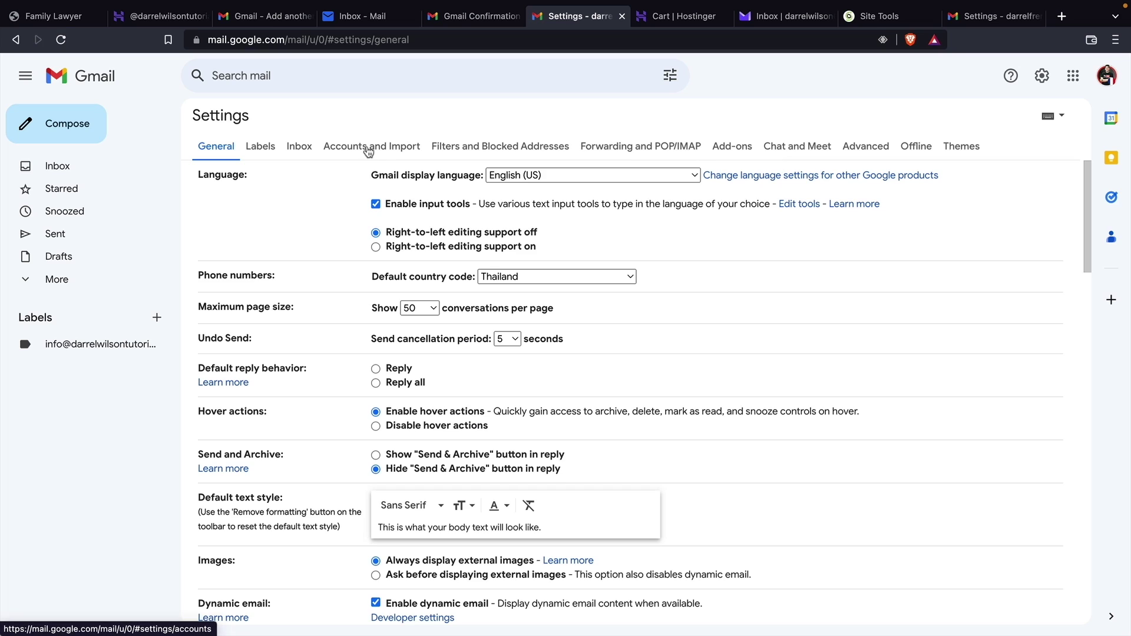
click(366, 147)
scroll(379, 196, down, 1)
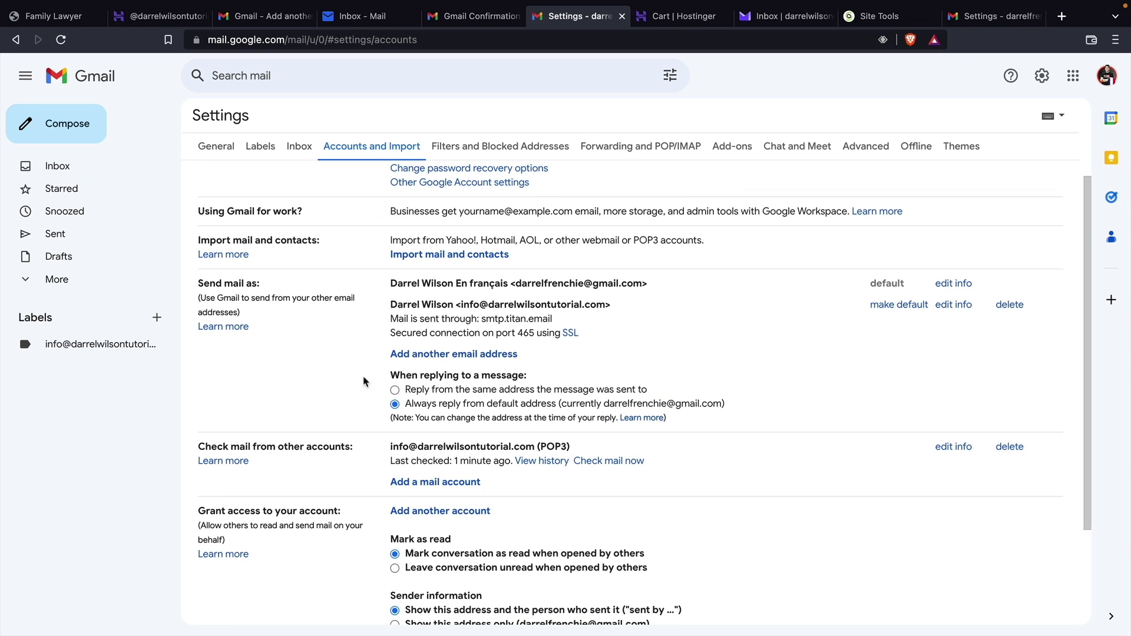
drag(218, 449, 344, 449)
click(341, 449)
click(414, 485)
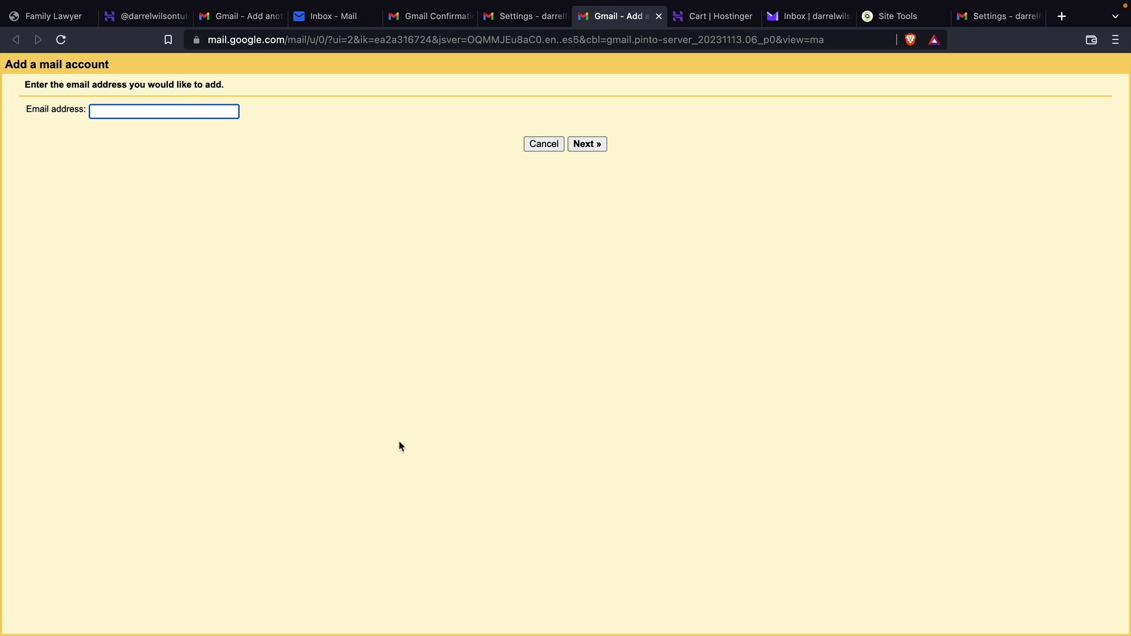
Paste the hosthelper.com business address and choose to import mail via POP3
click(116, 112)
right_click(117, 115)
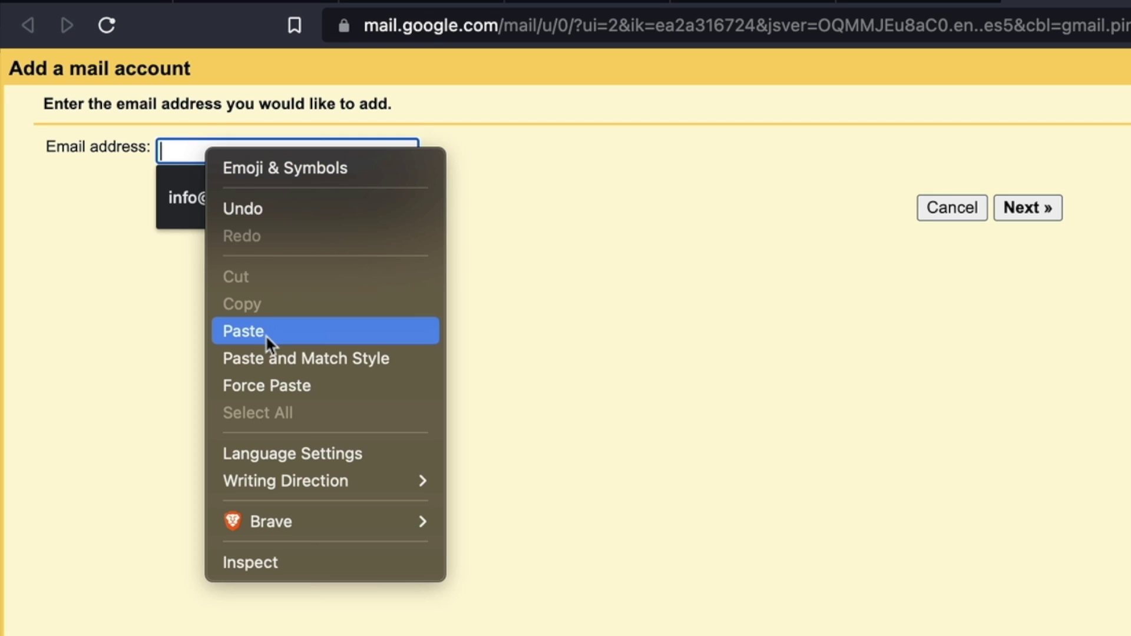
click(265, 333)
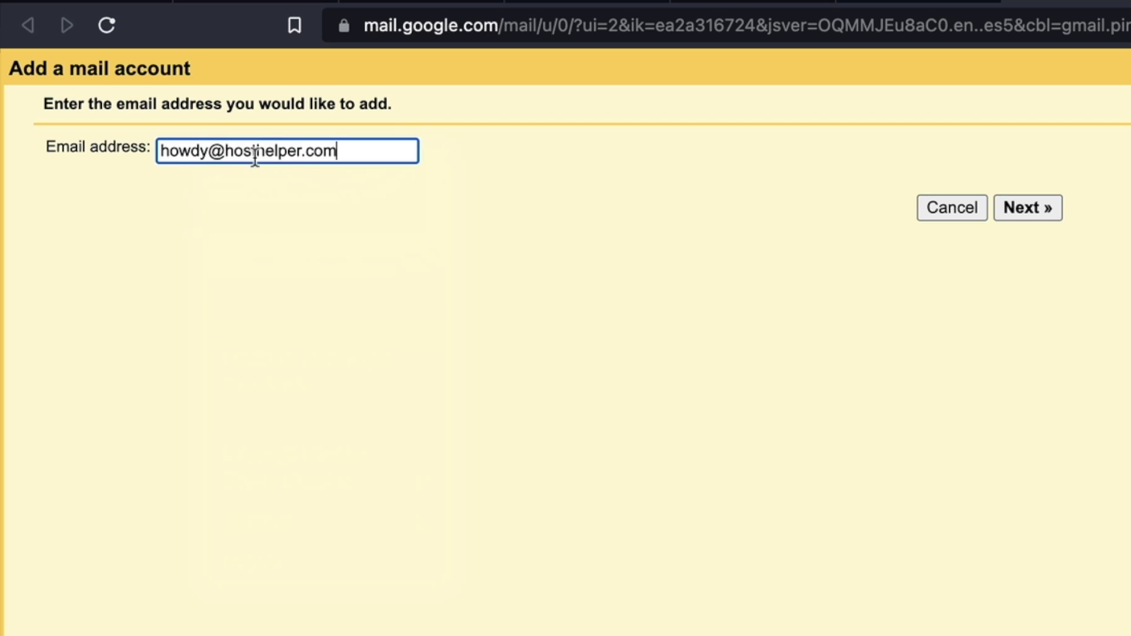
click(1048, 210)
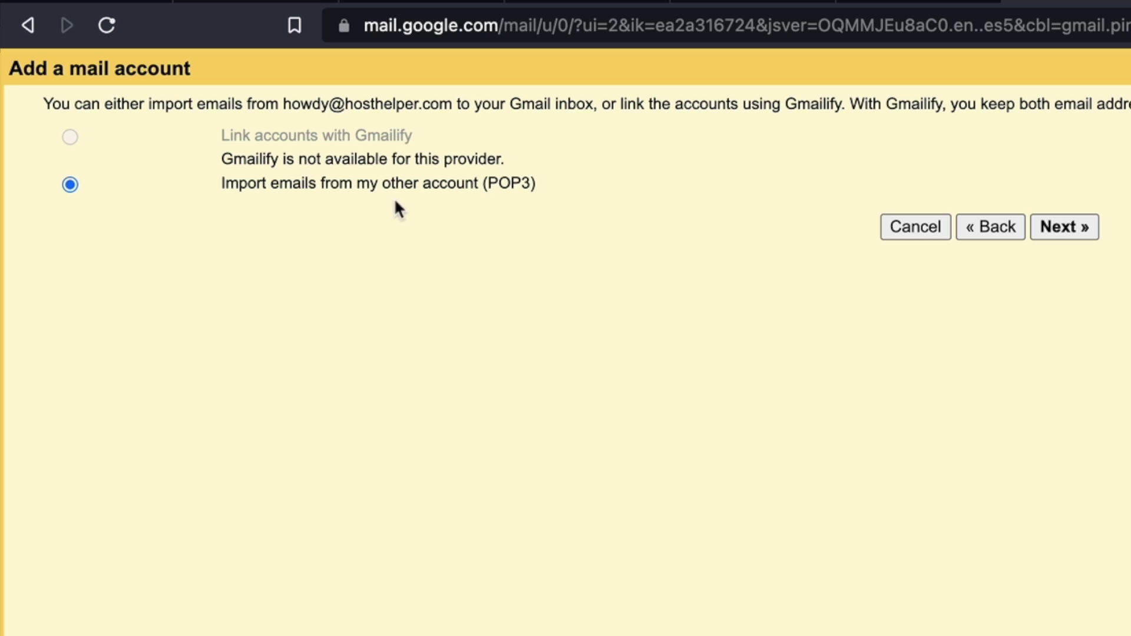
click(1056, 227)
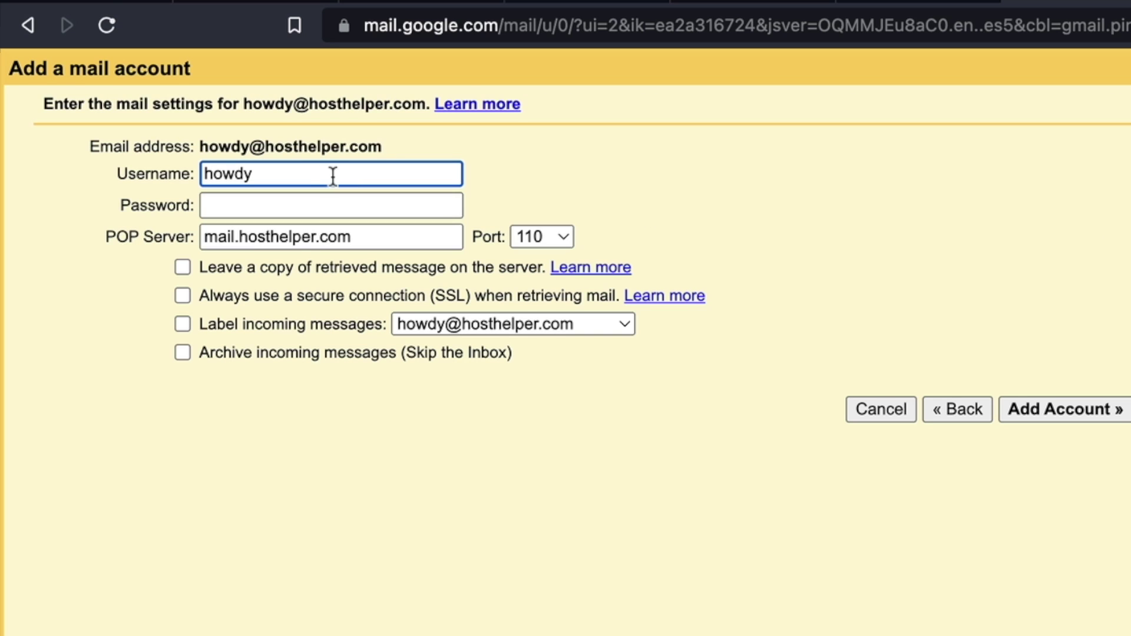
Set the full address as username, keep POP port 995, and add the account
click(323, 175)
text(@helper.com)
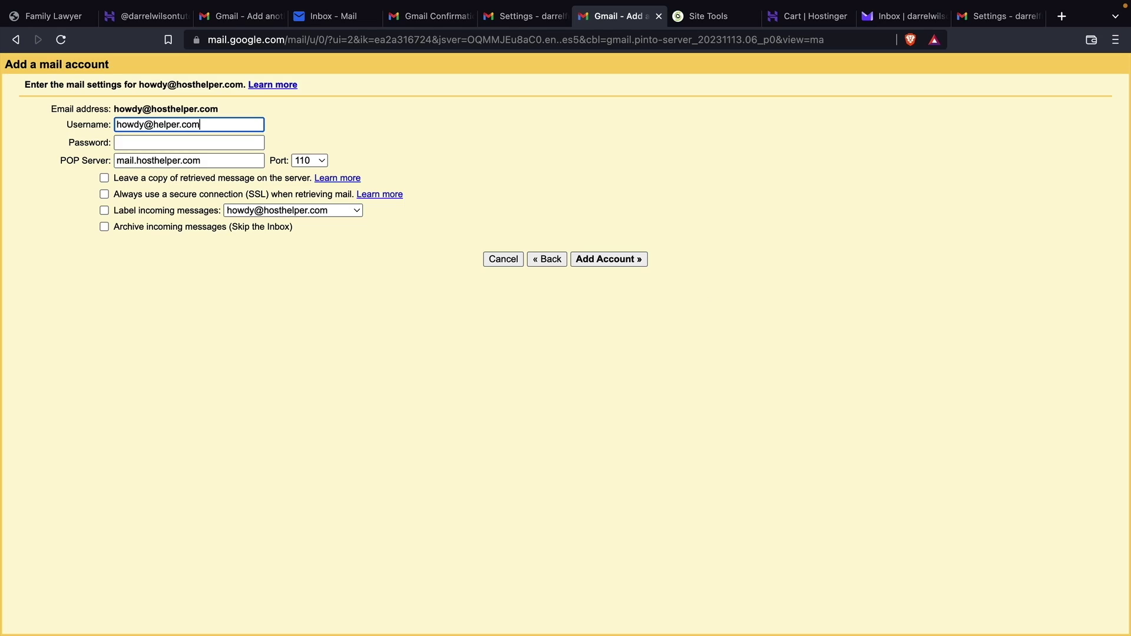
key(Tab)
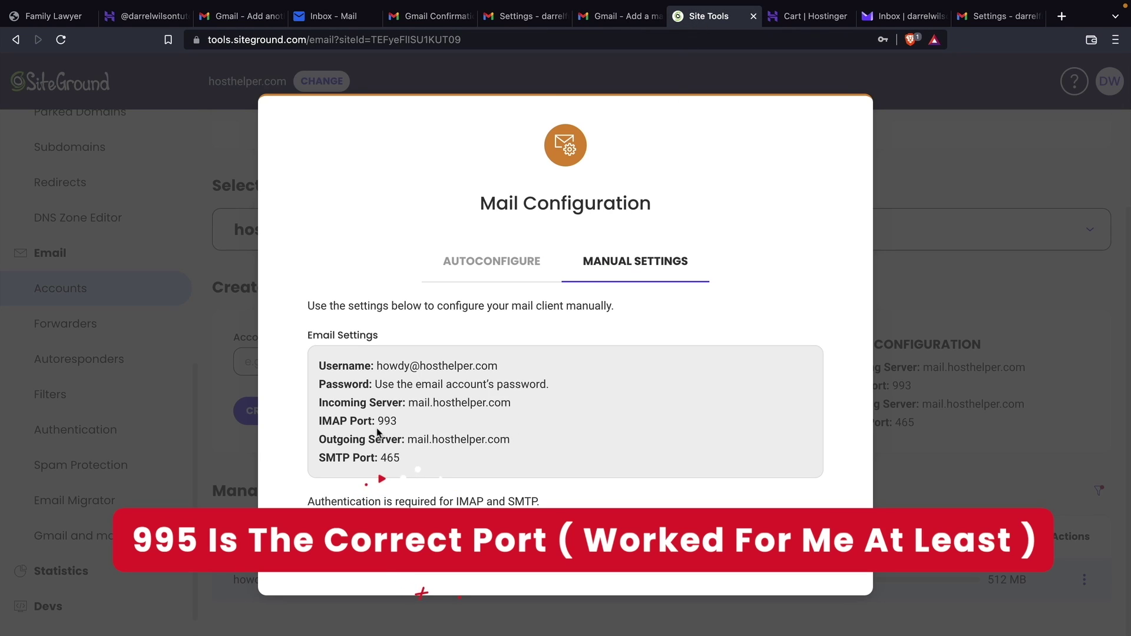
drag(377, 427, 416, 427)
click(415, 427)
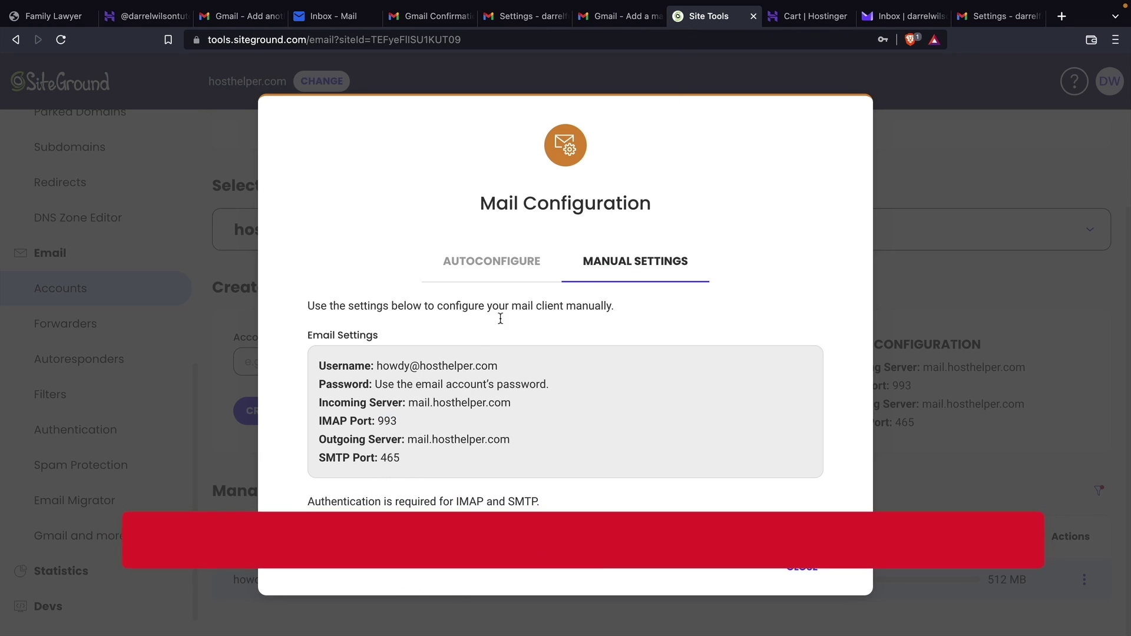
click(606, 24)
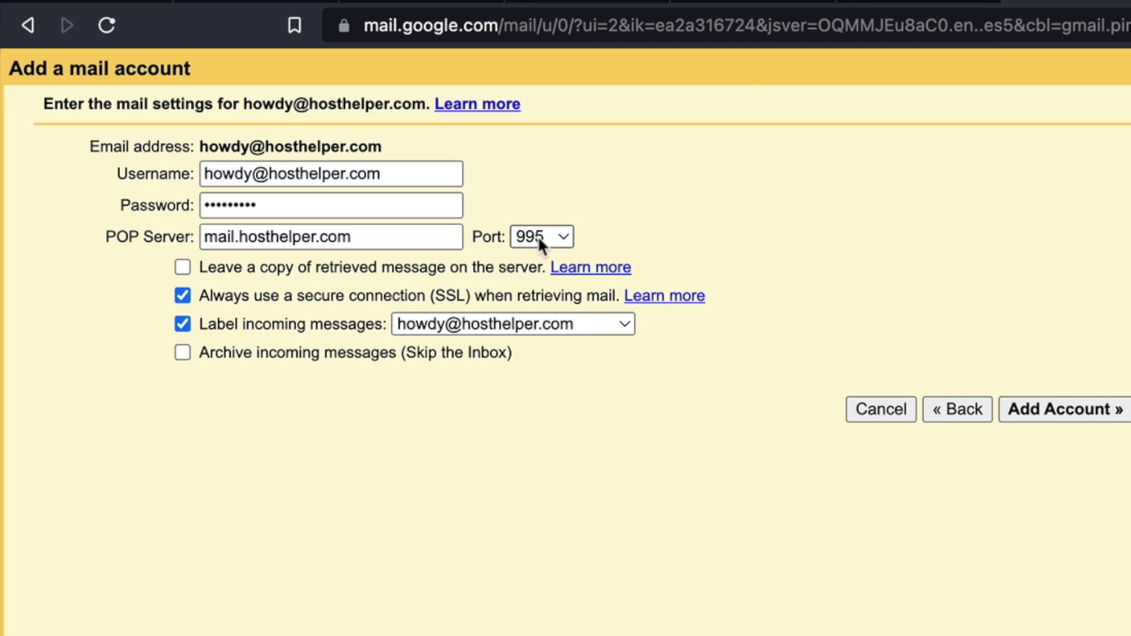
click(539, 243)
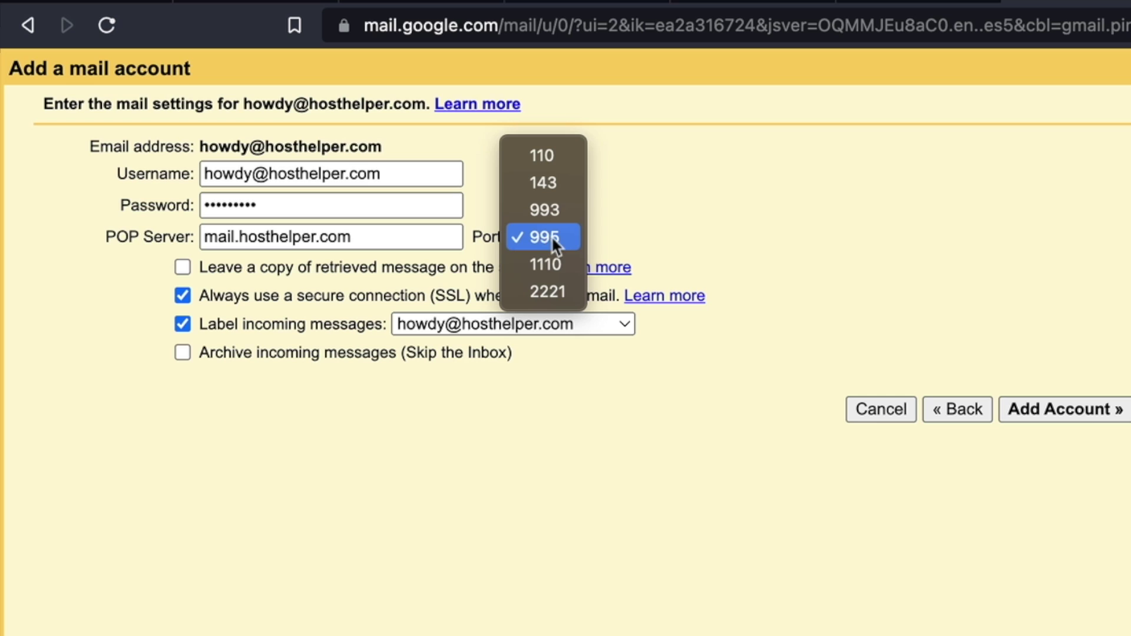
click(550, 236)
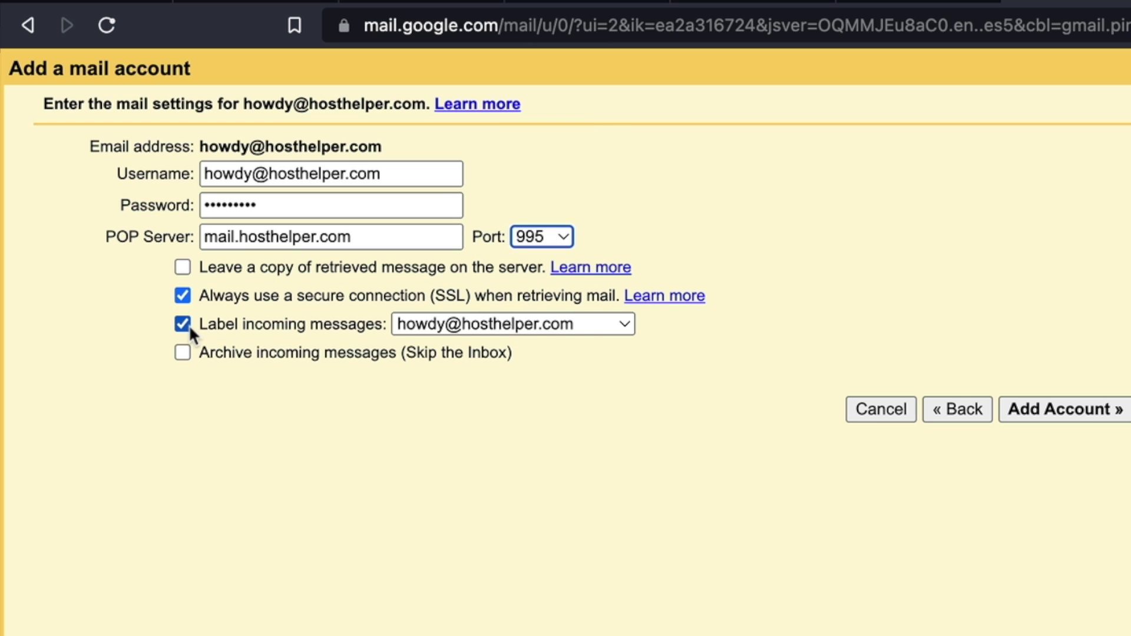
click(1025, 416)
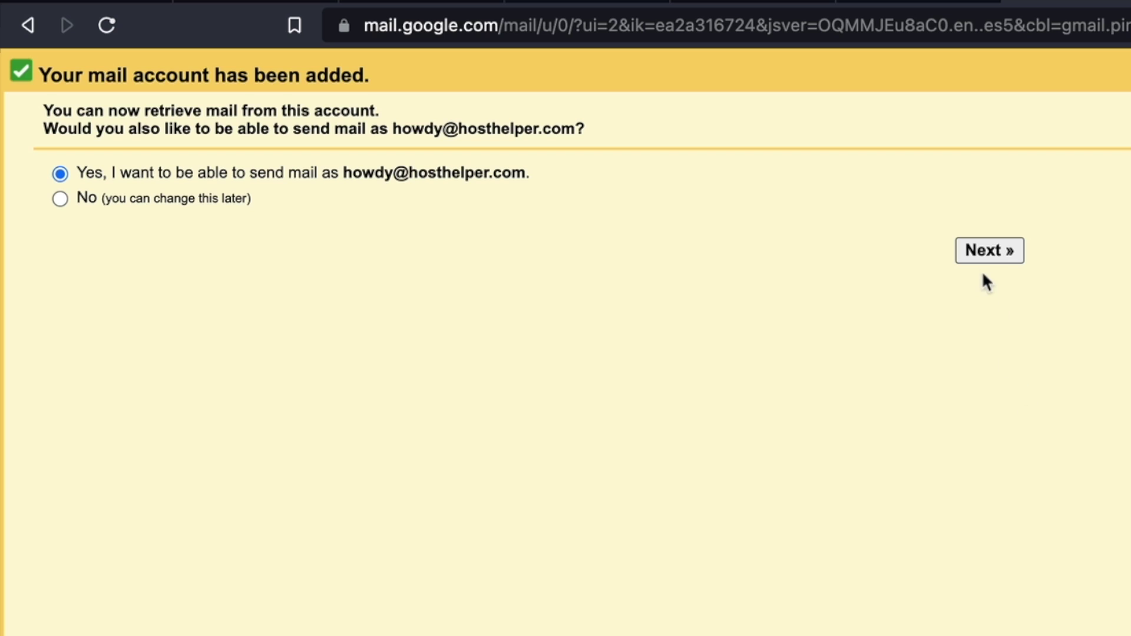
Agree to send as the business address, using '(Siteground)' in the sender name
click(989, 252)
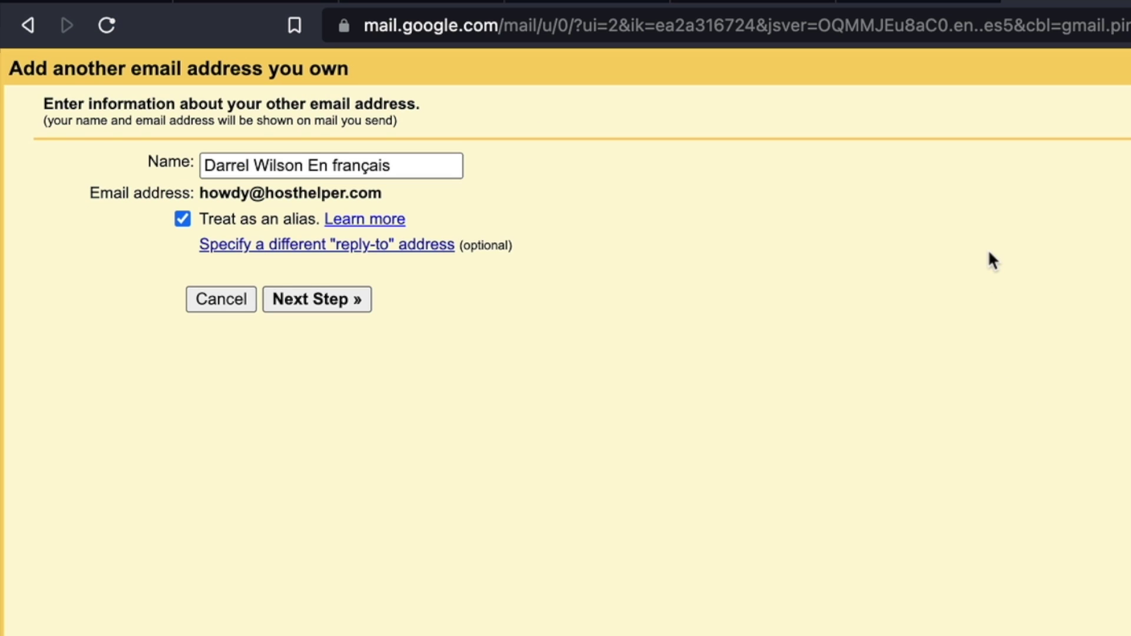
drag(307, 166, 612, 178)
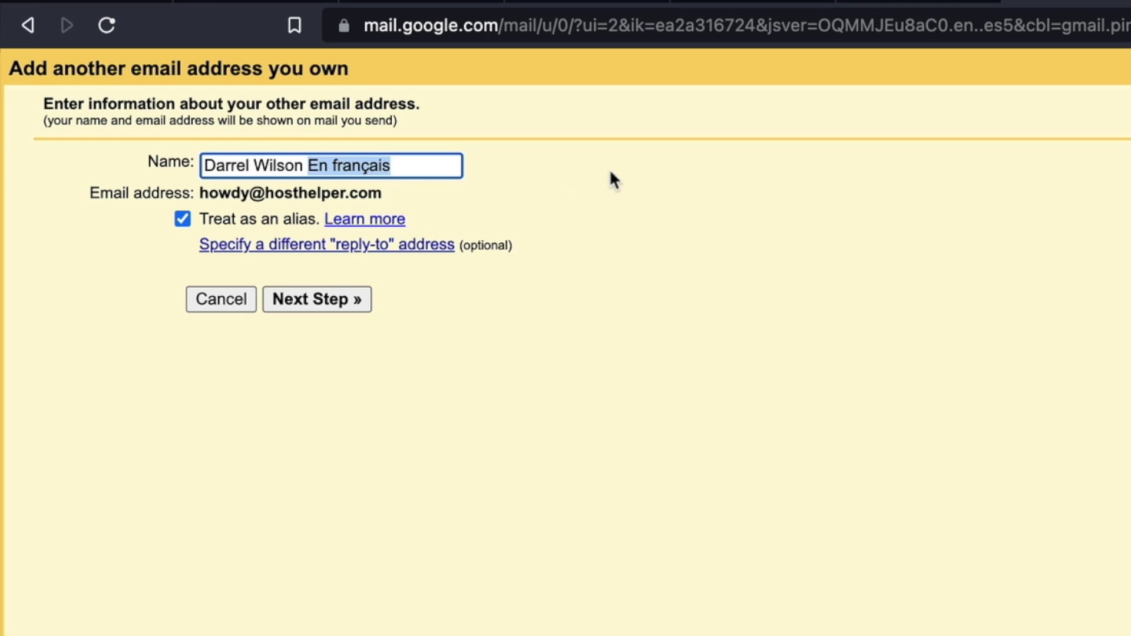
key(BackSpace)
text(()
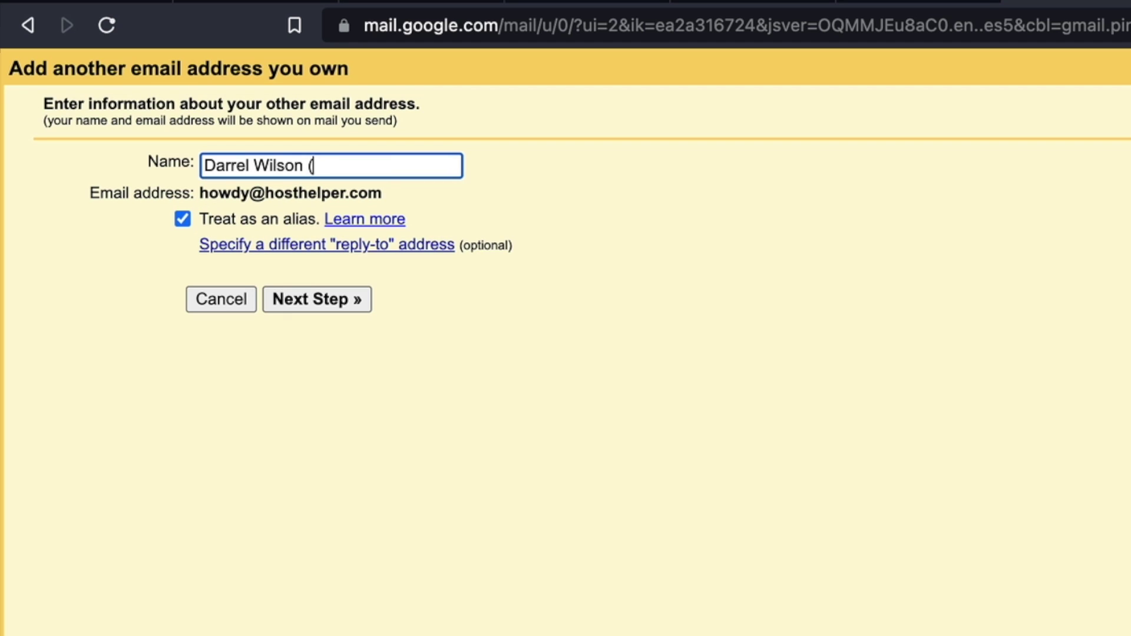
text(Siteground))
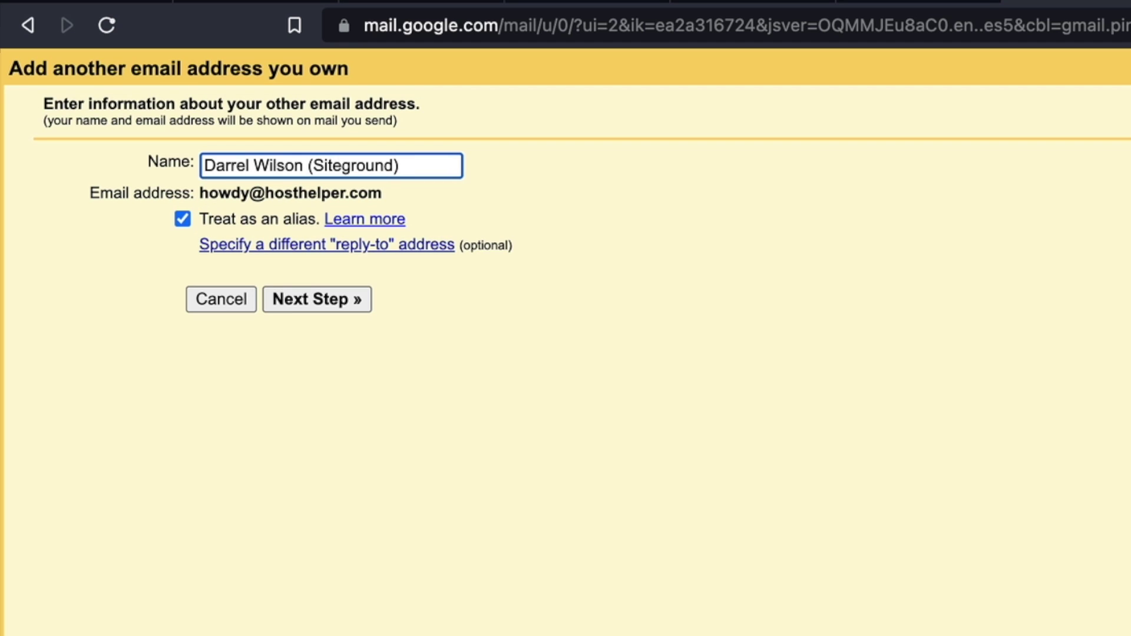
click(355, 301)
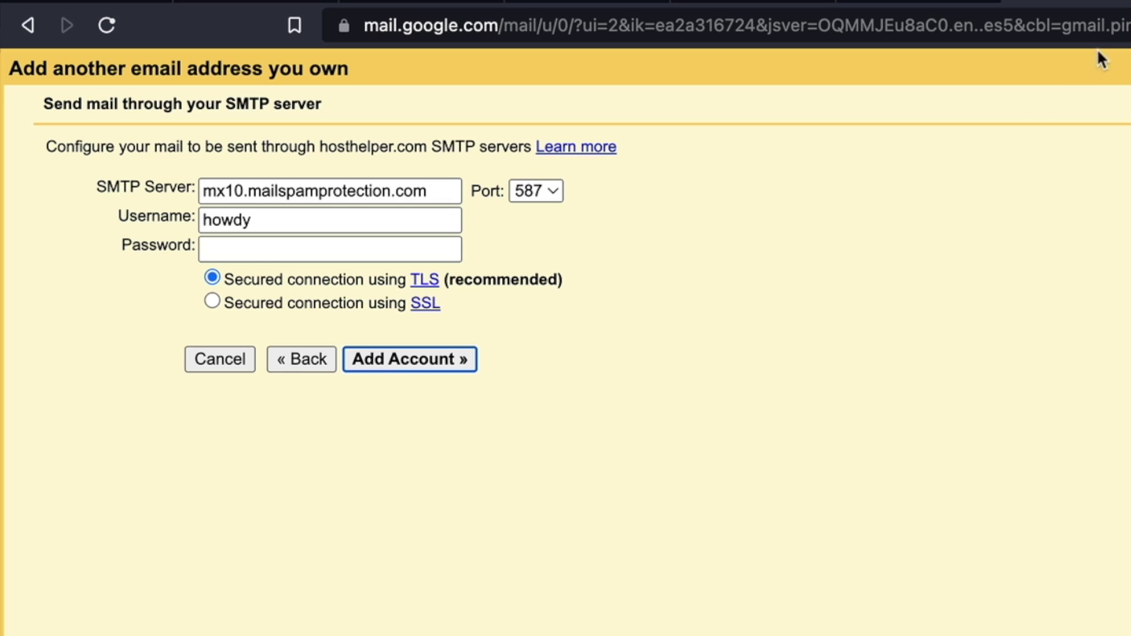
Enter SMTP server mail.hosthelper.com, the full business address as username, and its password
click(690, 20)
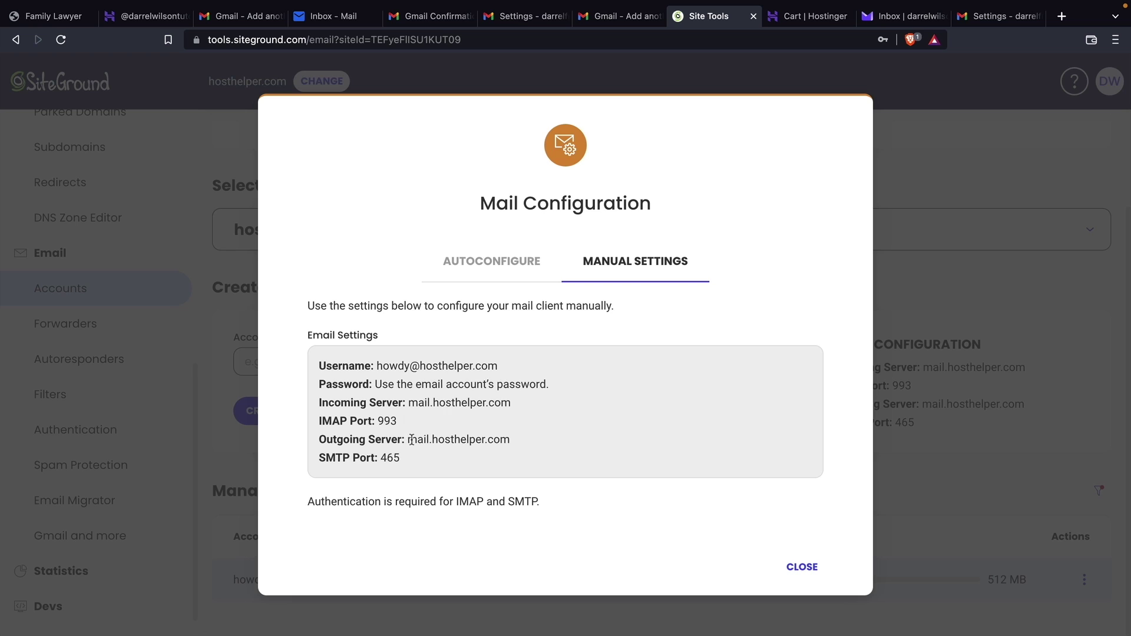
drag(409, 440, 526, 443)
right_click(493, 442)
click(518, 467)
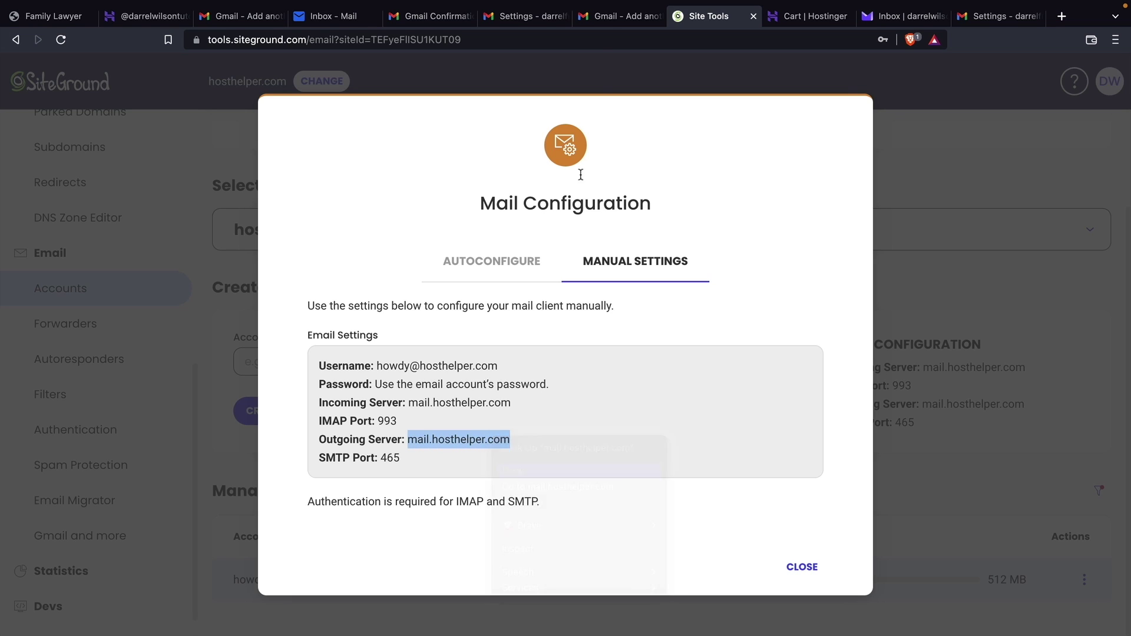
click(612, 16)
triple_click(192, 137)
right_click(185, 134)
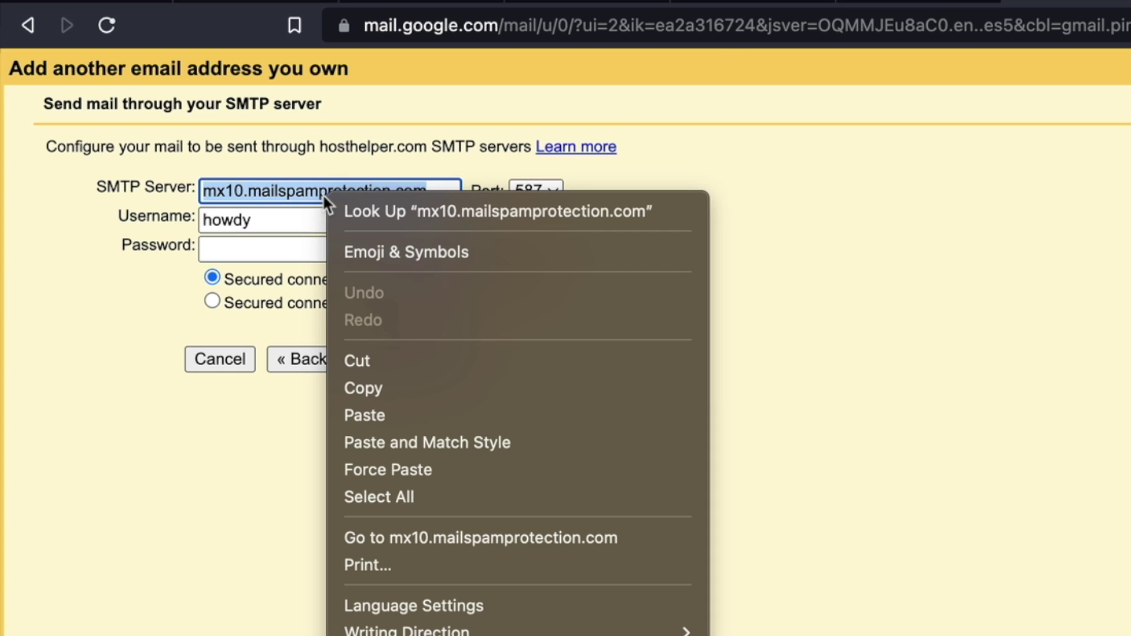
click(214, 262)
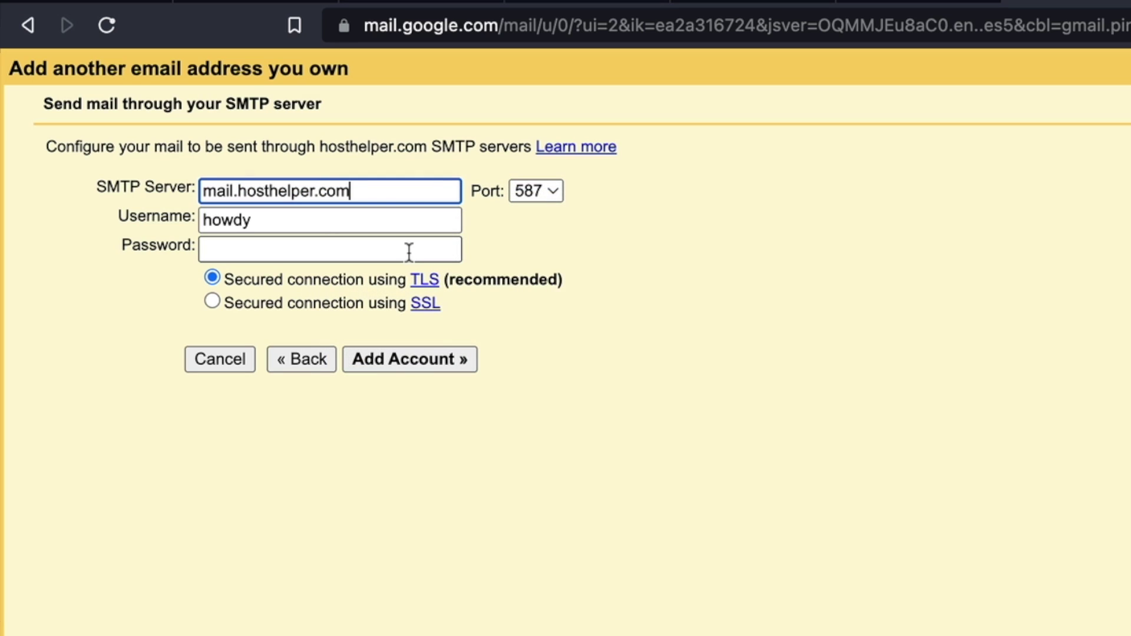
key(Tab)
key(Tab)
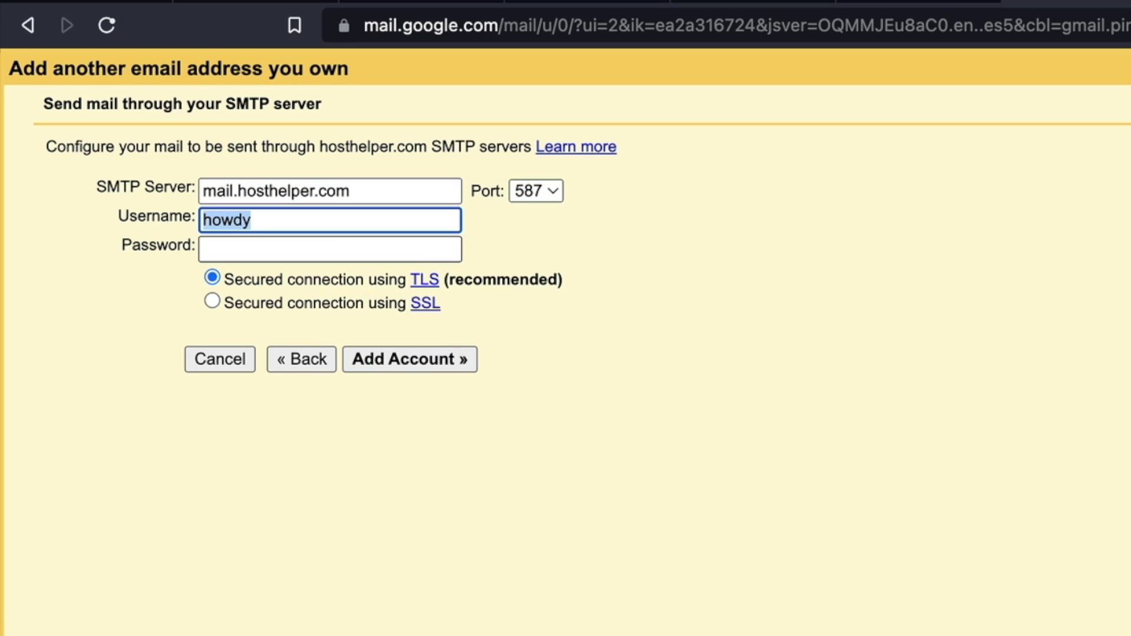
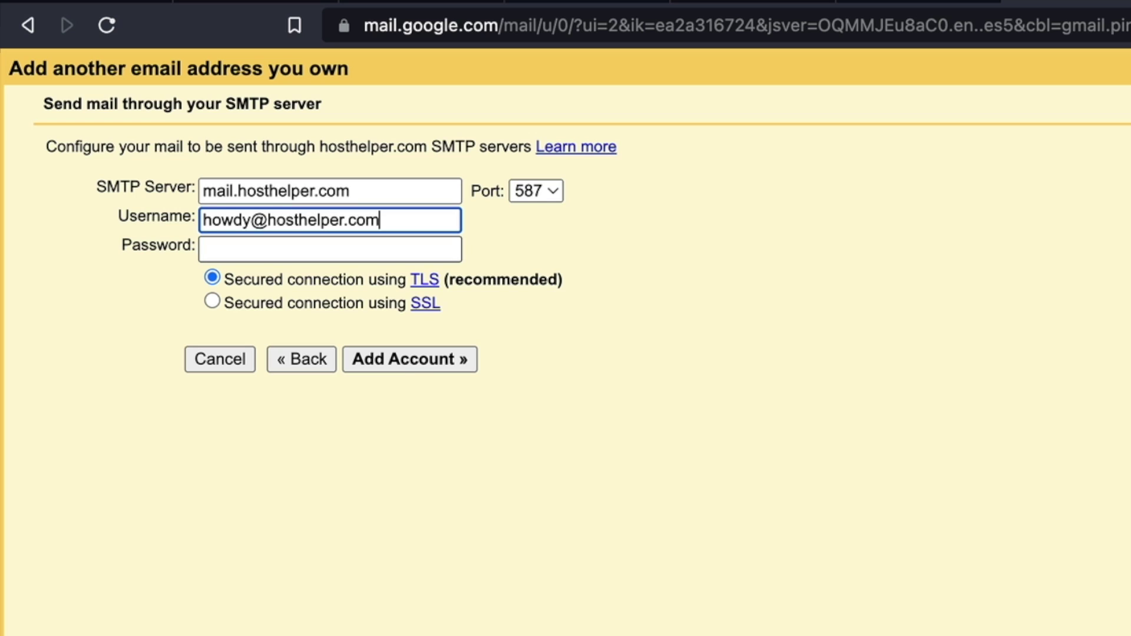
key(Tab)
text(••••••••)
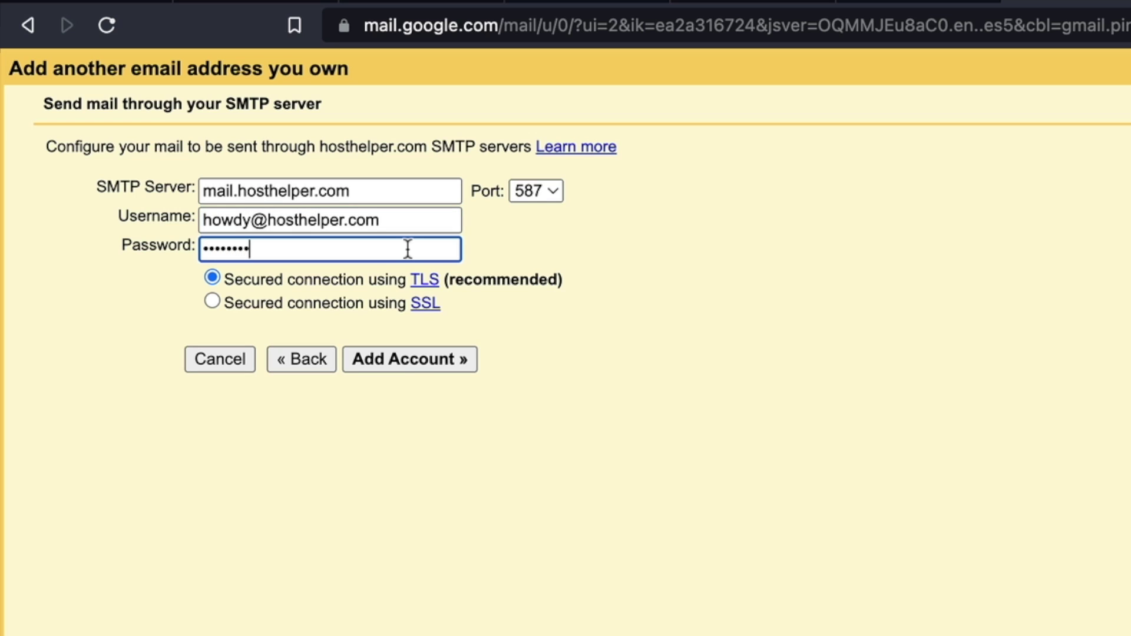
Set the SMTP port to 465 and add the account to trigger verification
click(695, 16)
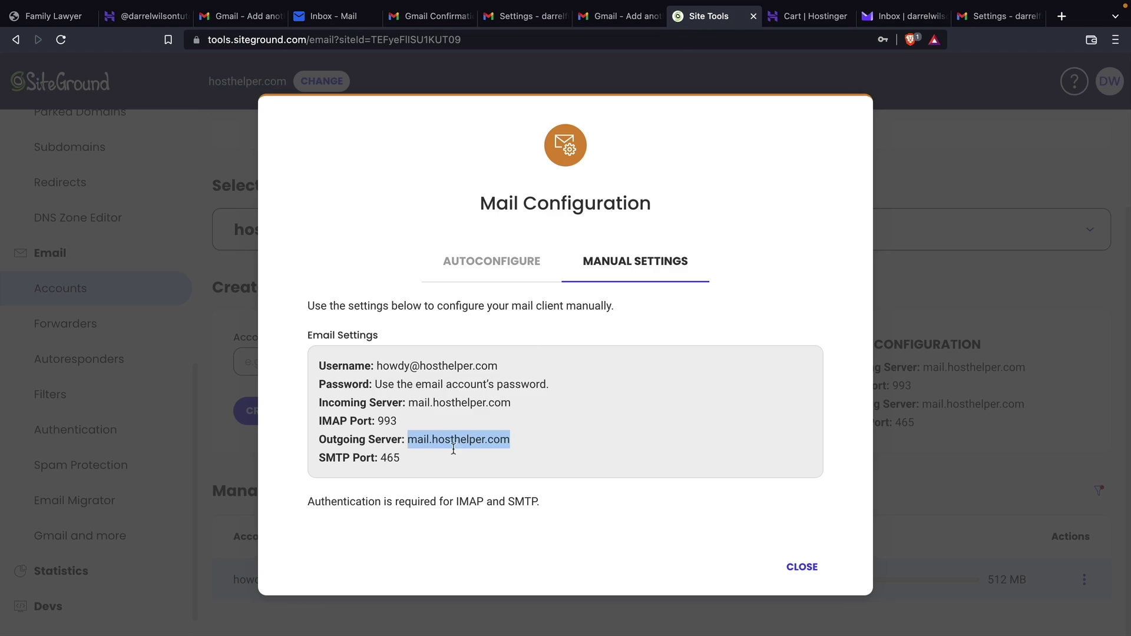
click(612, 17)
click(299, 134)
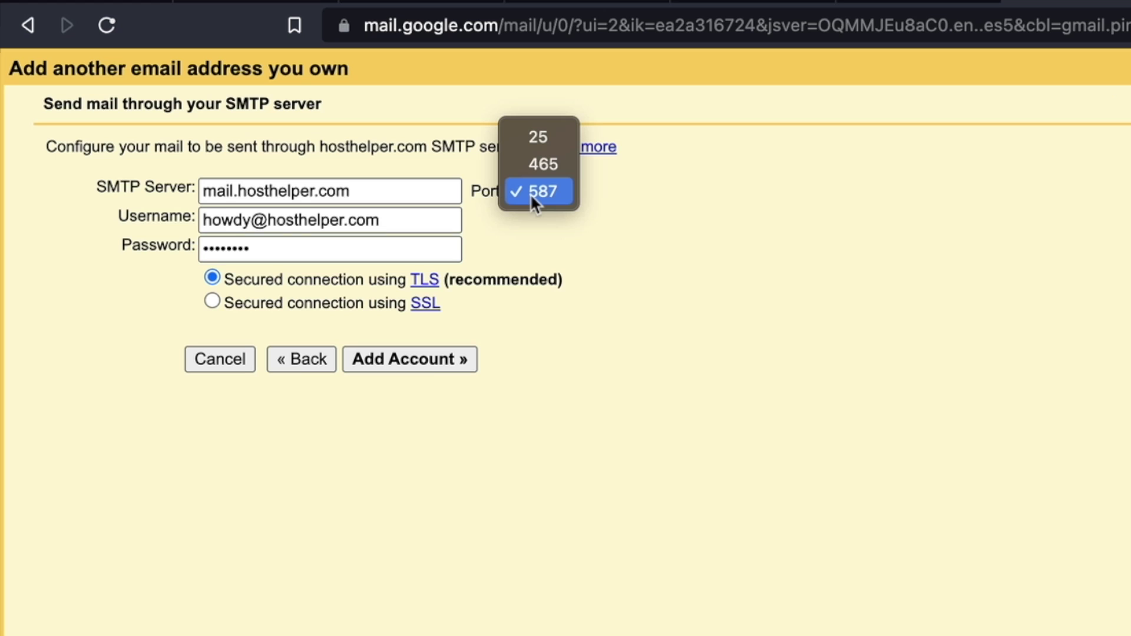
click(543, 164)
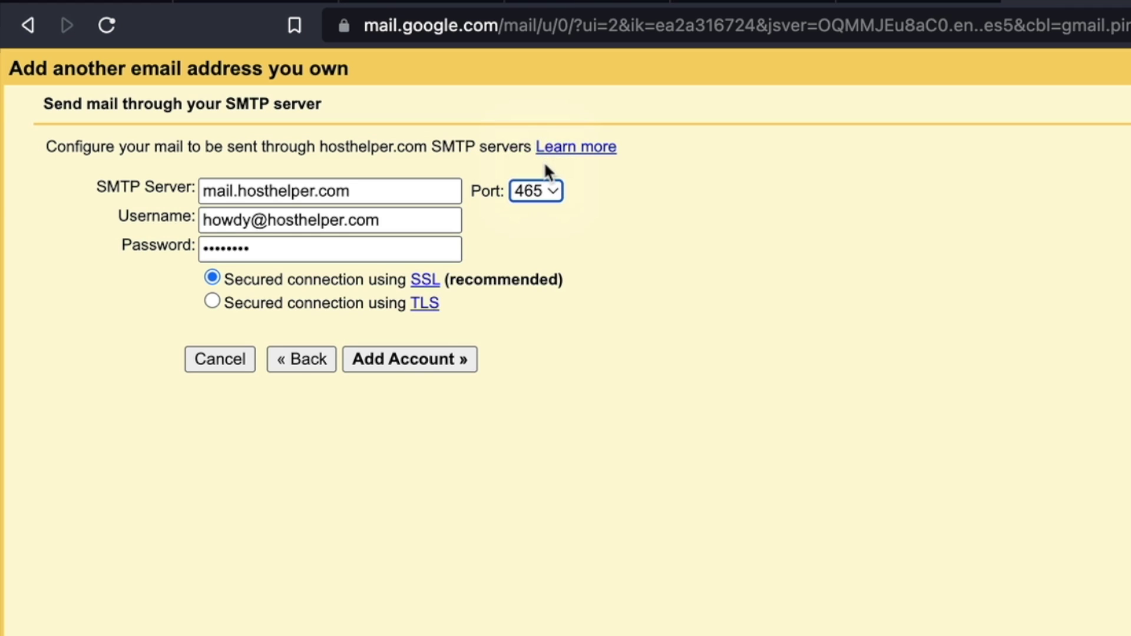
click(408, 357)
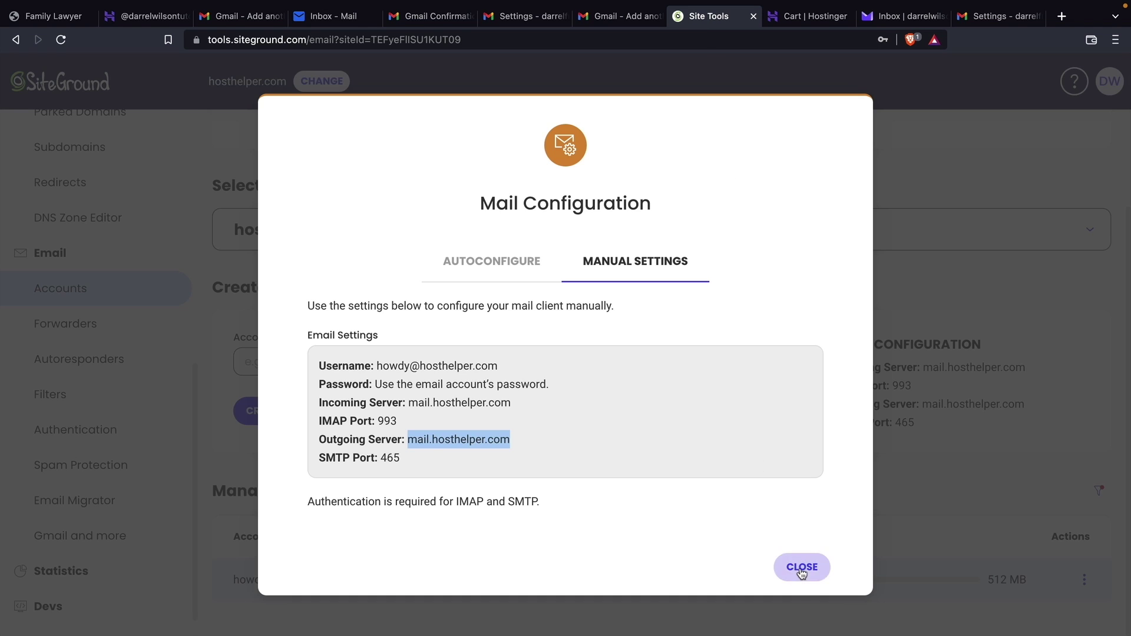
Log into the hosthelper.com webmail and follow the link in Gmail's confirmation email
click(795, 564)
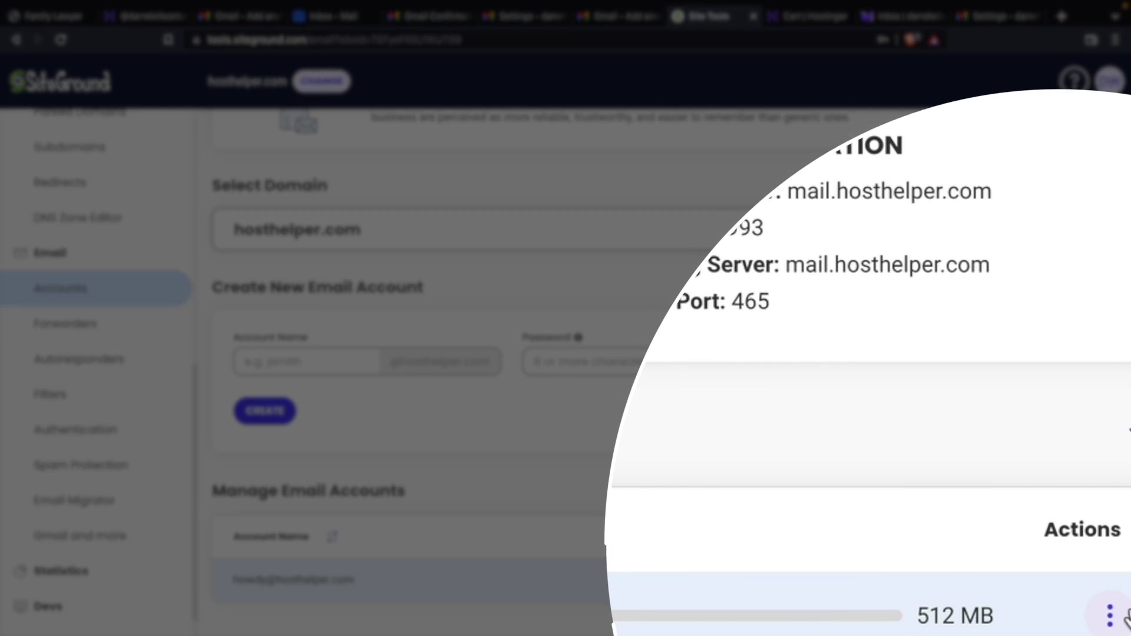
click(1084, 580)
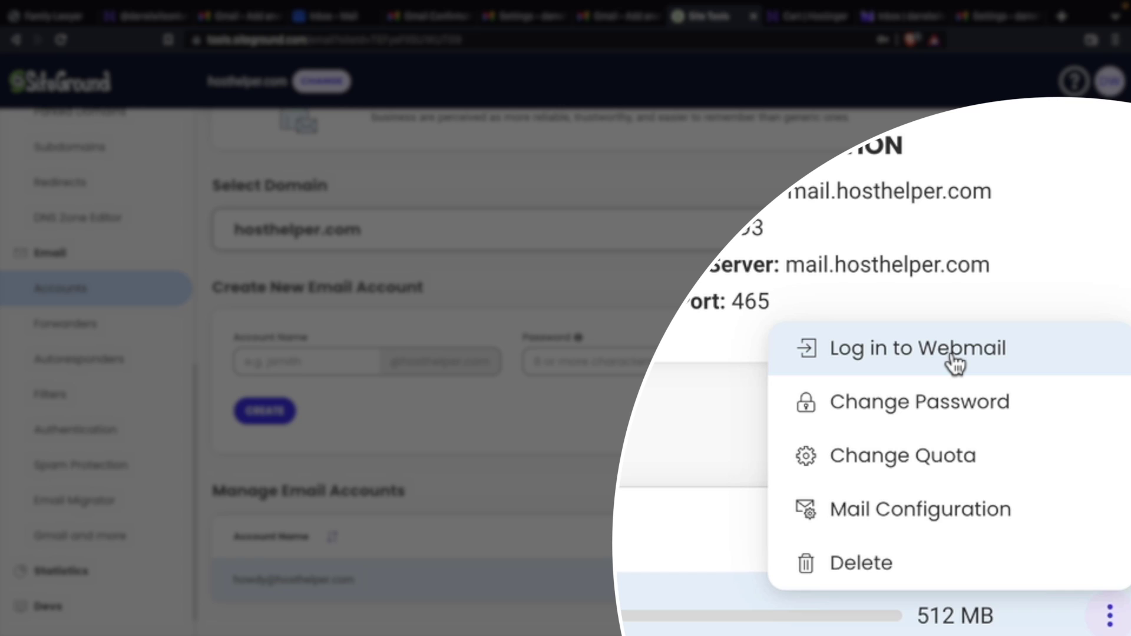
click(954, 362)
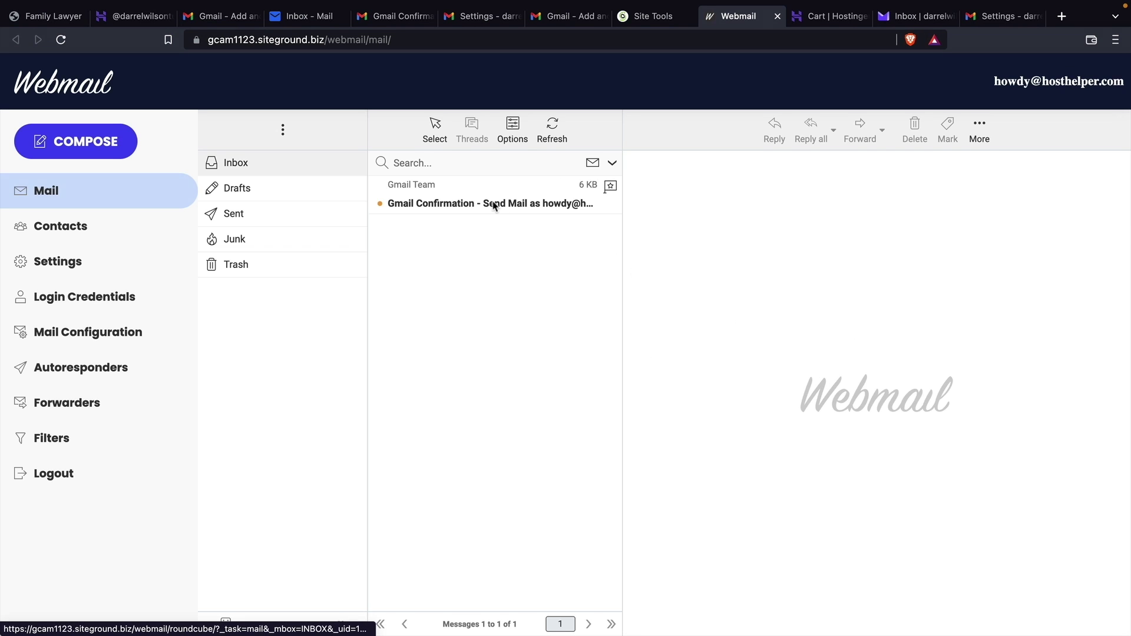
click(493, 206)
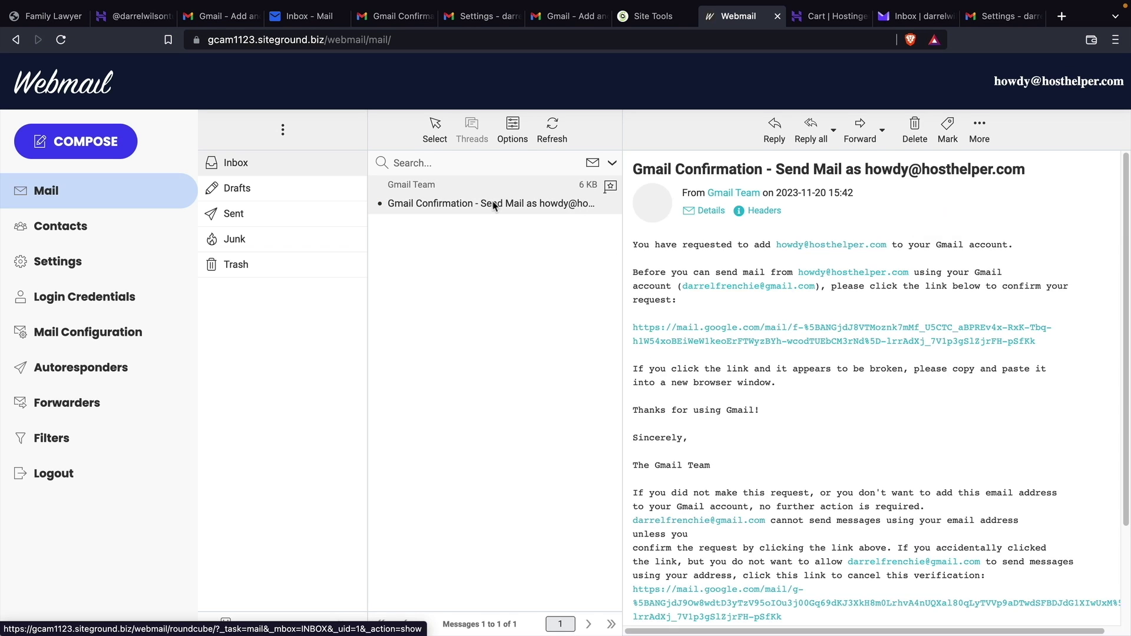
click(684, 333)
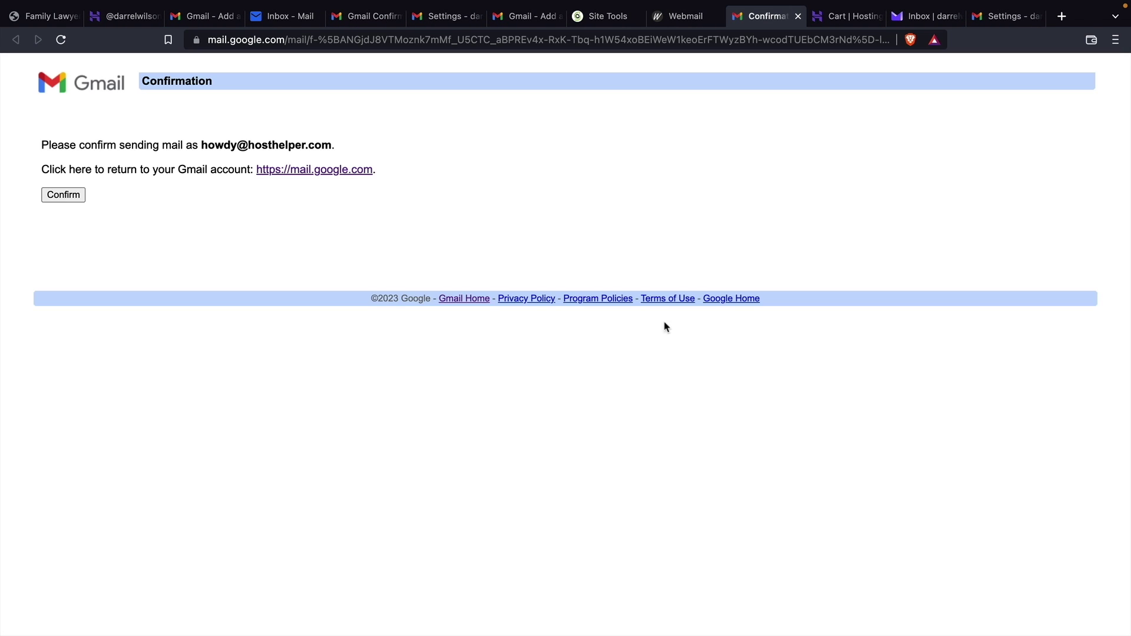
Confirm sending as the hosthelper.com address via both confirmation links, then return to Gmail
click(72, 199)
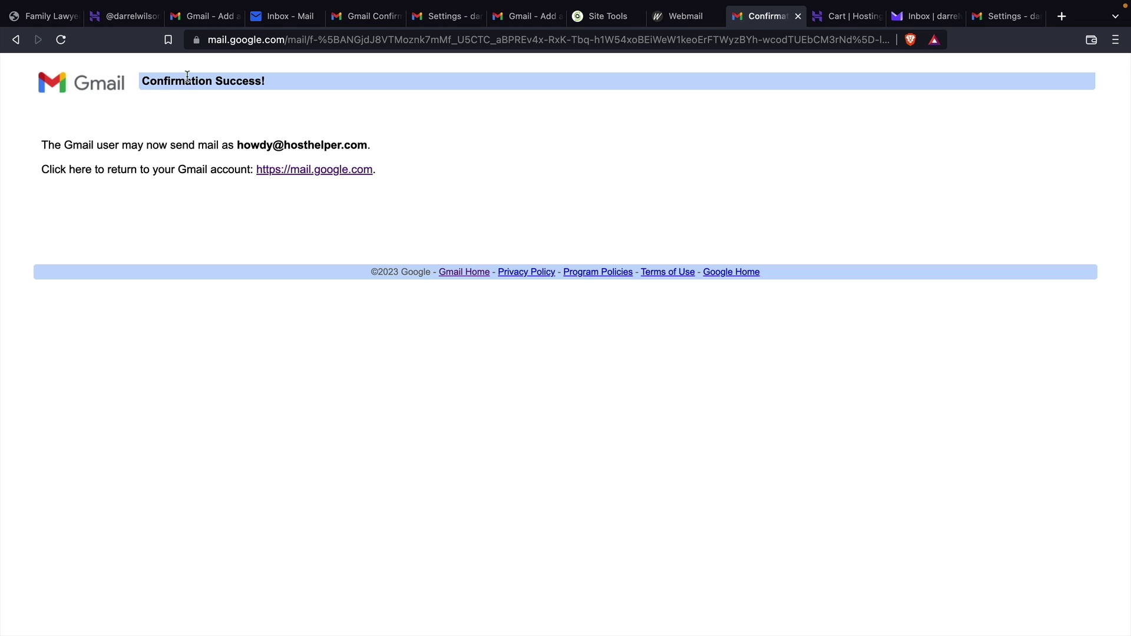
click(329, 21)
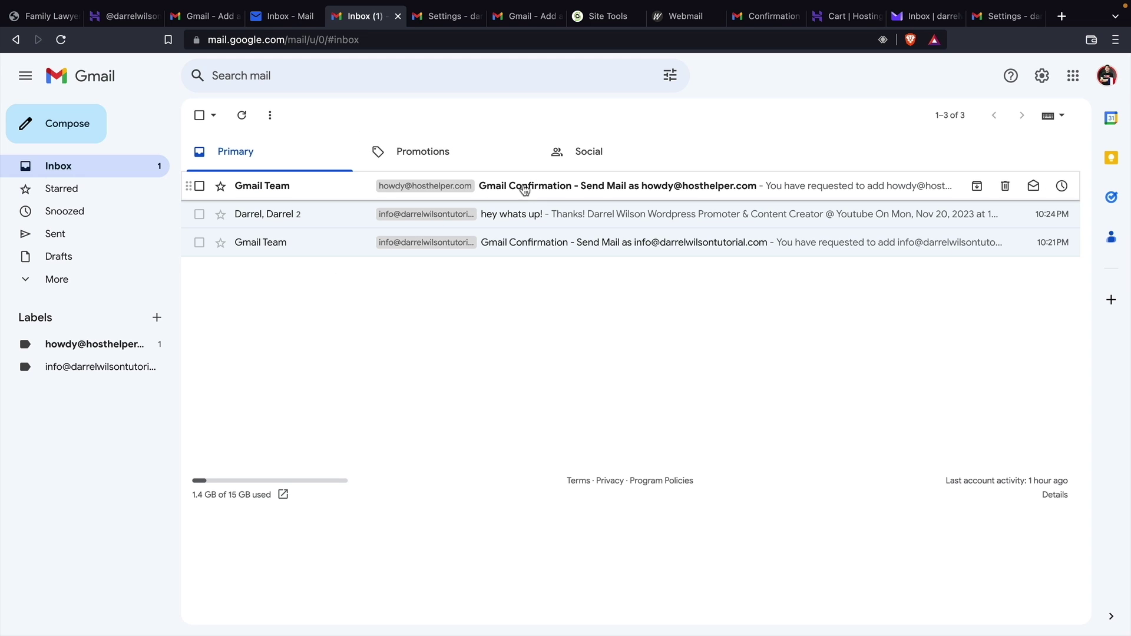
click(591, 194)
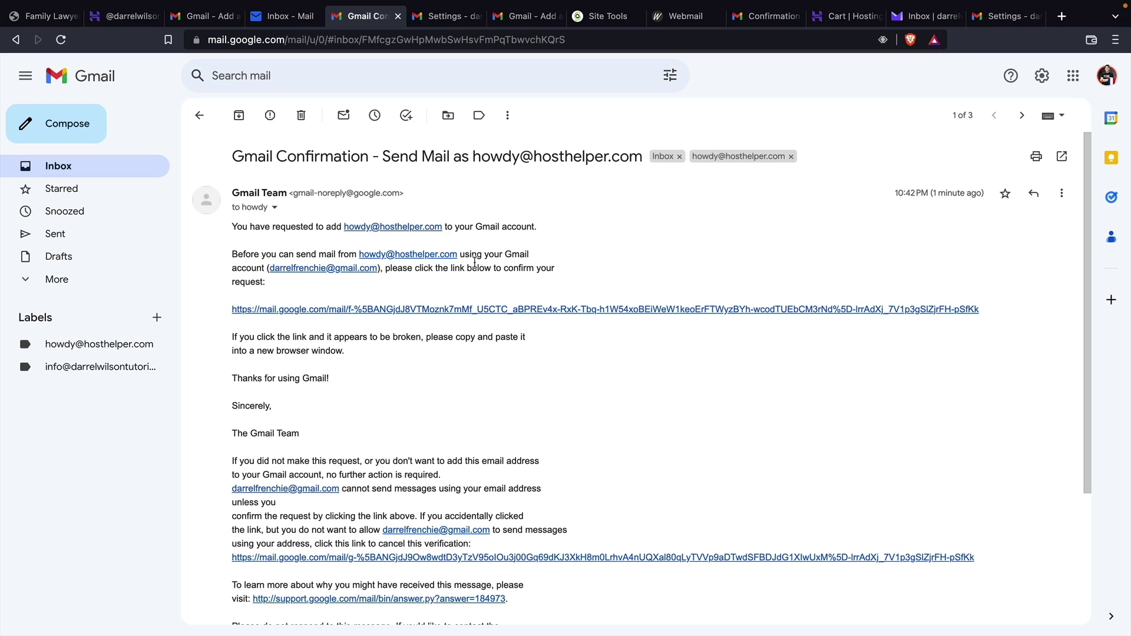
click(390, 309)
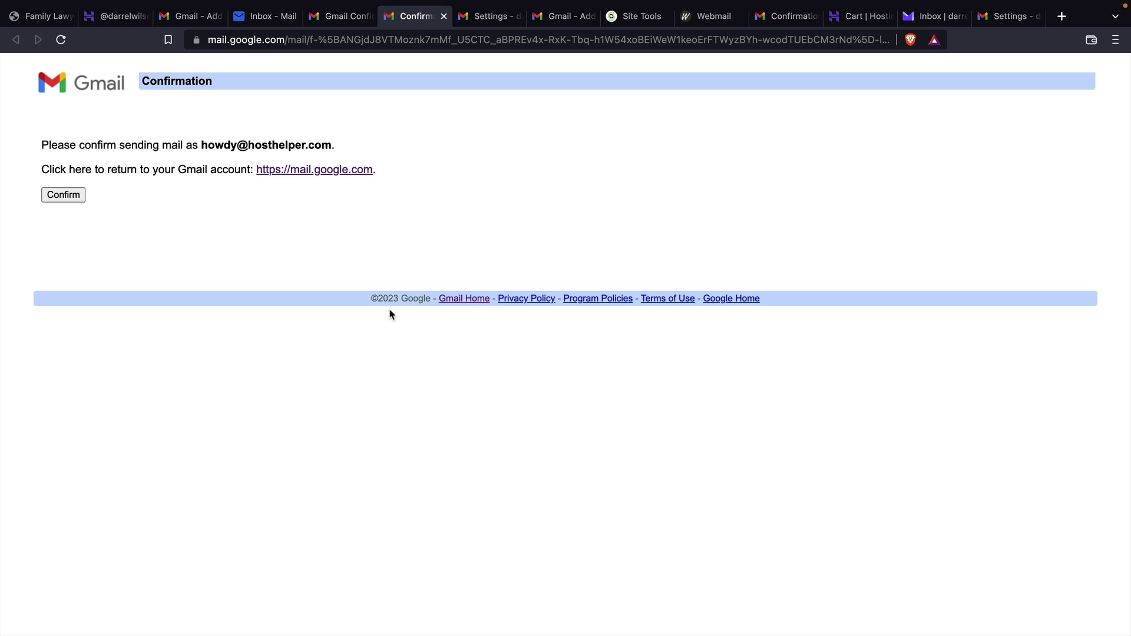
click(68, 196)
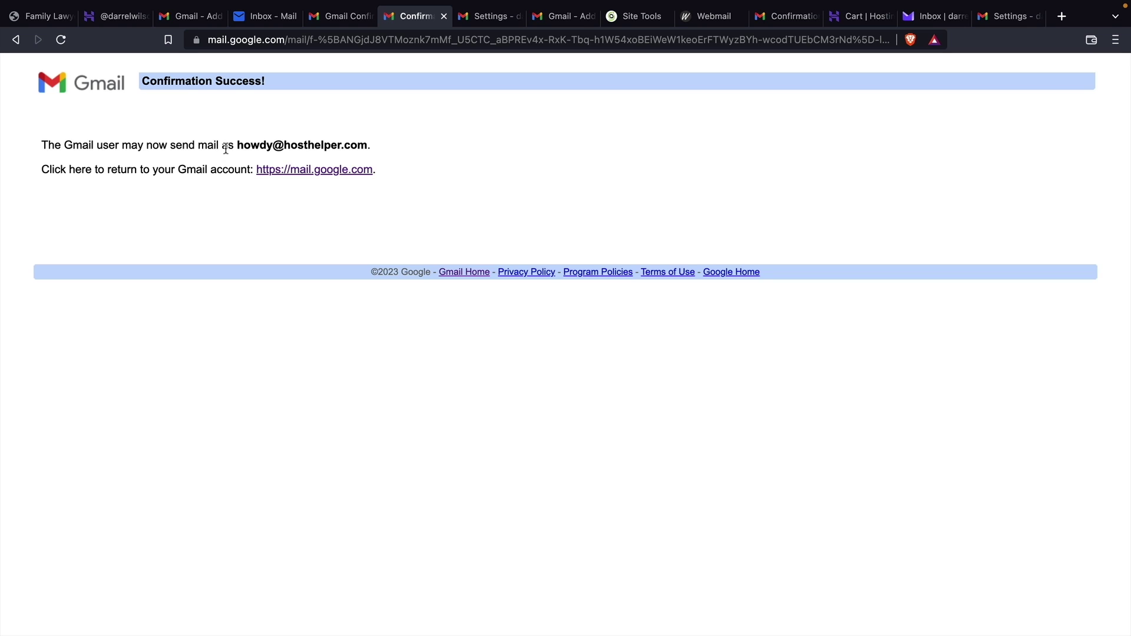
click(277, 172)
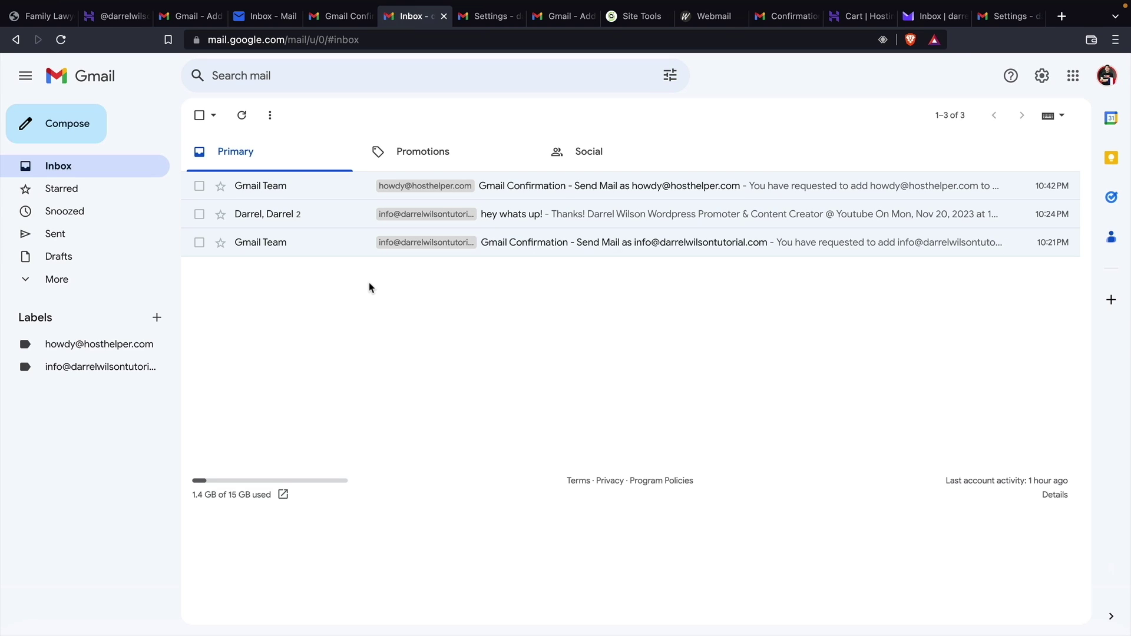
Send a 'great vid!' email from the SiteGround business address to the other Gmail account
click(76, 135)
click(798, 260)
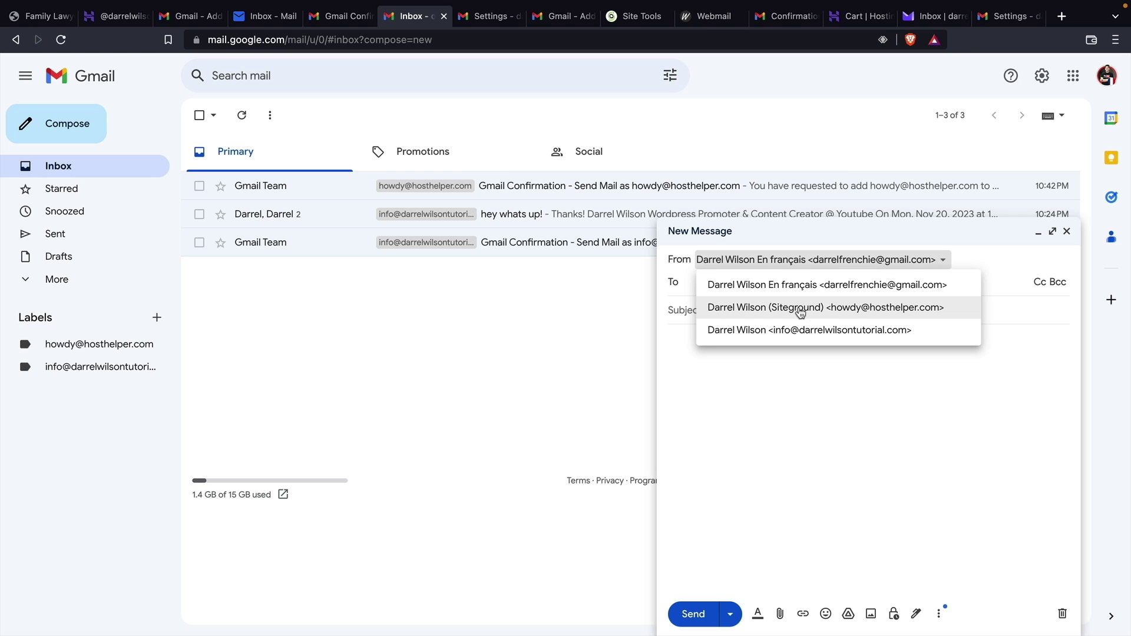
click(812, 308)
click(790, 290)
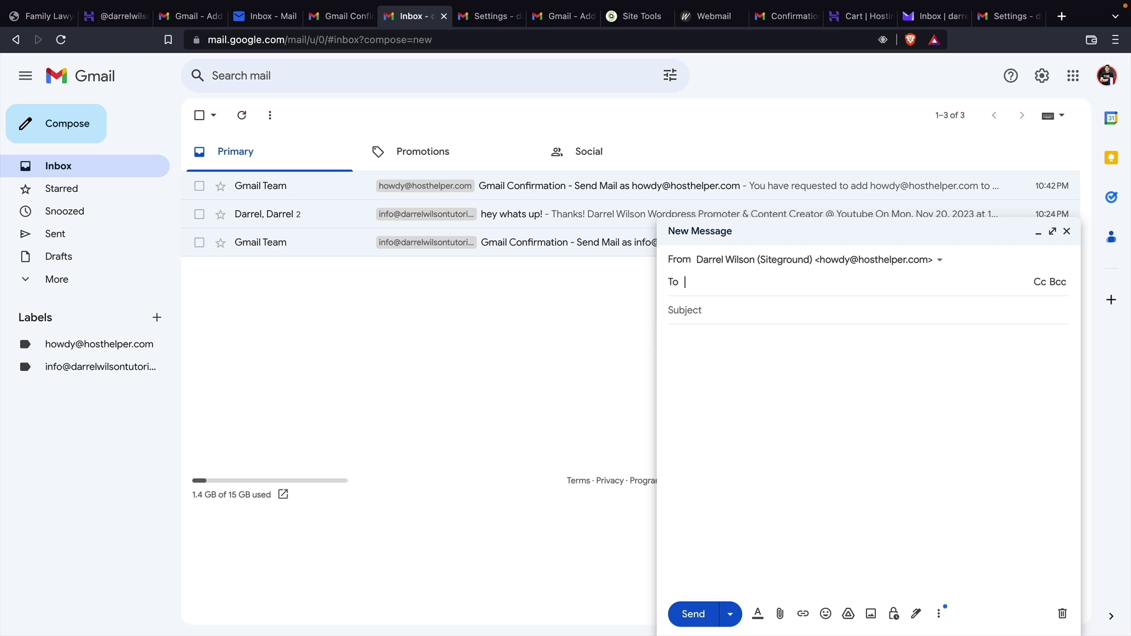
text(pcho)
click(893, 318)
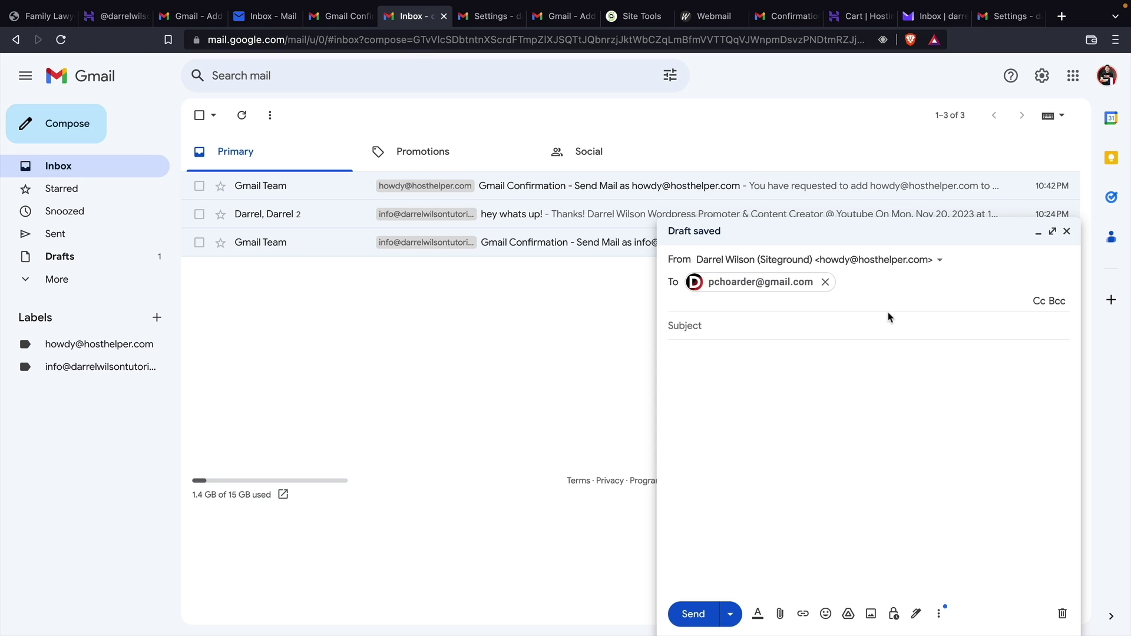
text(great vid!)
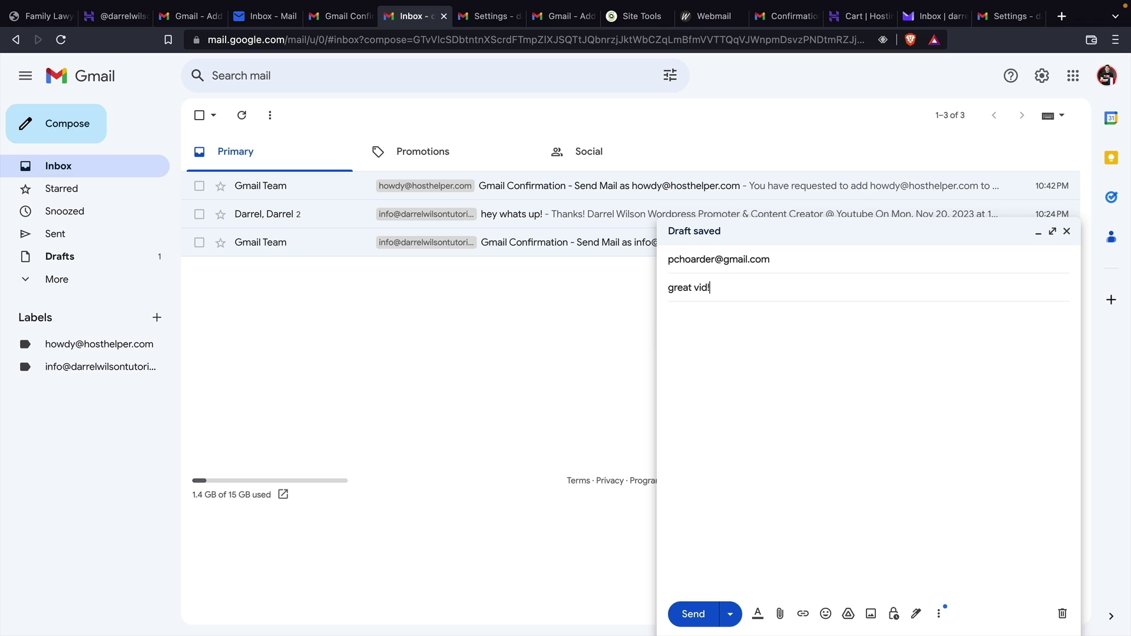
key(Tab)
click(699, 617)
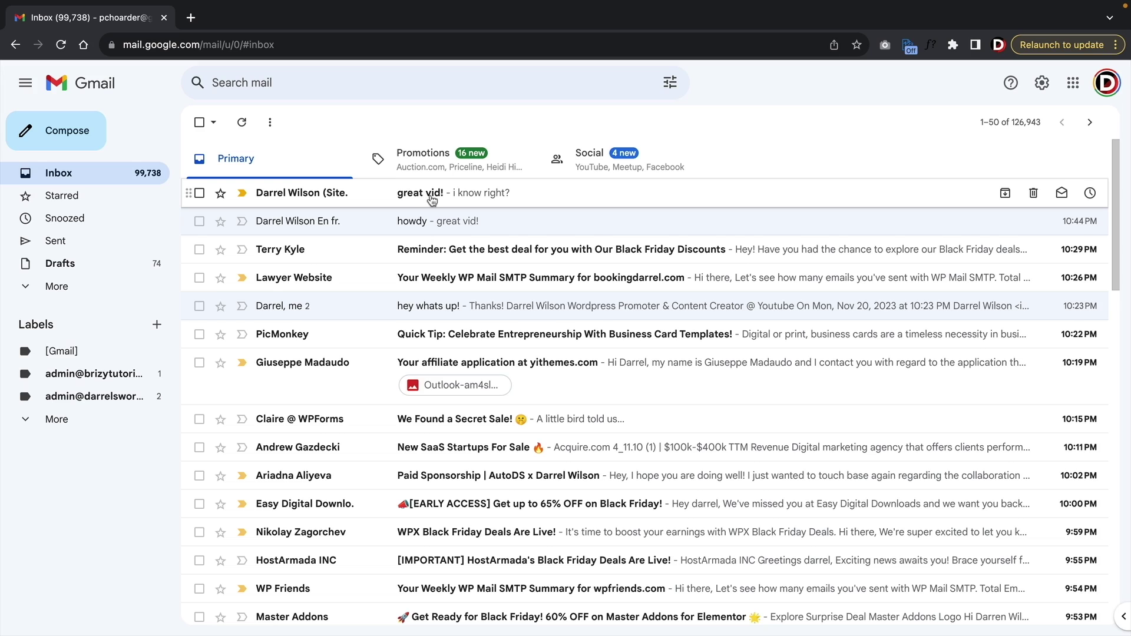
Open the 'great vid!' email and highlight its hosthelper.com sender address
click(432, 199)
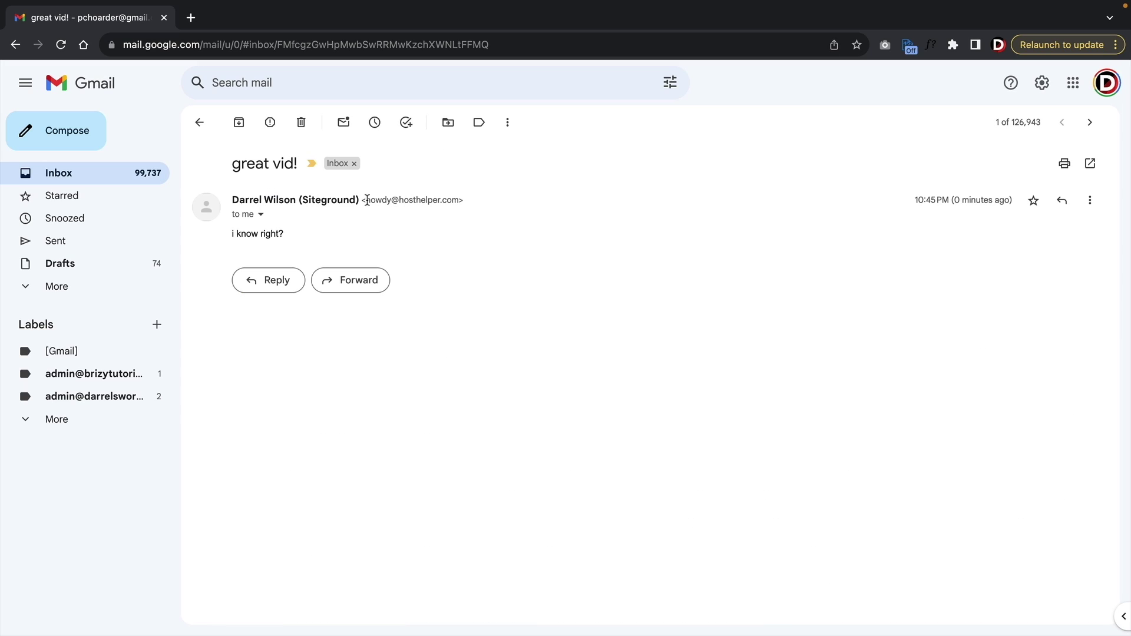
drag(367, 200, 465, 201)
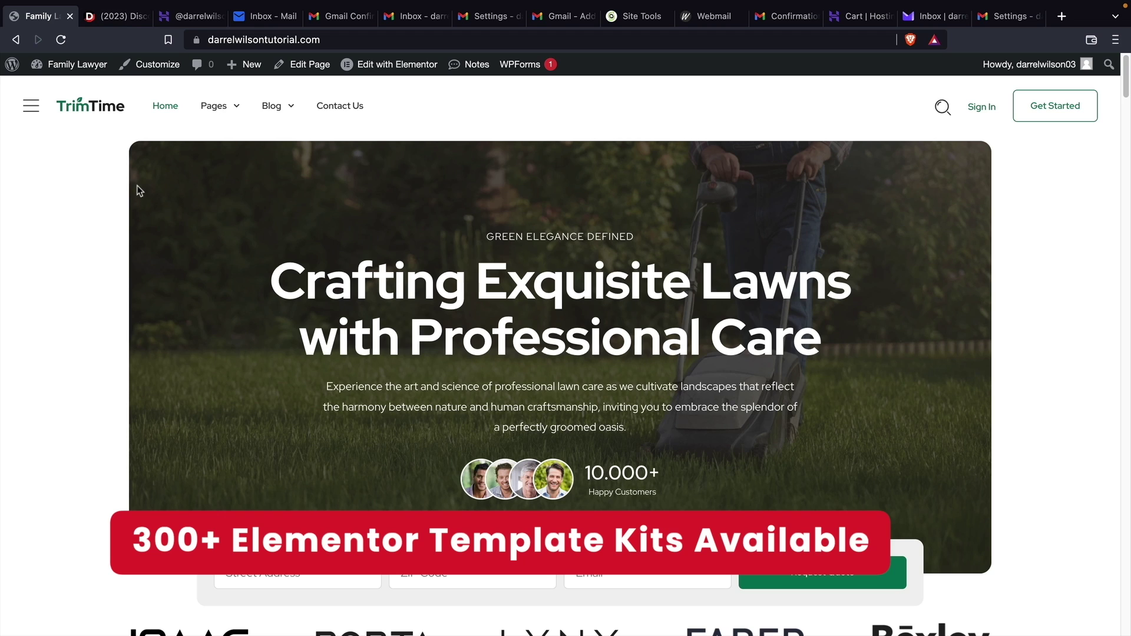
Browse the darrelwilson.com Elementor Pro Templates catalogue of 306 template kits
click(109, 19)
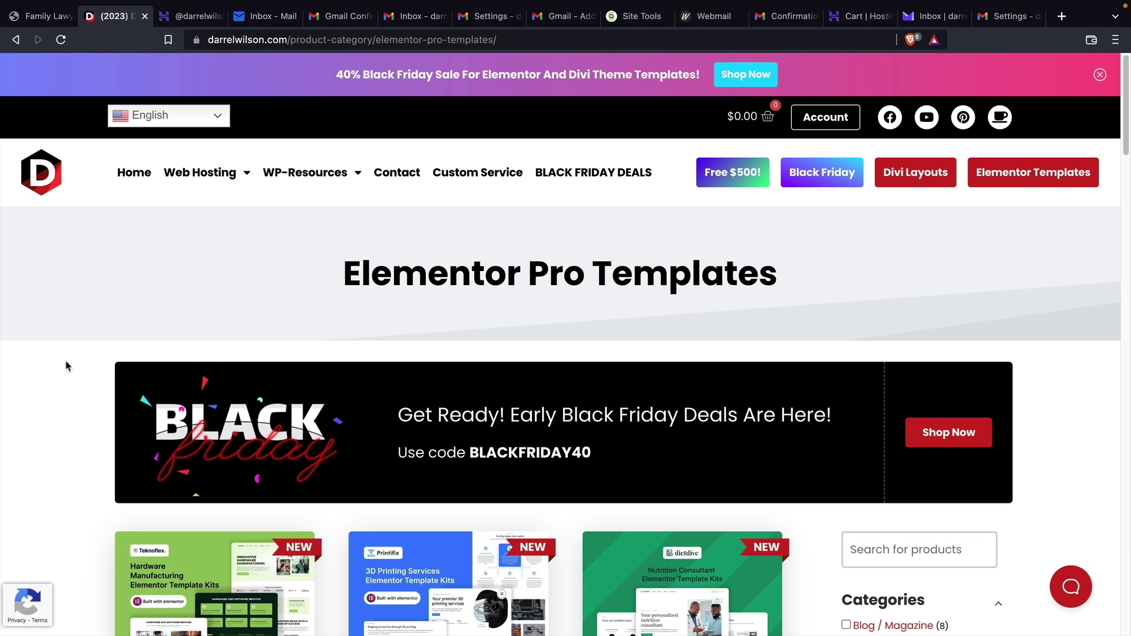
scroll(12, 371, down, 4)
scroll(15, 374, down, 3)
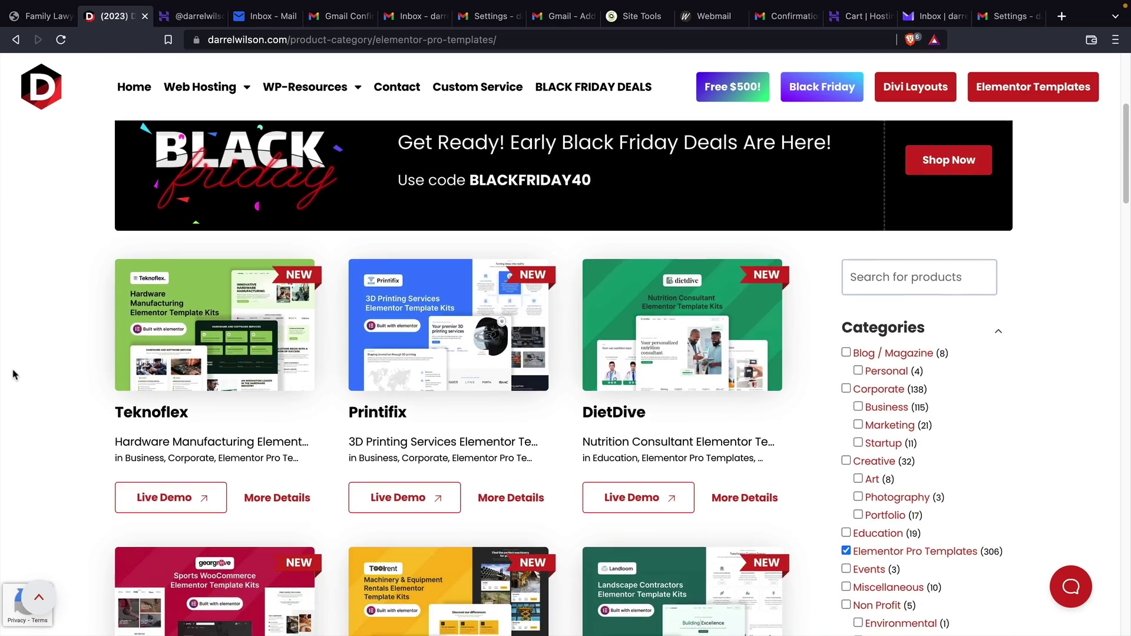
scroll(16, 376, down, 3)
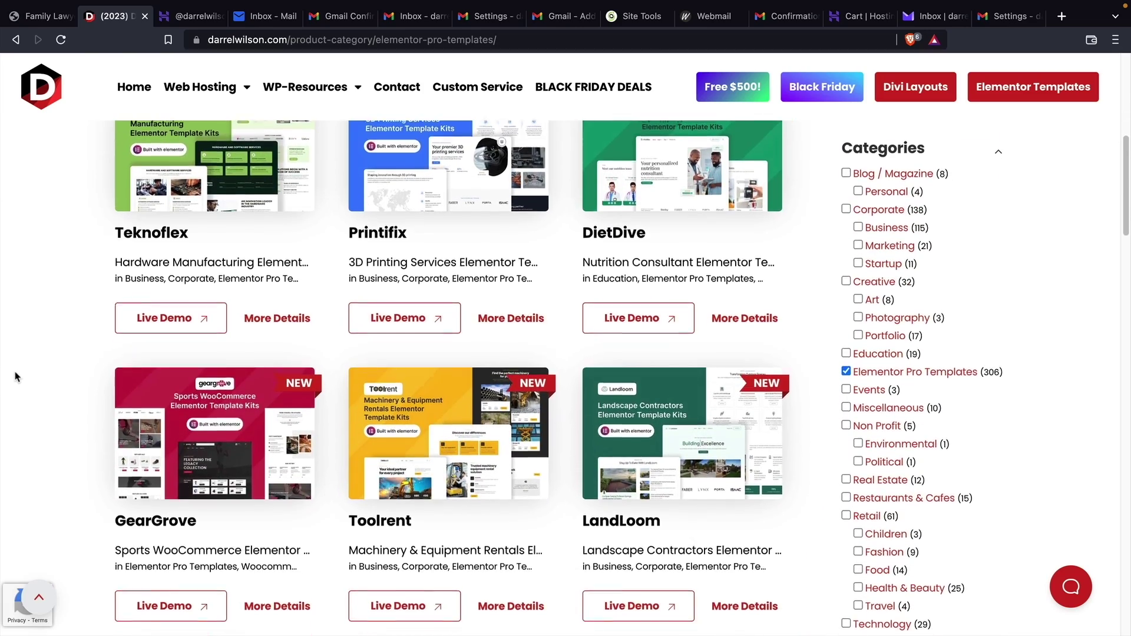
scroll(17, 379, down, 6)
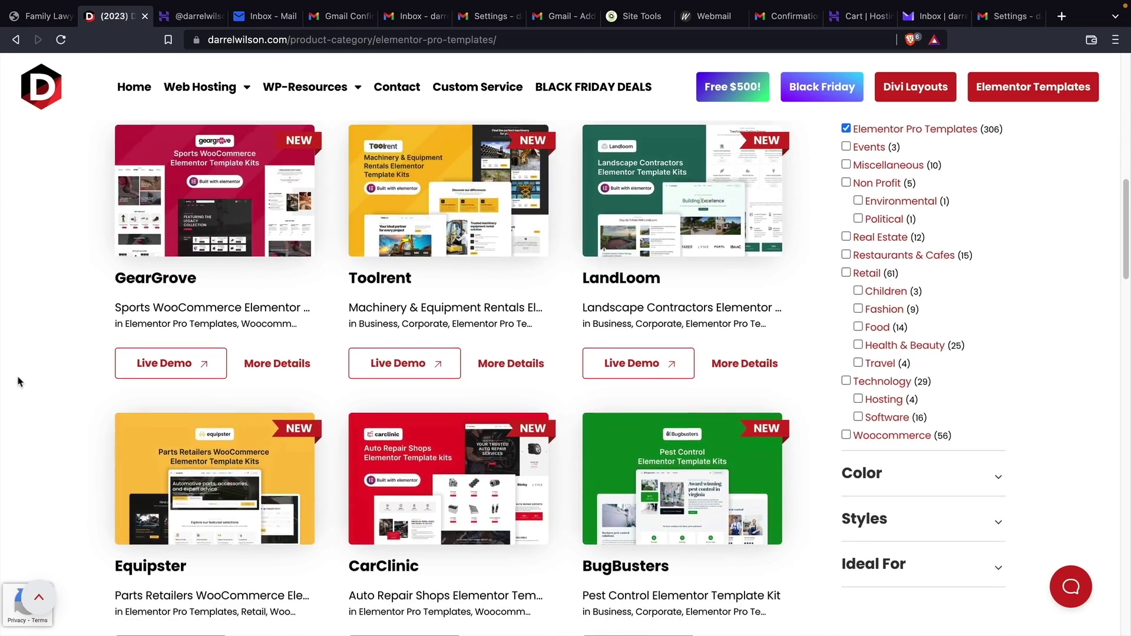
scroll(19, 384, down, 1)
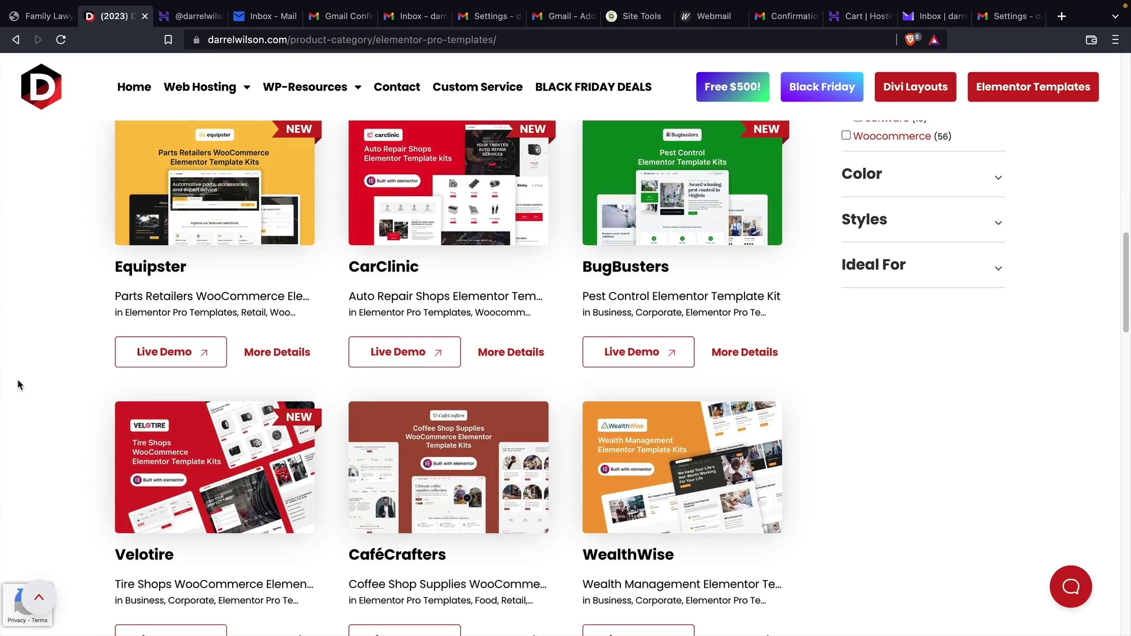